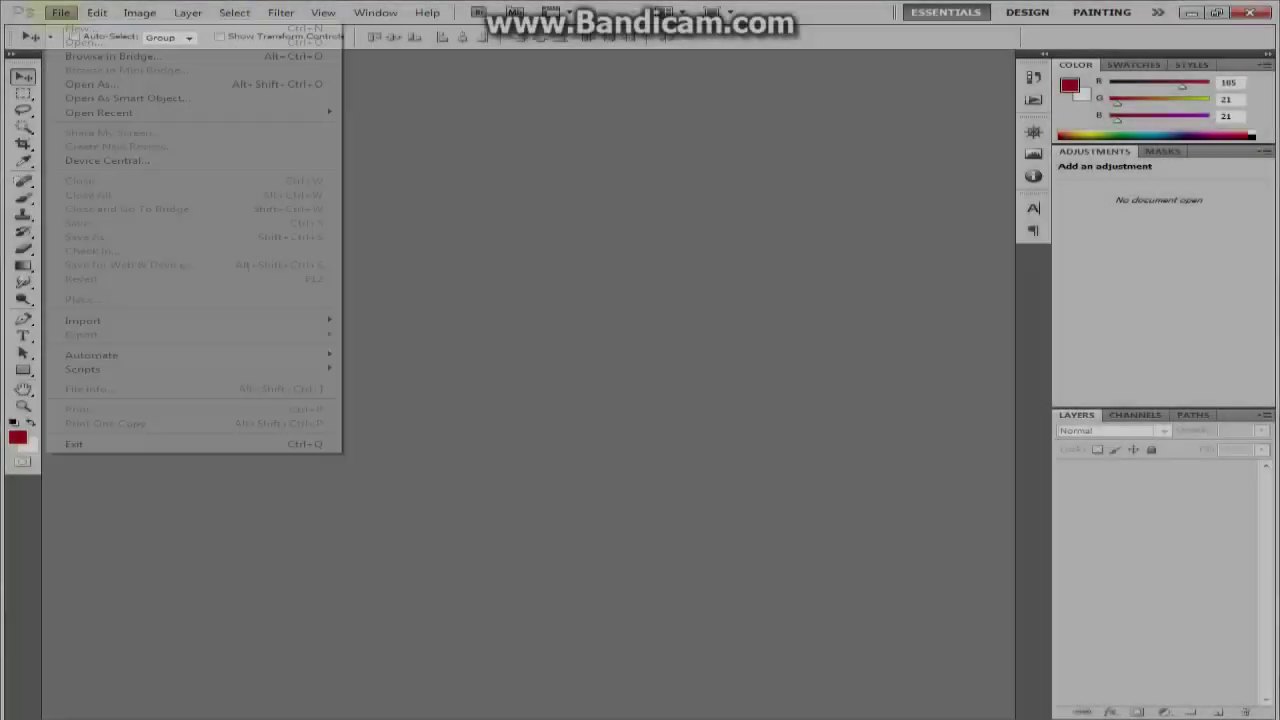
Create a new blank transparent 500x230 canvas.
click(86, 54)
key(Return)
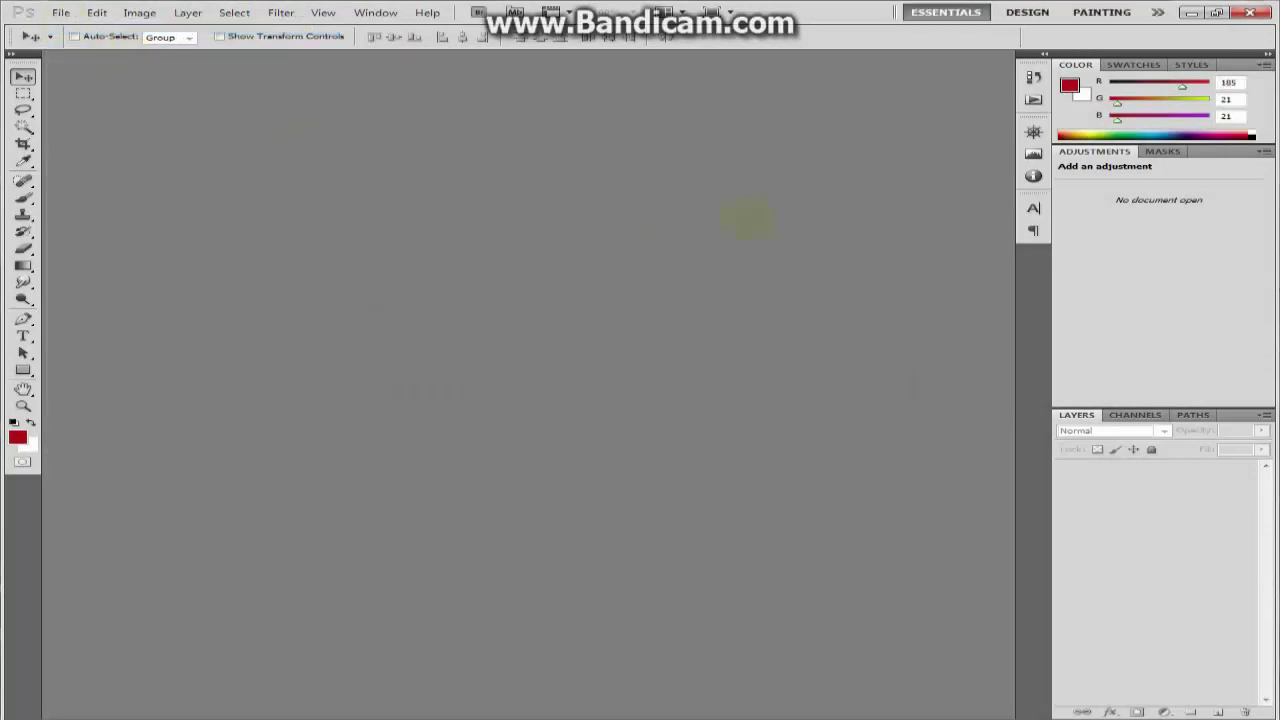
click(60, 12)
click(90, 52)
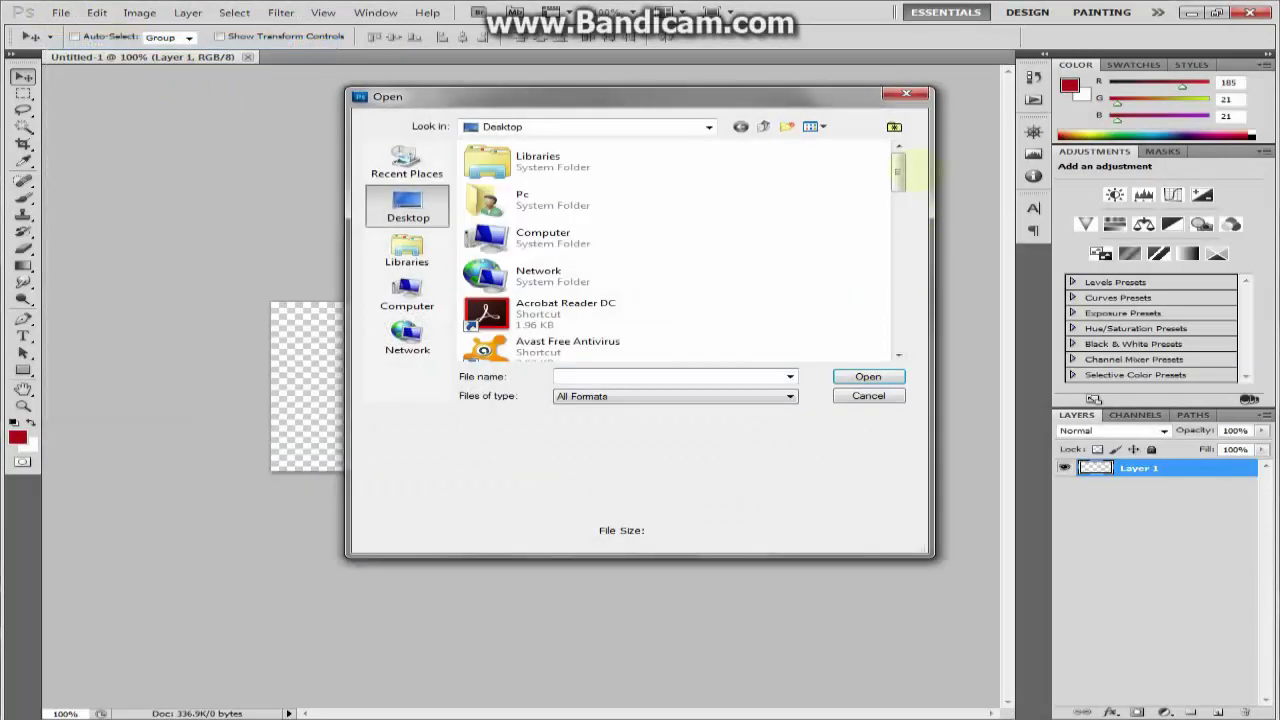
Open dunskap_4_crysis, the battlefield-4 wallpaper, index and Flare_7_out together.
drag(898, 160, 898, 275)
scroll(858, 283, down, 1)
click(590, 236)
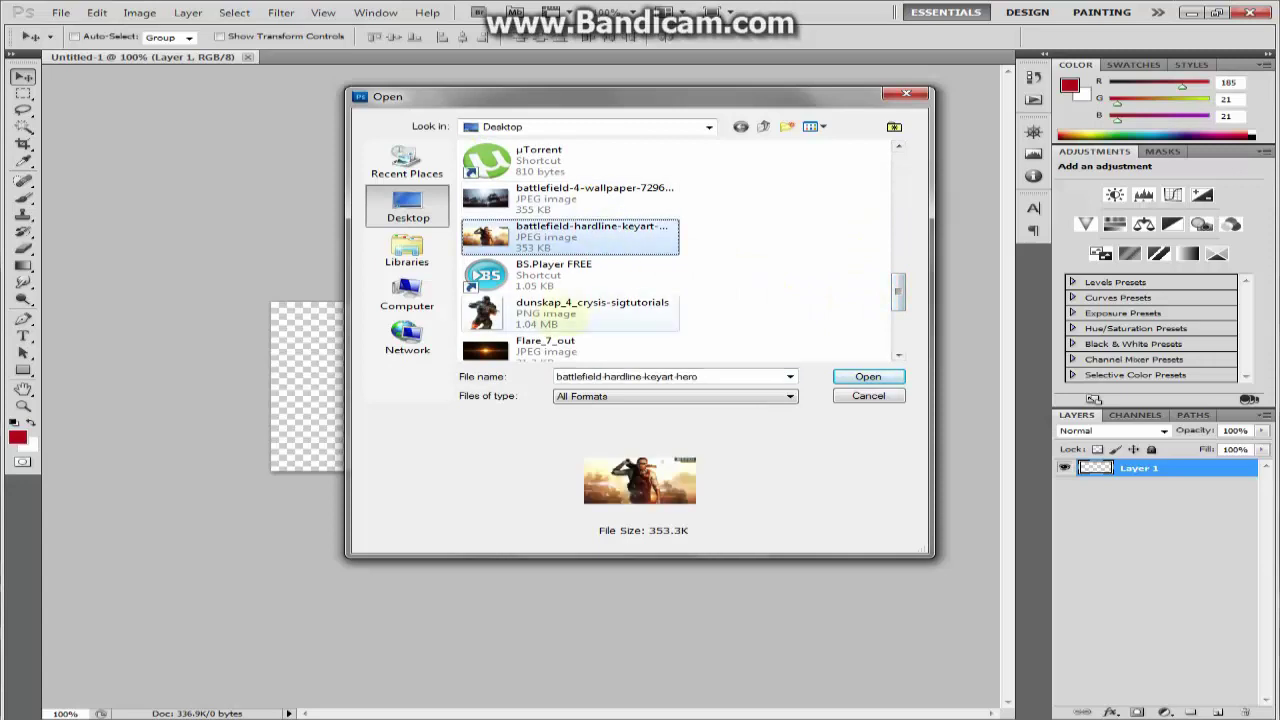
ctrl+click(590, 312)
ctrl+click(590, 236)
ctrl+click(590, 198)
scroll(590, 250, down, 2)
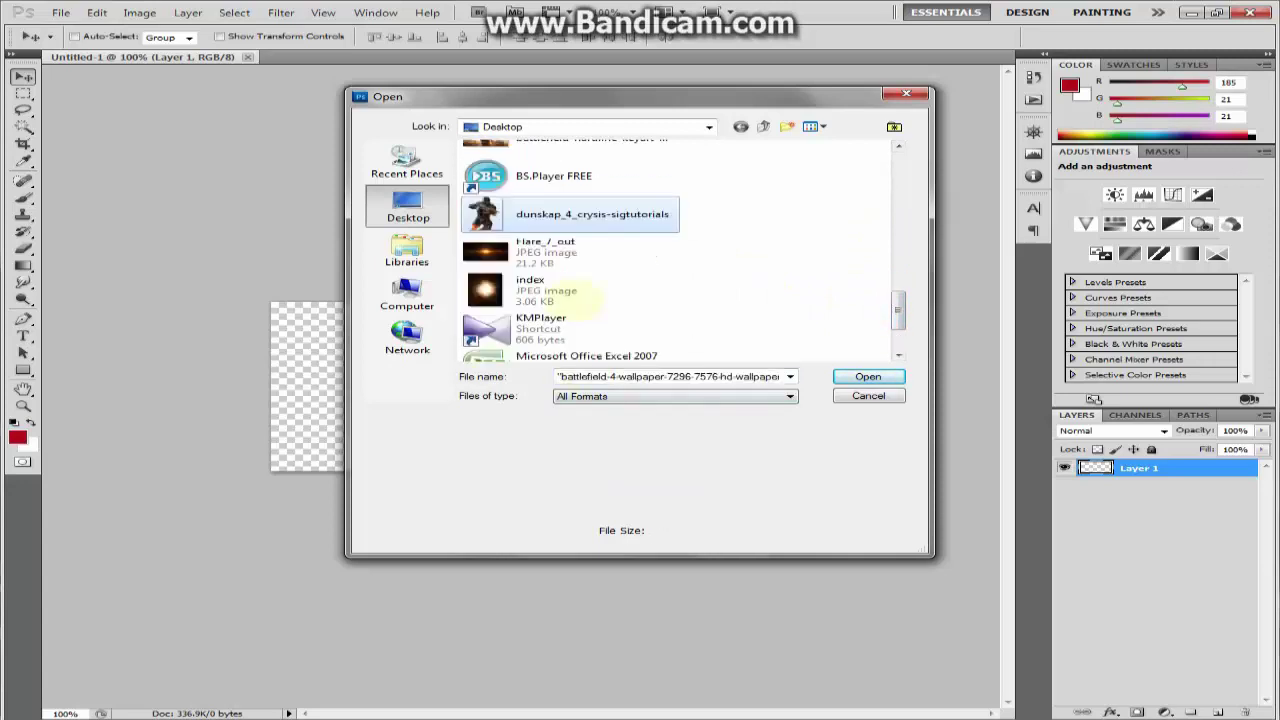
ctrl+click(530, 290)
ctrl+click(545, 251)
click(862, 377)
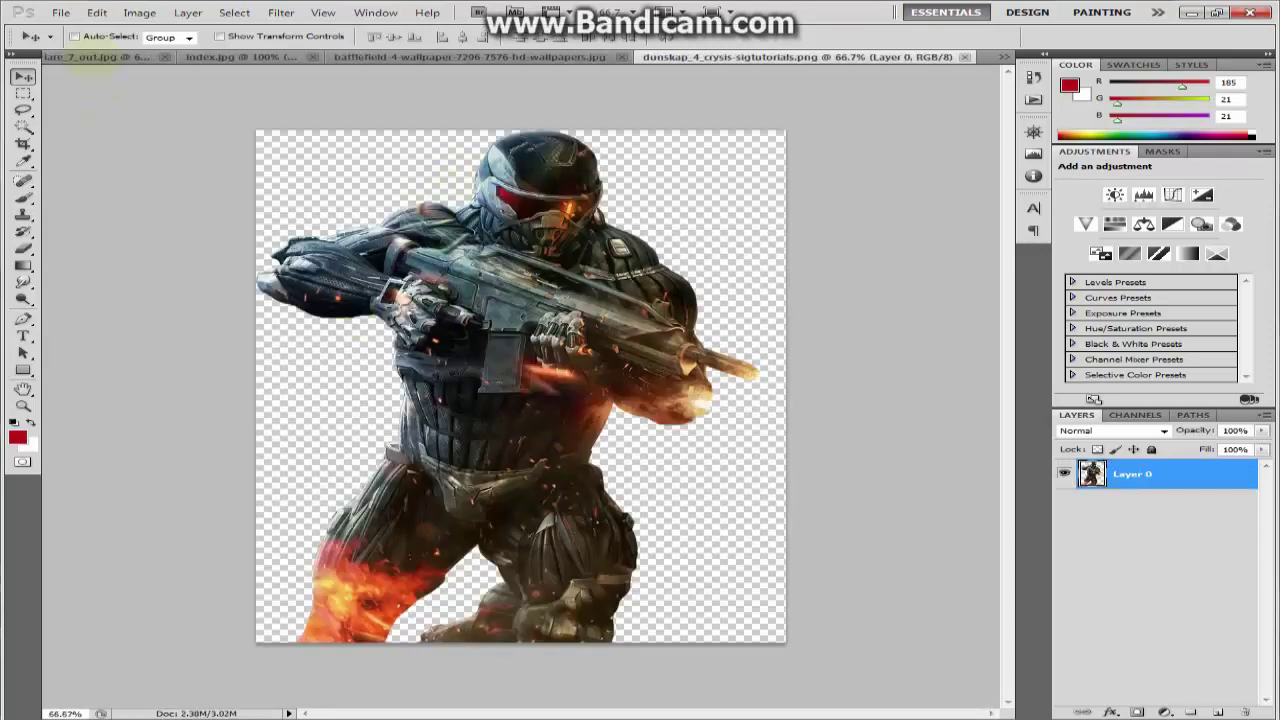
Unlock the battlefield wallpaper's background and drag it into the blank banner.
click(100, 57)
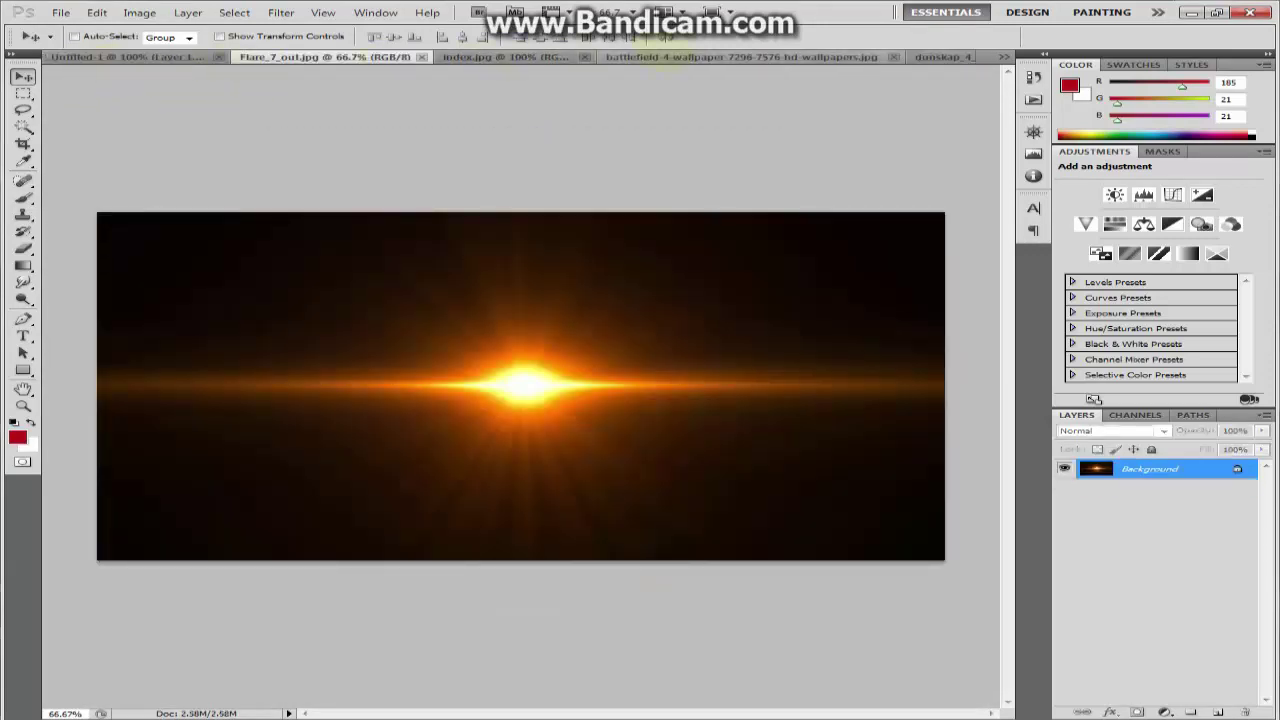
click(740, 57)
double_click(1150, 468)
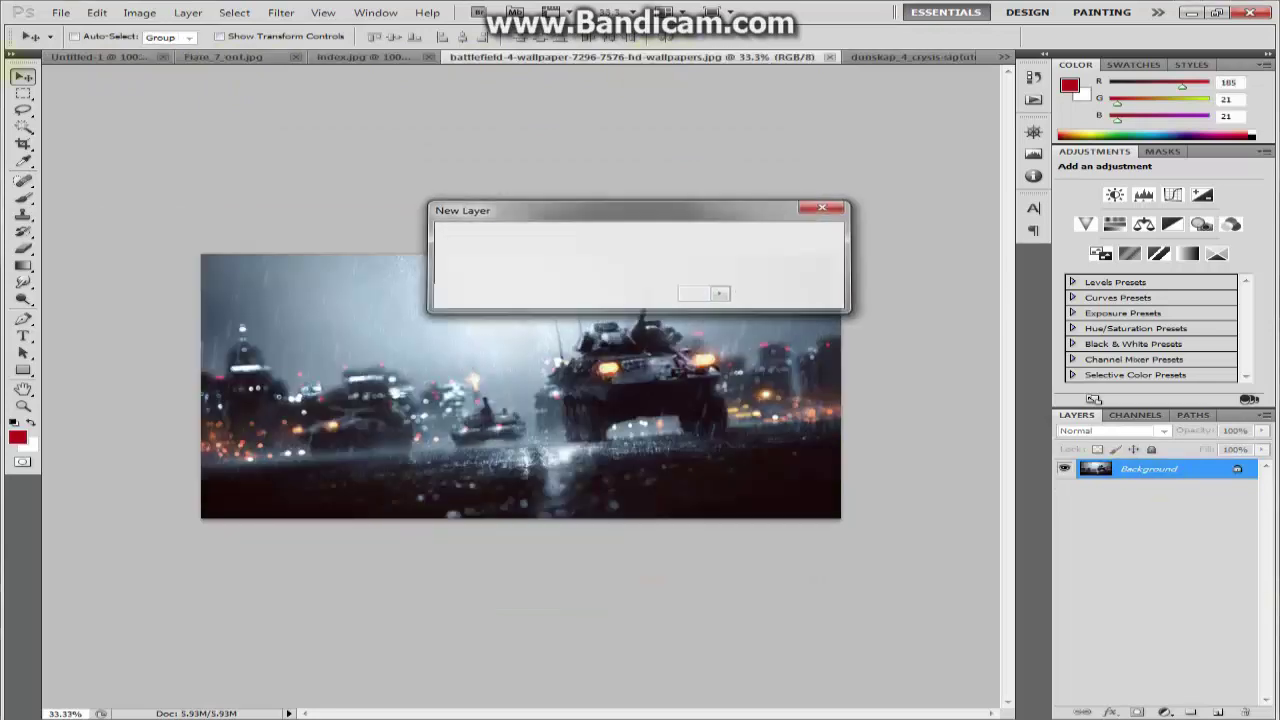
key(Return)
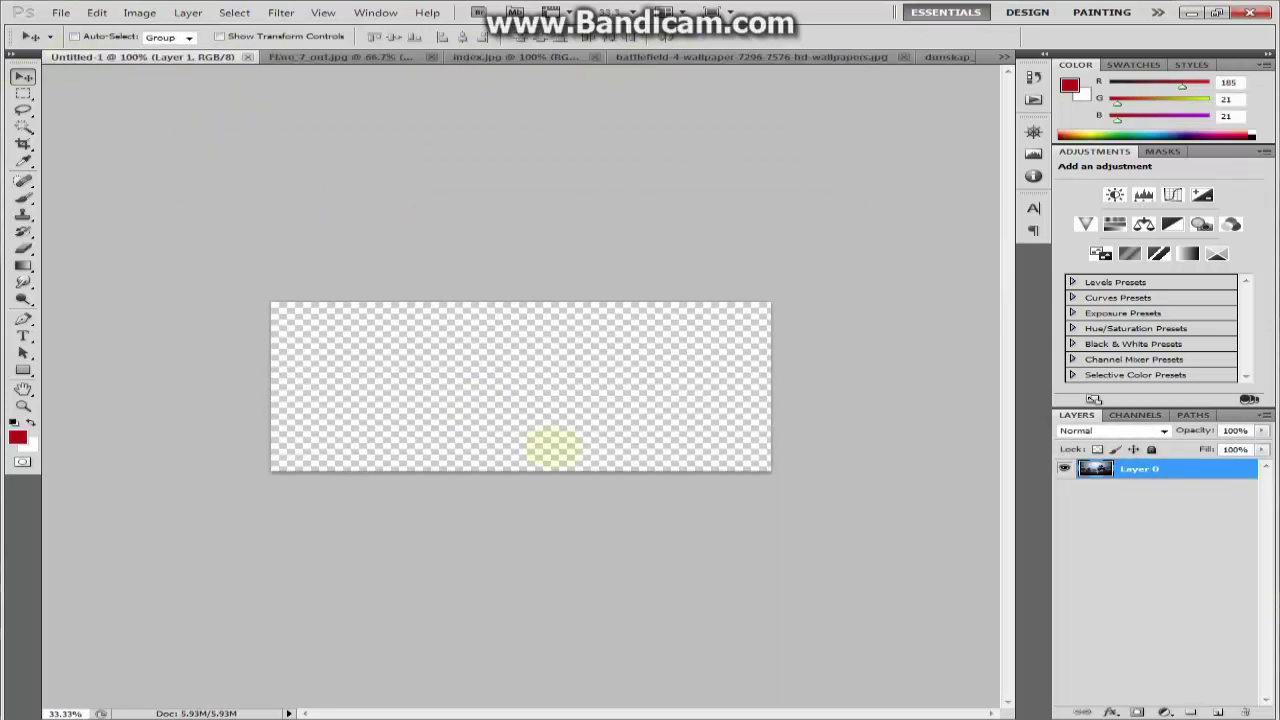
drag(80, 68, 551, 429)
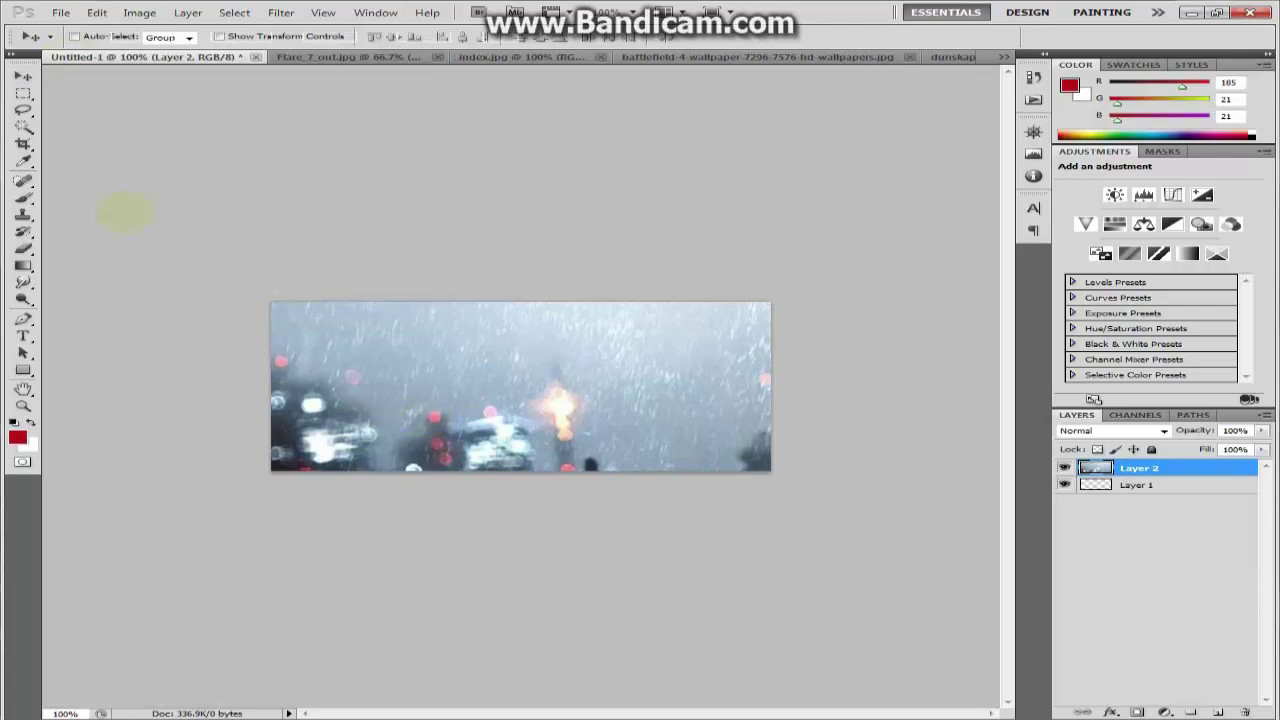
Scale and stretch the battlefield layer to fill the 500x230 banner edge to edge.
key(ctrl+t)
mouse_move(218, 212)
mouse_down()
mouse_move(523, 300)
mouse_move(178, 152)
mouse_up()
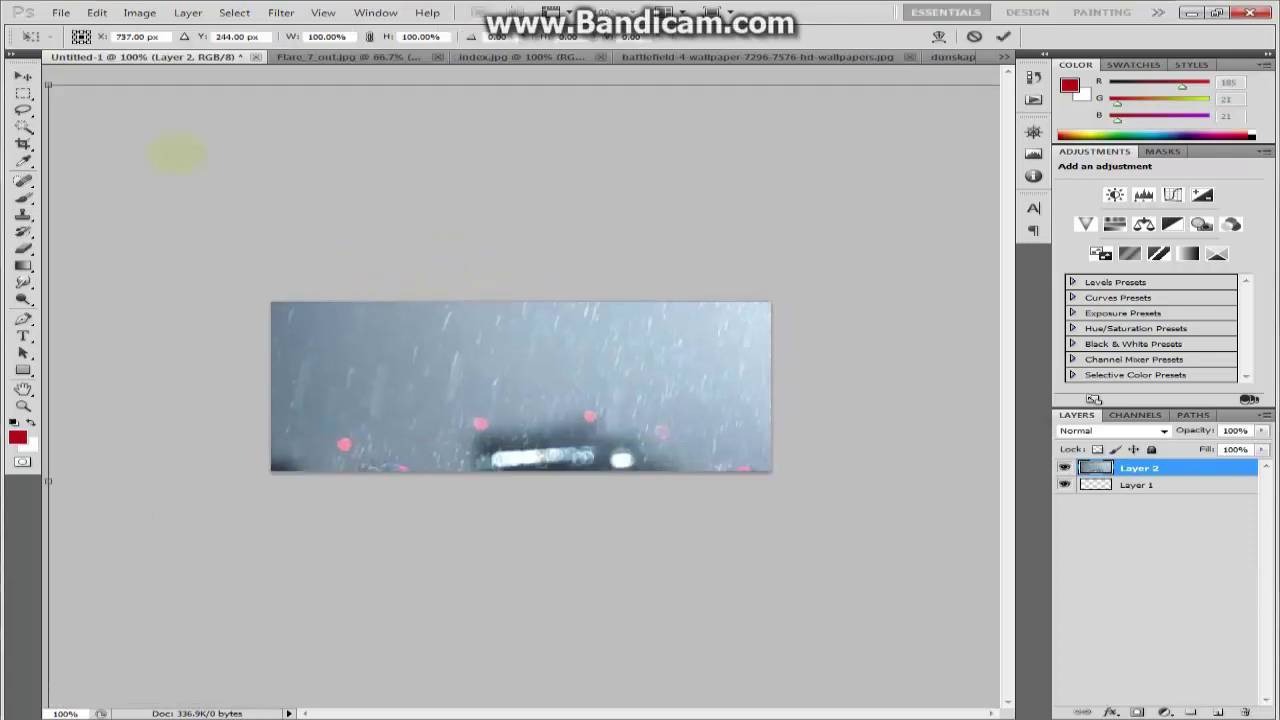
drag(80, 100, 945, 457)
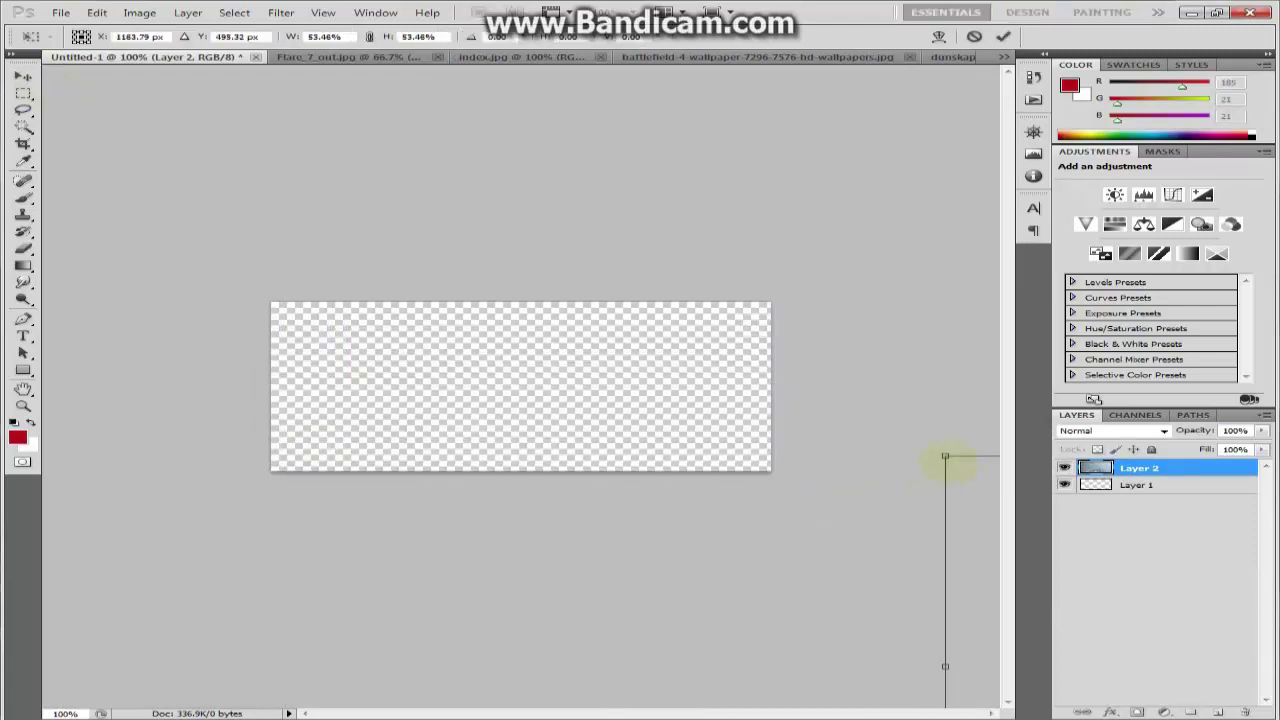
drag(575, 350, 865, 437)
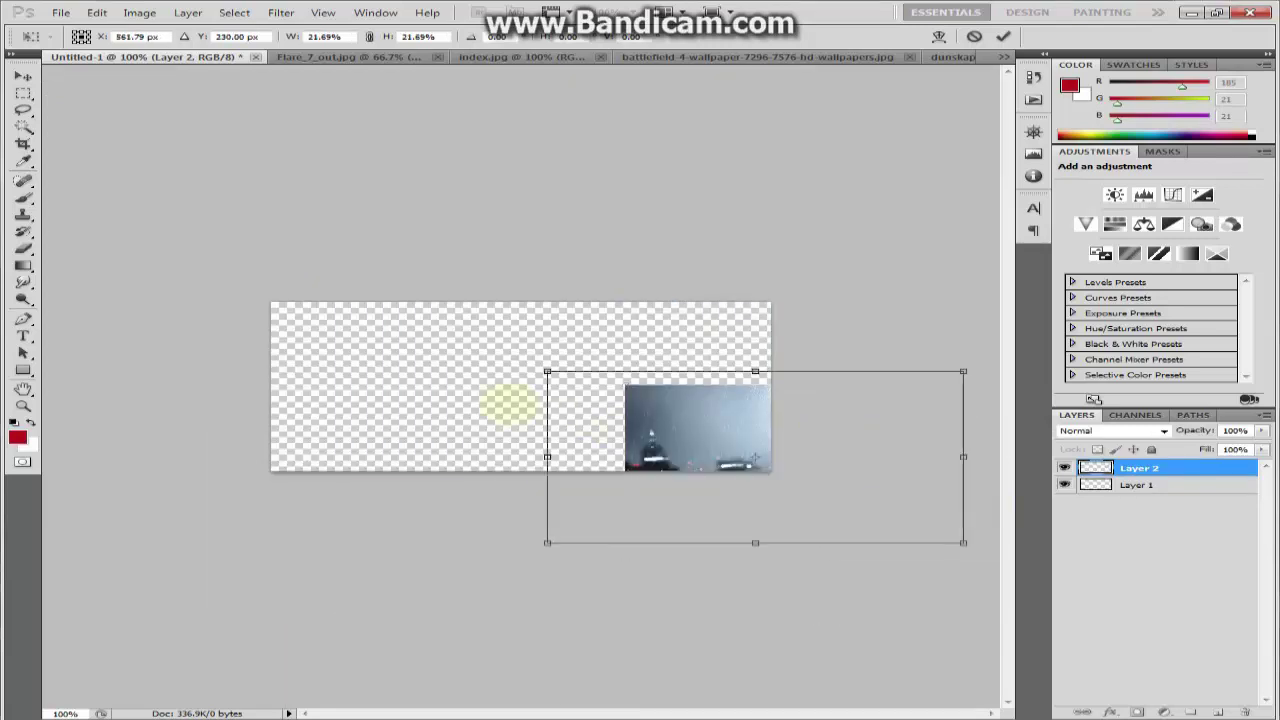
mouse_move(865, 437)
mouse_down()
mouse_move(375, 350)
mouse_move(405, 362)
mouse_up()
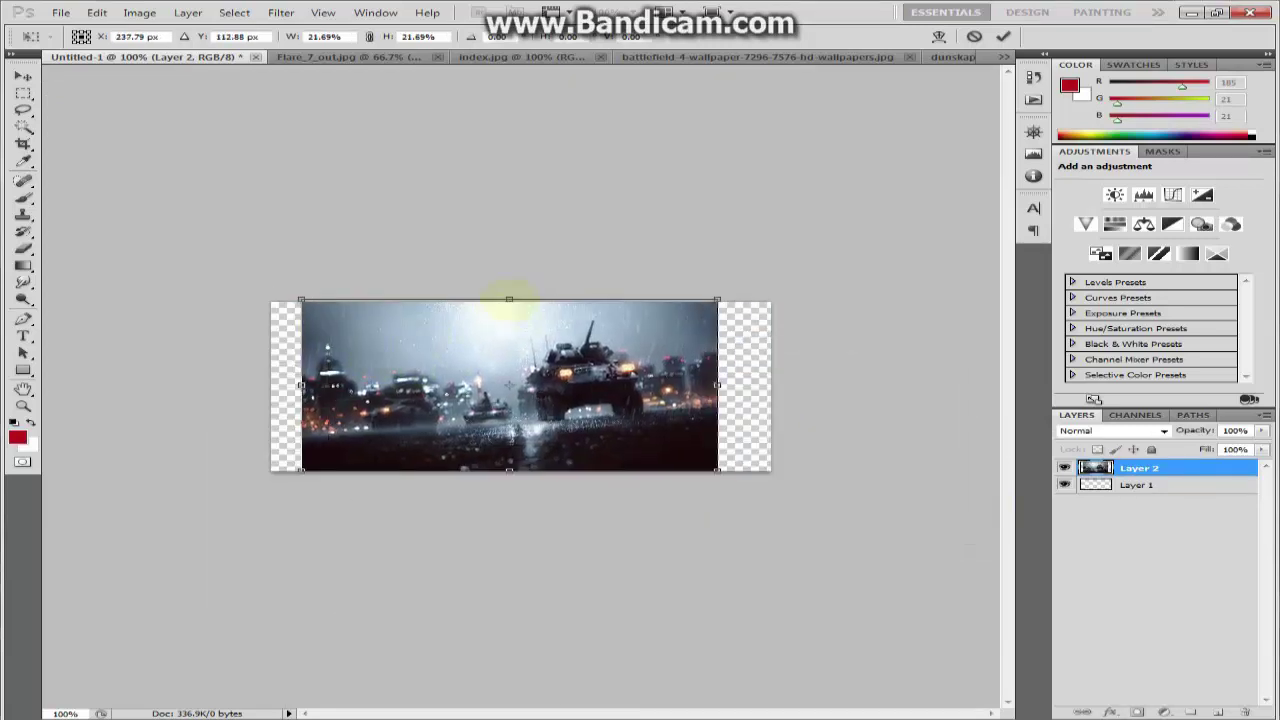
drag(509, 298, 509, 301)
drag(717, 386, 771, 386)
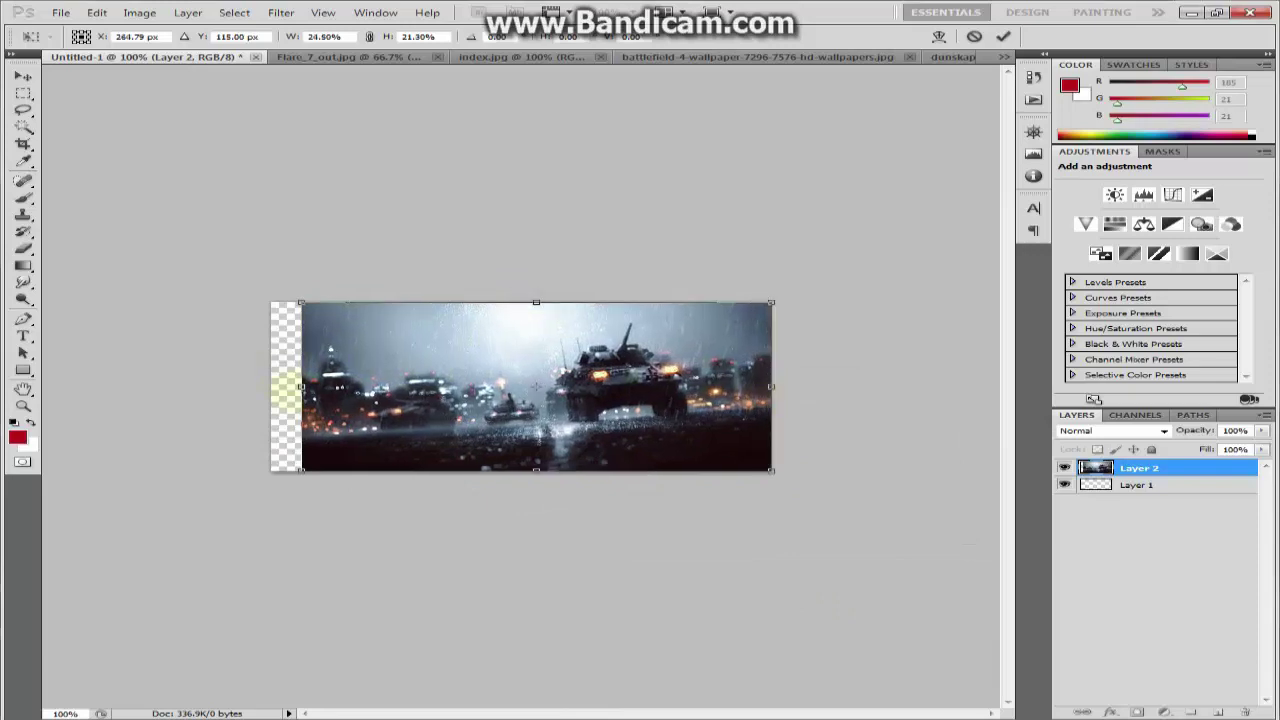
drag(276, 387, 266, 386)
key(Return)
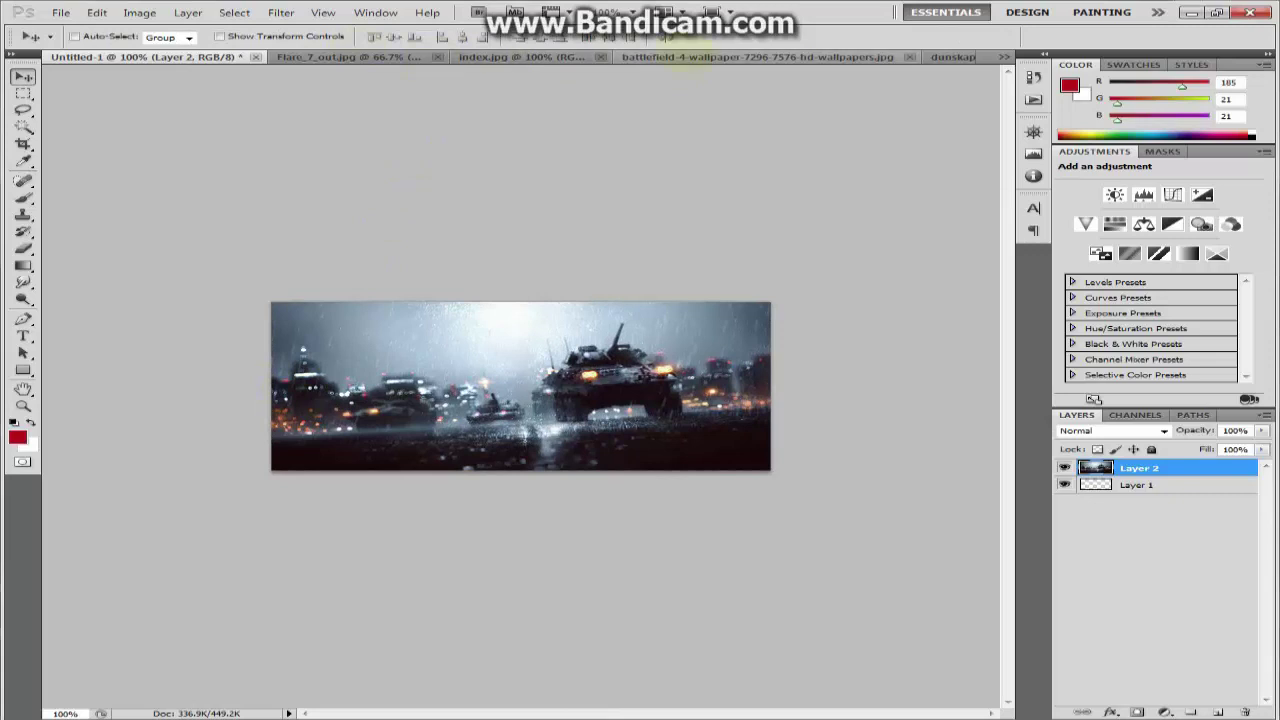
key(ctrl+z)
click(810, 56)
Close the wallpaper without saving and drag the Crysis soldier into the banner.
click(843, 57)
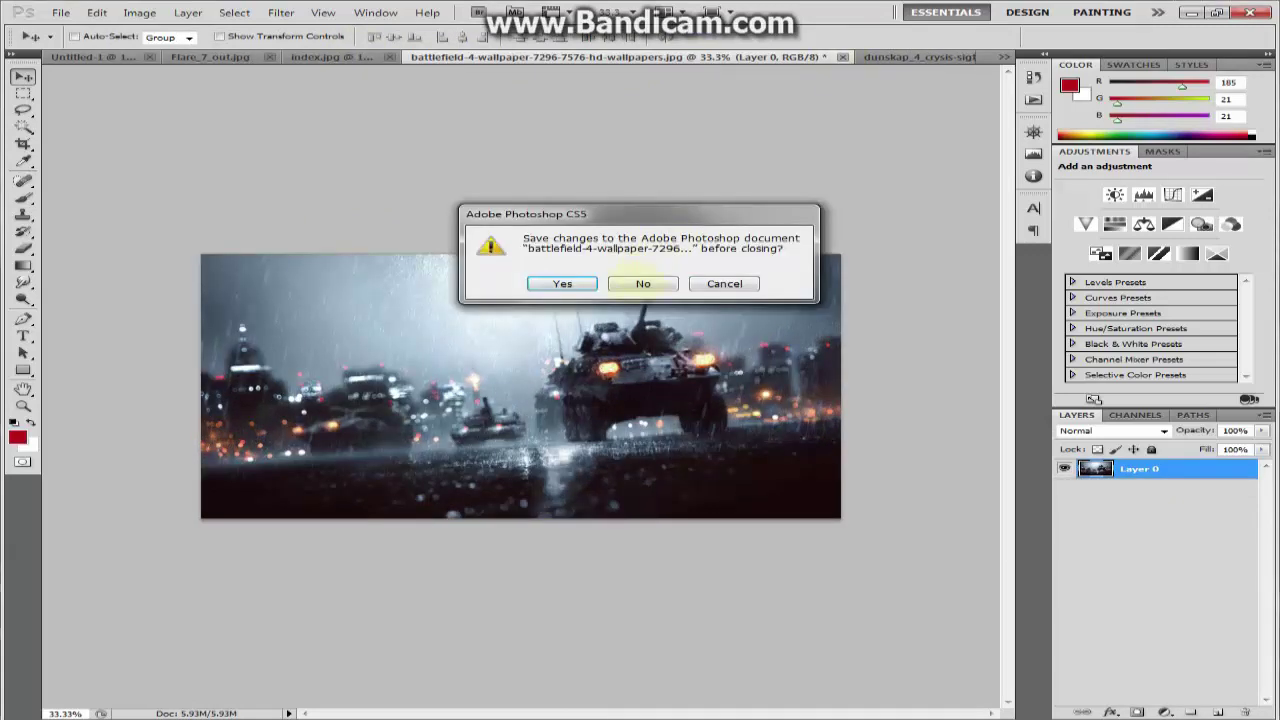
key(n)
click(672, 56)
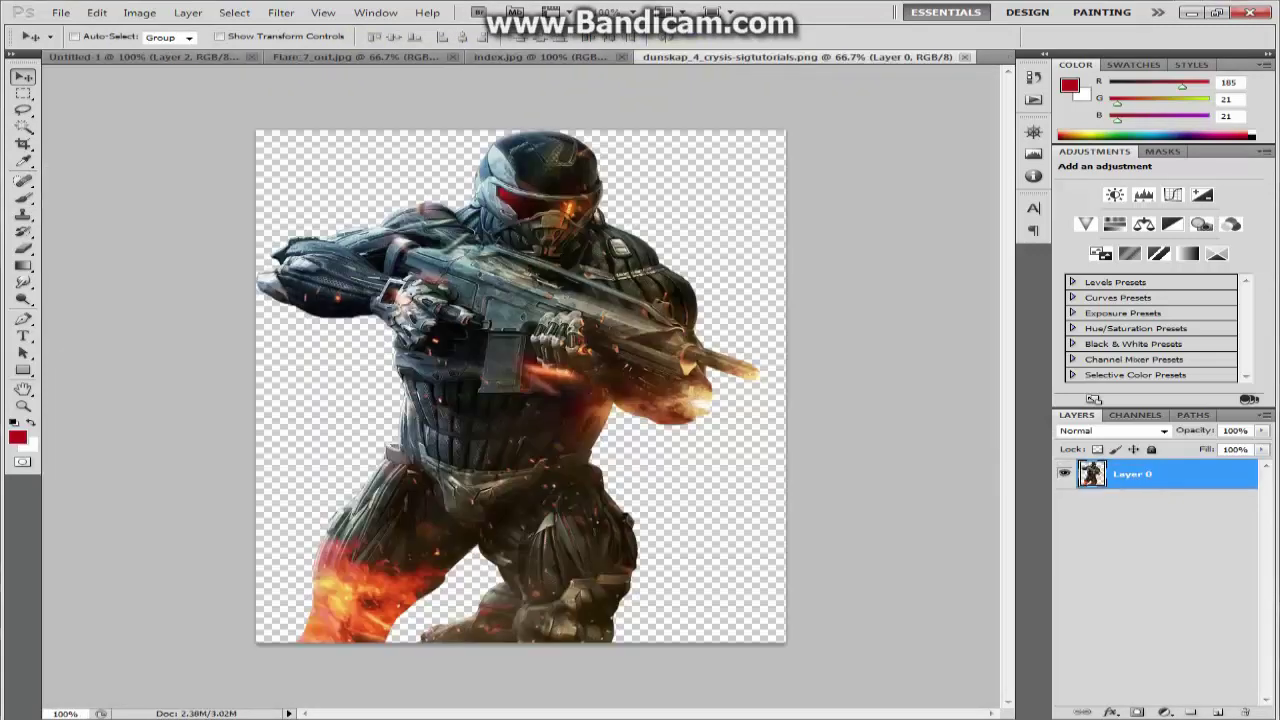
drag(150, 90, 200, 150)
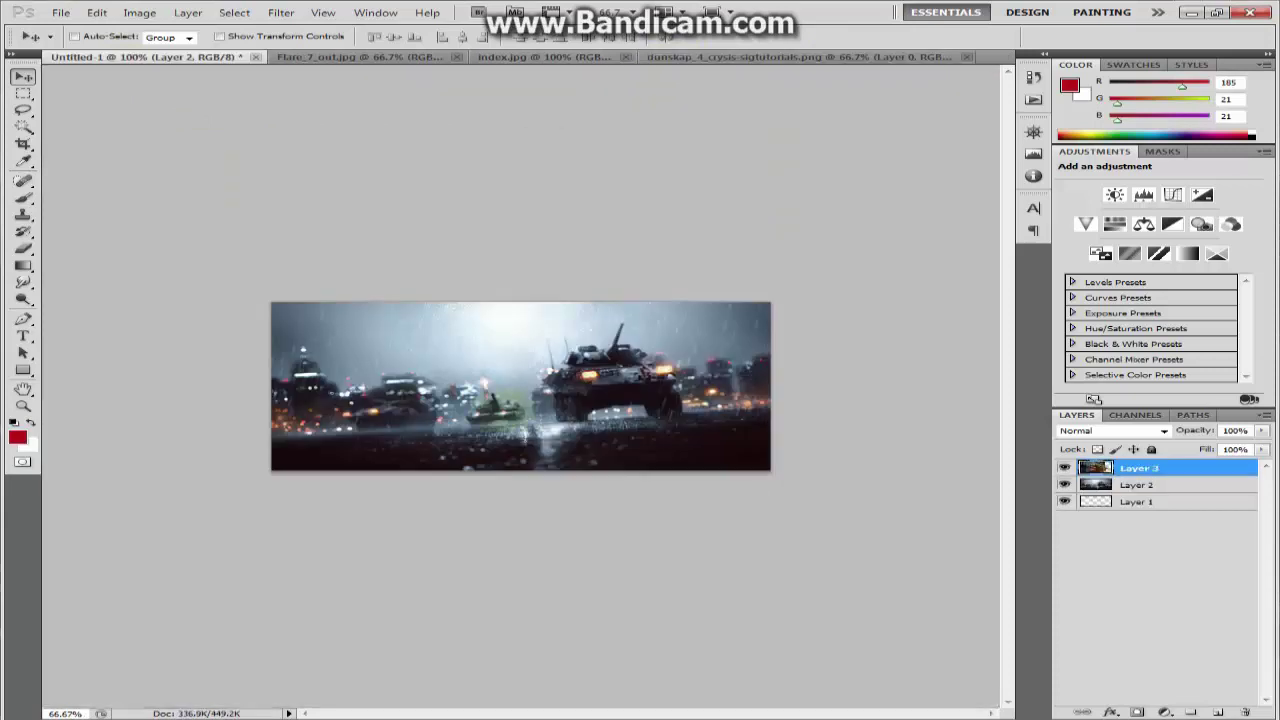
drag(510, 408, 588, 488)
Scale the soldier layer to about 36% and centre it over the battlefield.
key(ctrl+t)
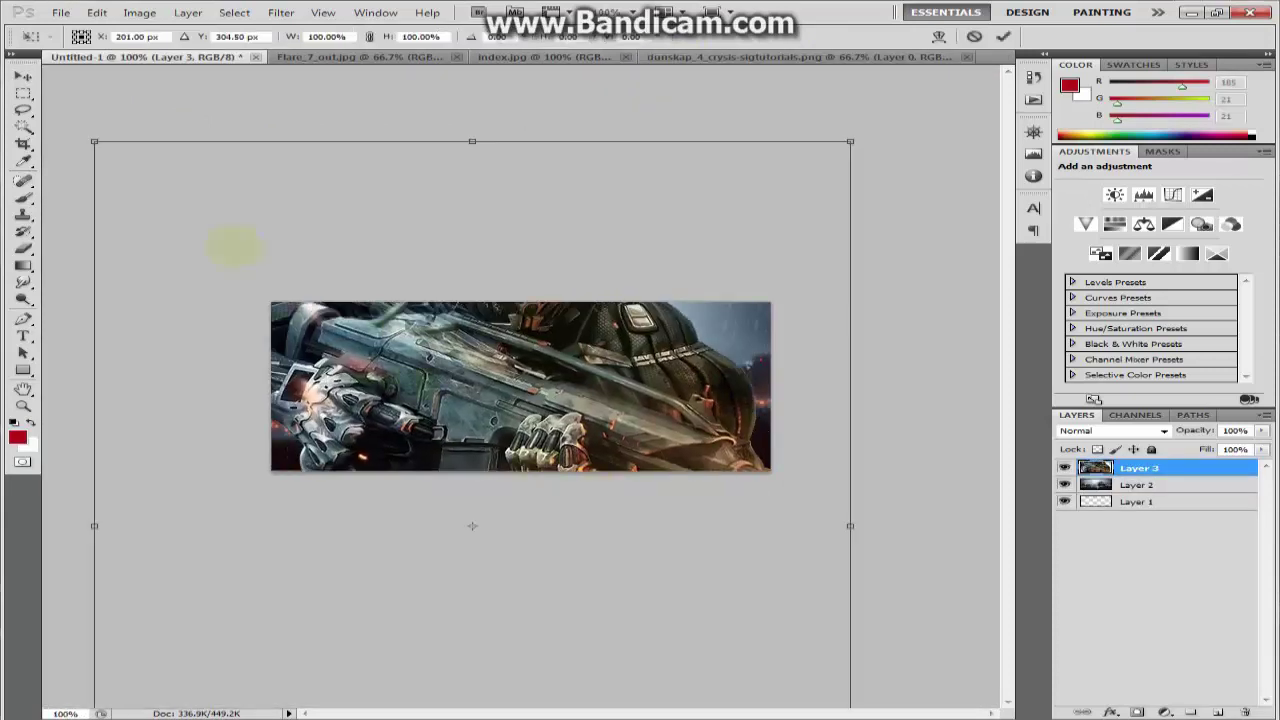
mouse_move(94, 141)
mouse_down()
mouse_move(572, 538)
mouse_move(543, 528)
mouse_up()
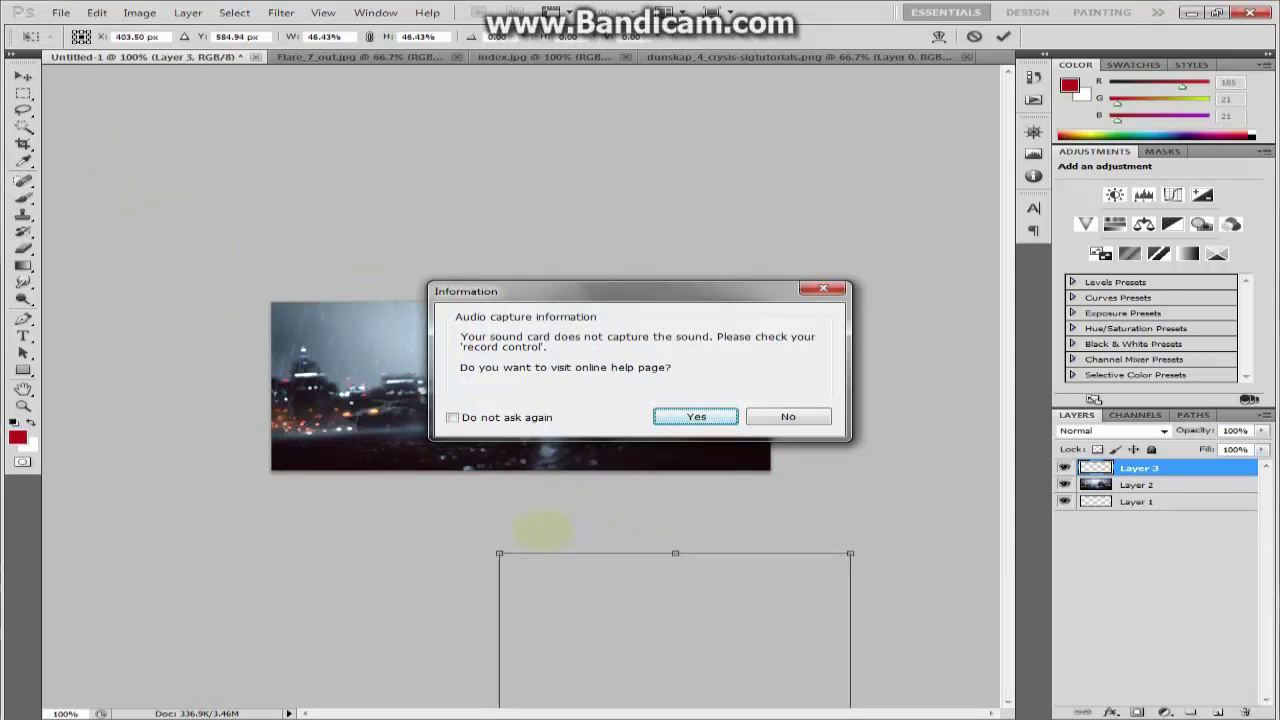
click(788, 416)
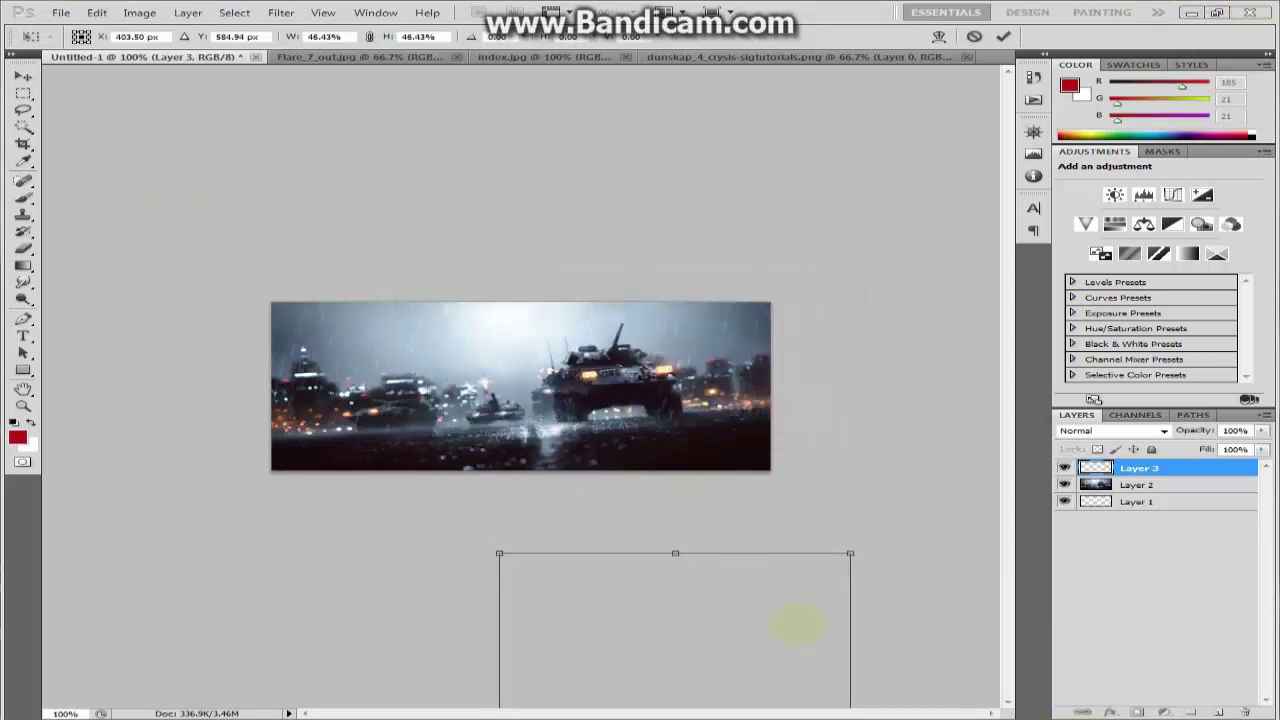
mouse_move(572, 537)
mouse_down()
mouse_move(482, 313)
mouse_move(436, 293)
mouse_move(412, 302)
mouse_up()
drag(339, 318, 417, 396)
mouse_move(553, 533)
mouse_down()
mouse_move(522, 437)
mouse_move(500, 439)
mouse_up()
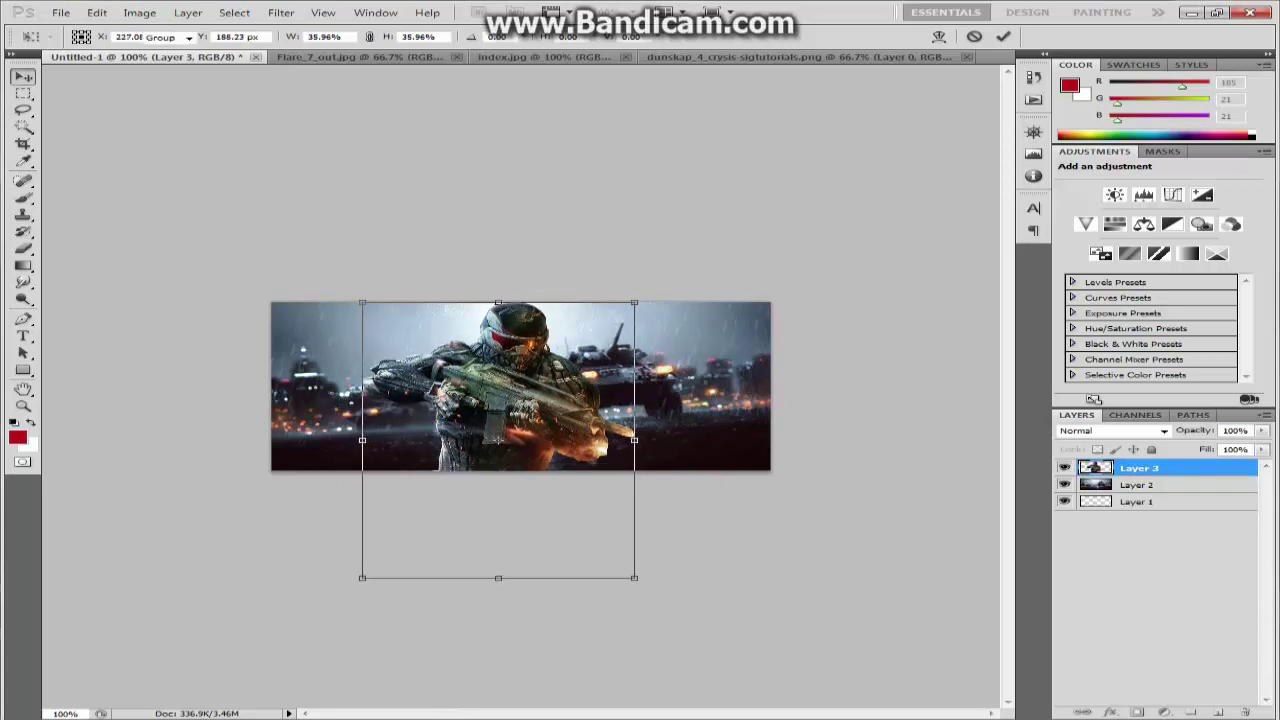
key(Return)
Apply the Sharpen filter twice to the soldier layer.
click(281, 12)
mouse_move(302, 230)
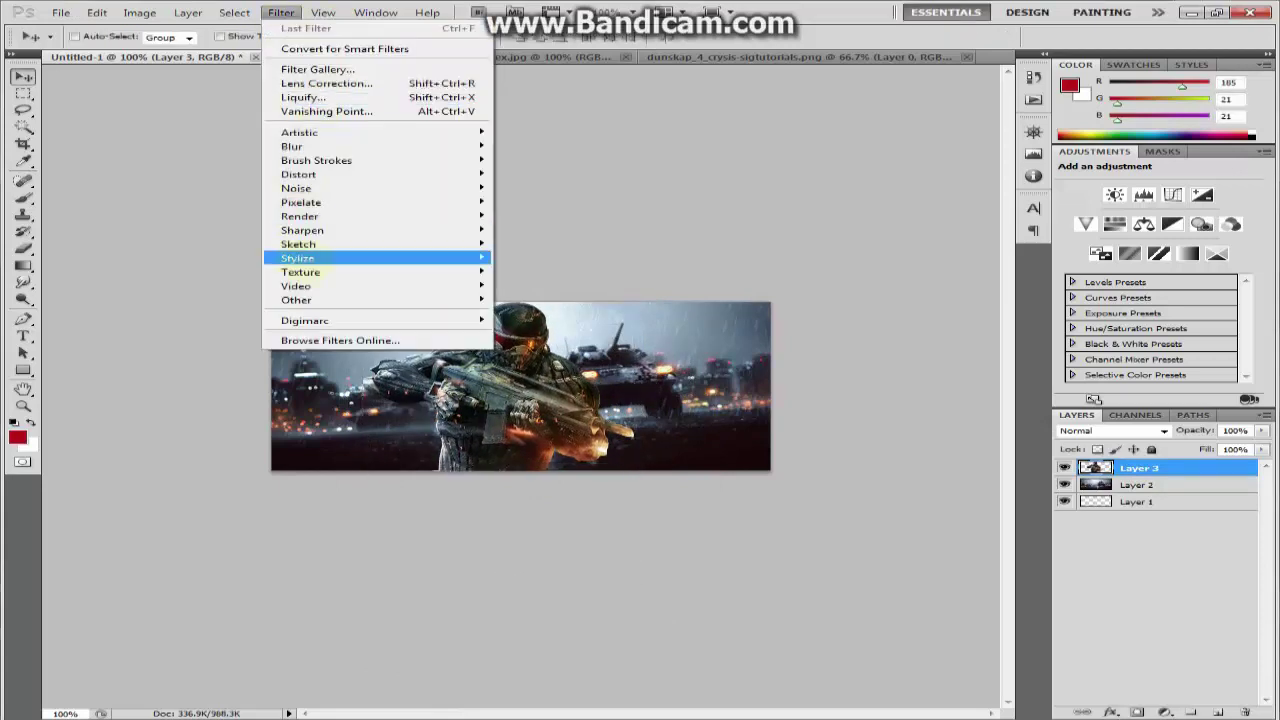
click(520, 230)
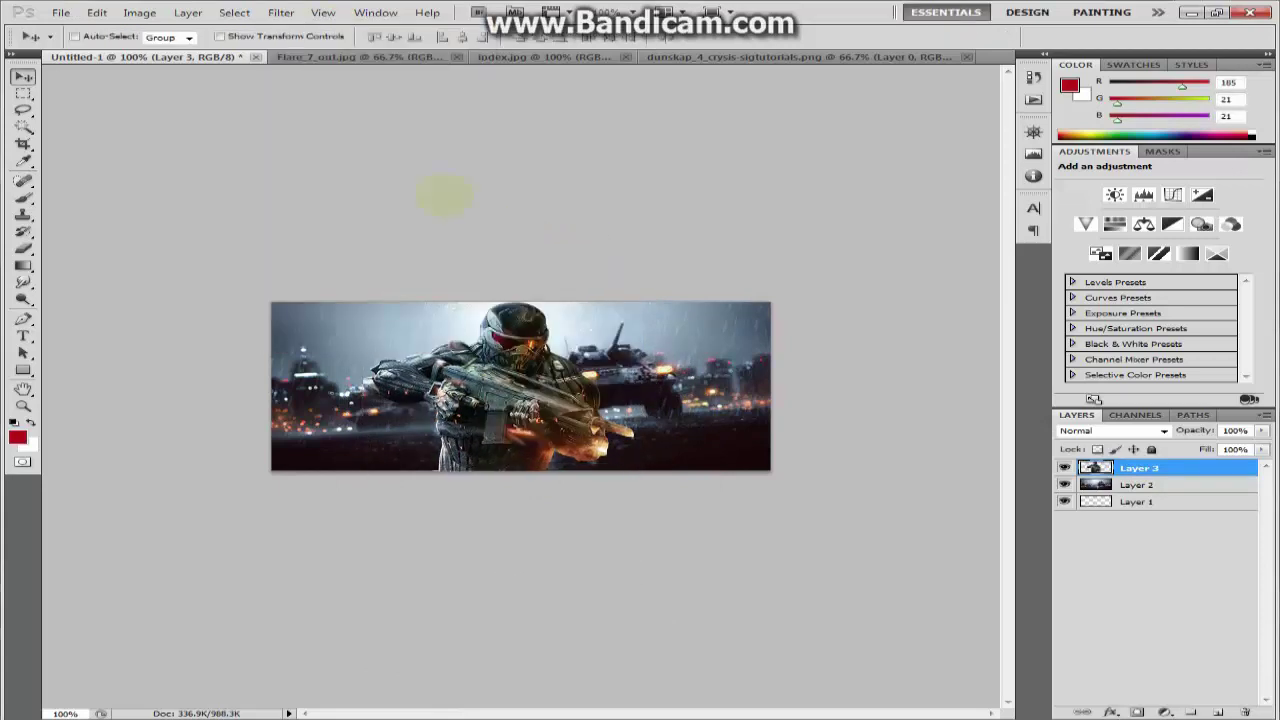
click(281, 12)
mouse_move(302, 230)
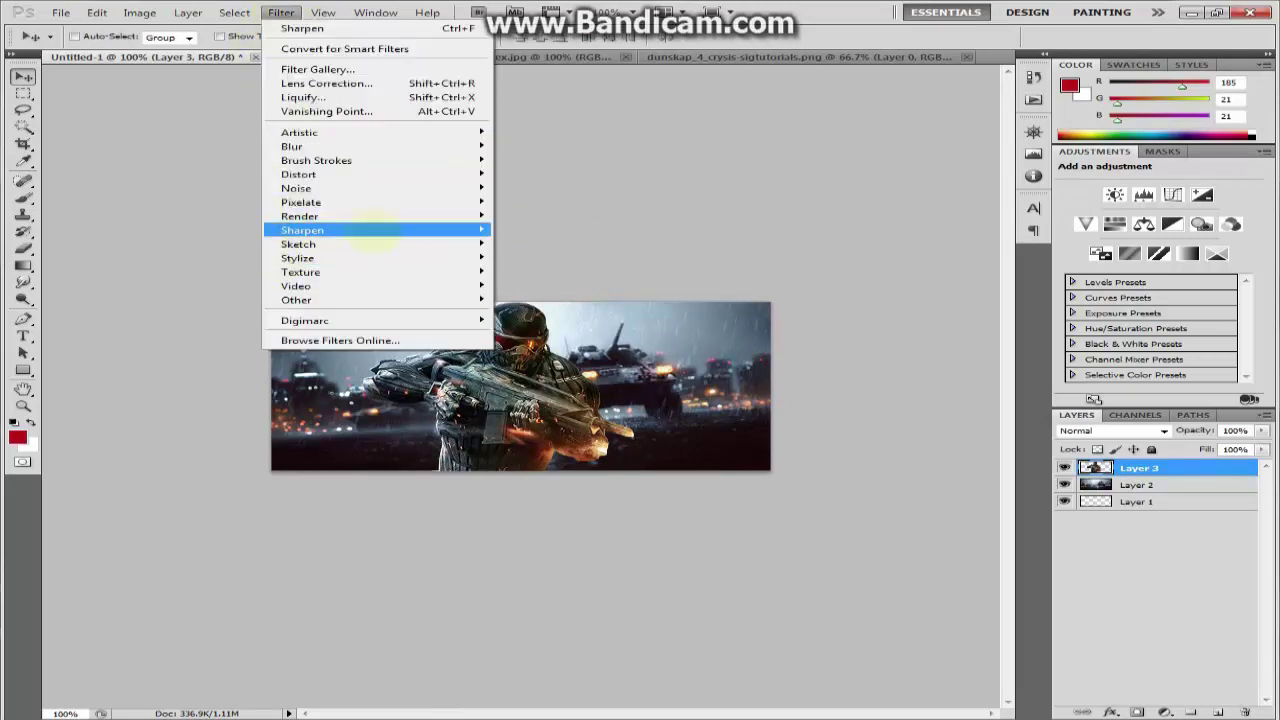
click(540, 256)
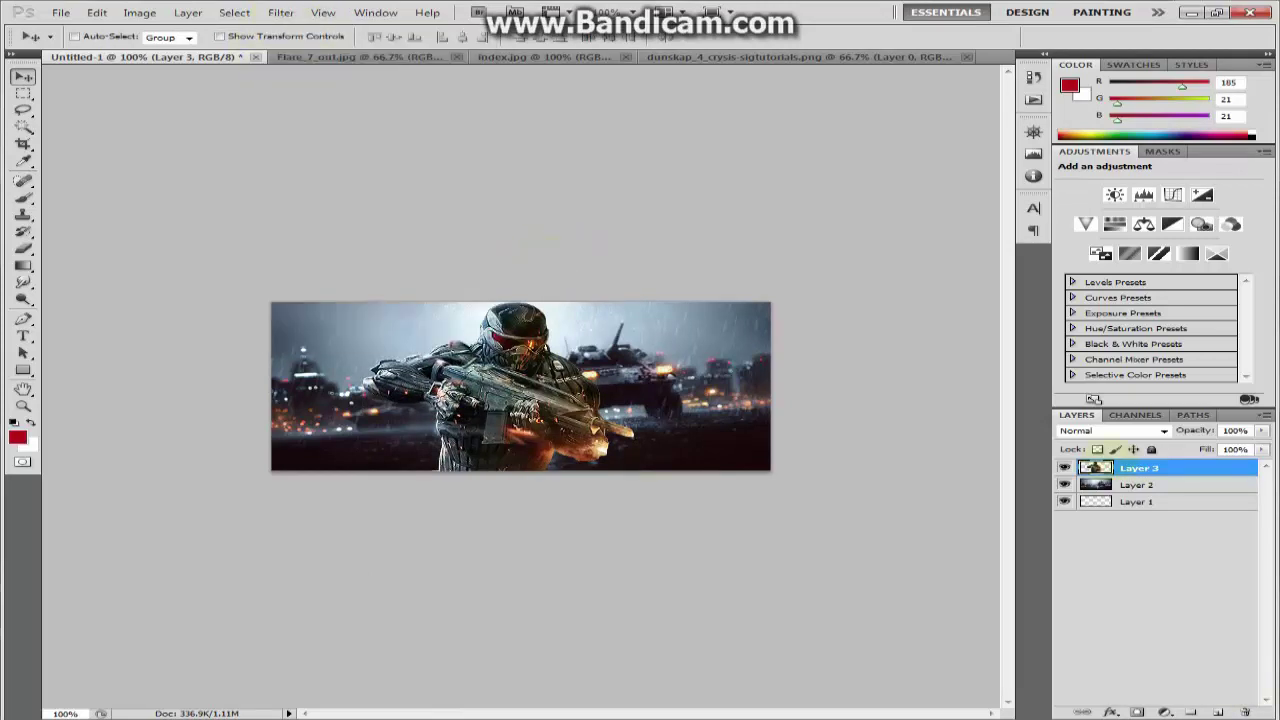
Sharpen the battlefield layer twice, then switch to the index.jpg flare image.
key(alt+bracketleft)
click(281, 12)
mouse_move(302, 230)
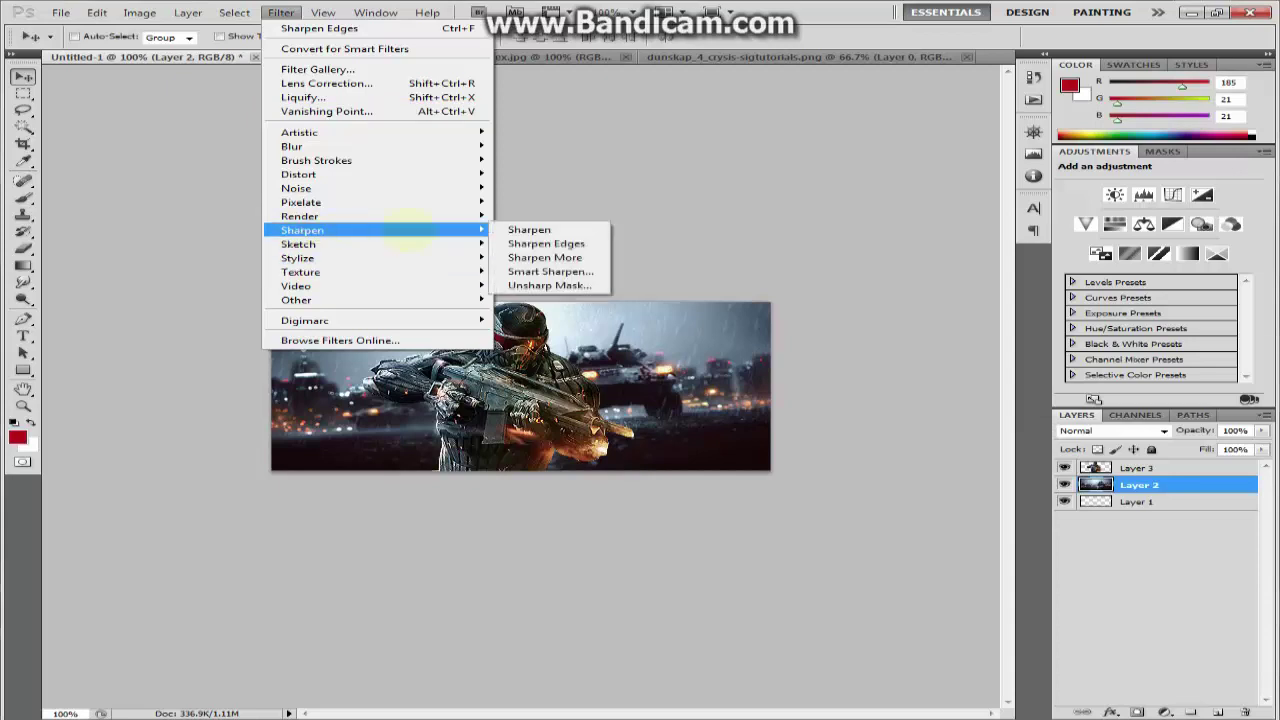
click(522, 230)
click(281, 12)
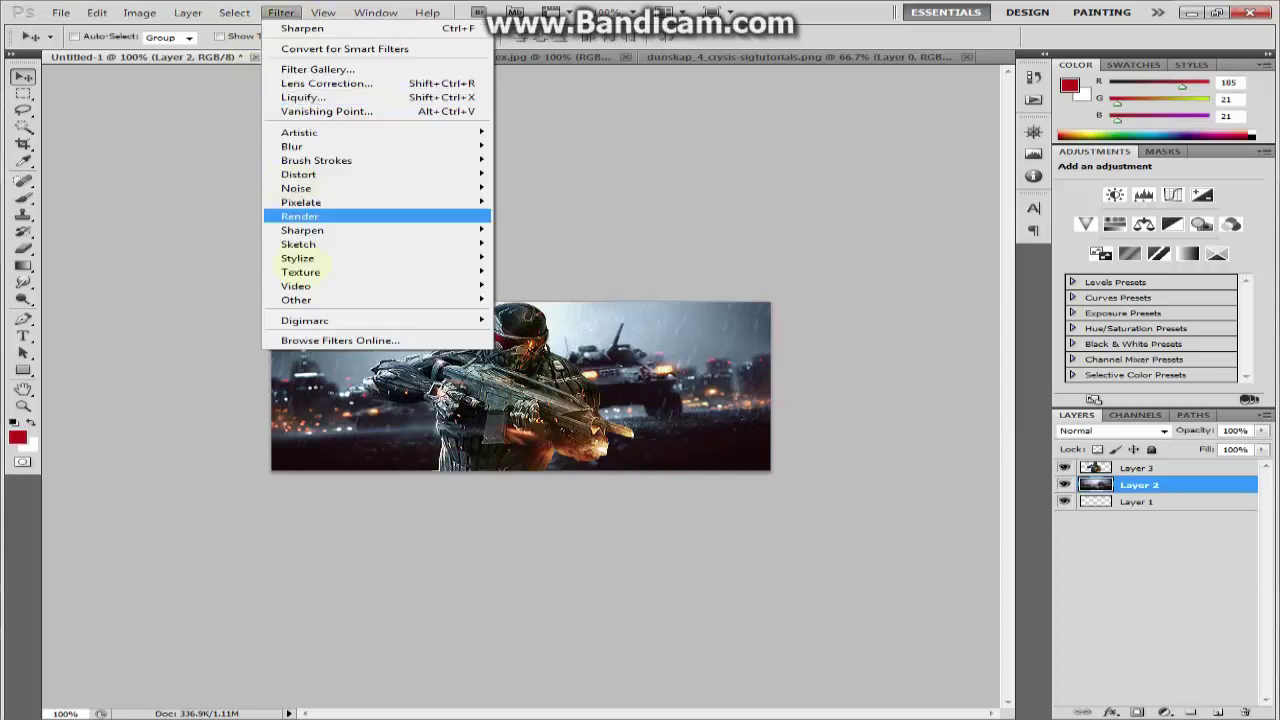
click(532, 242)
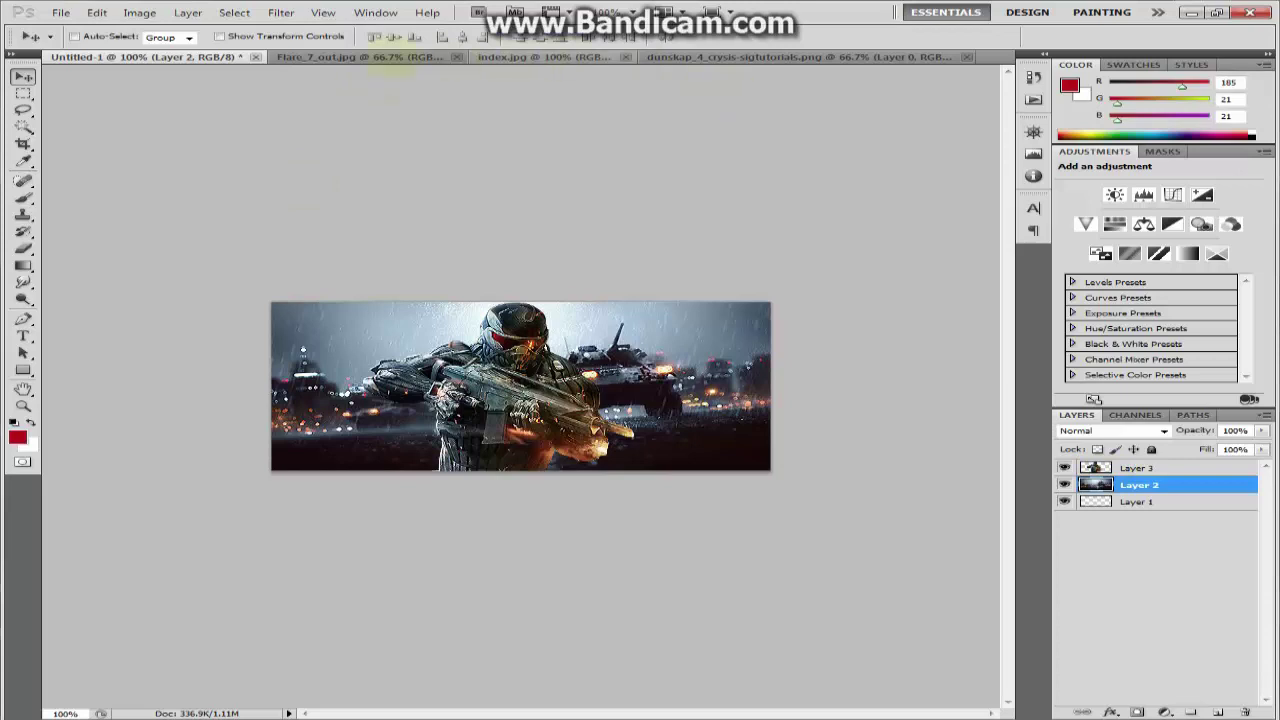
key(ctrl+Tab)
key(ctrl+Tab)
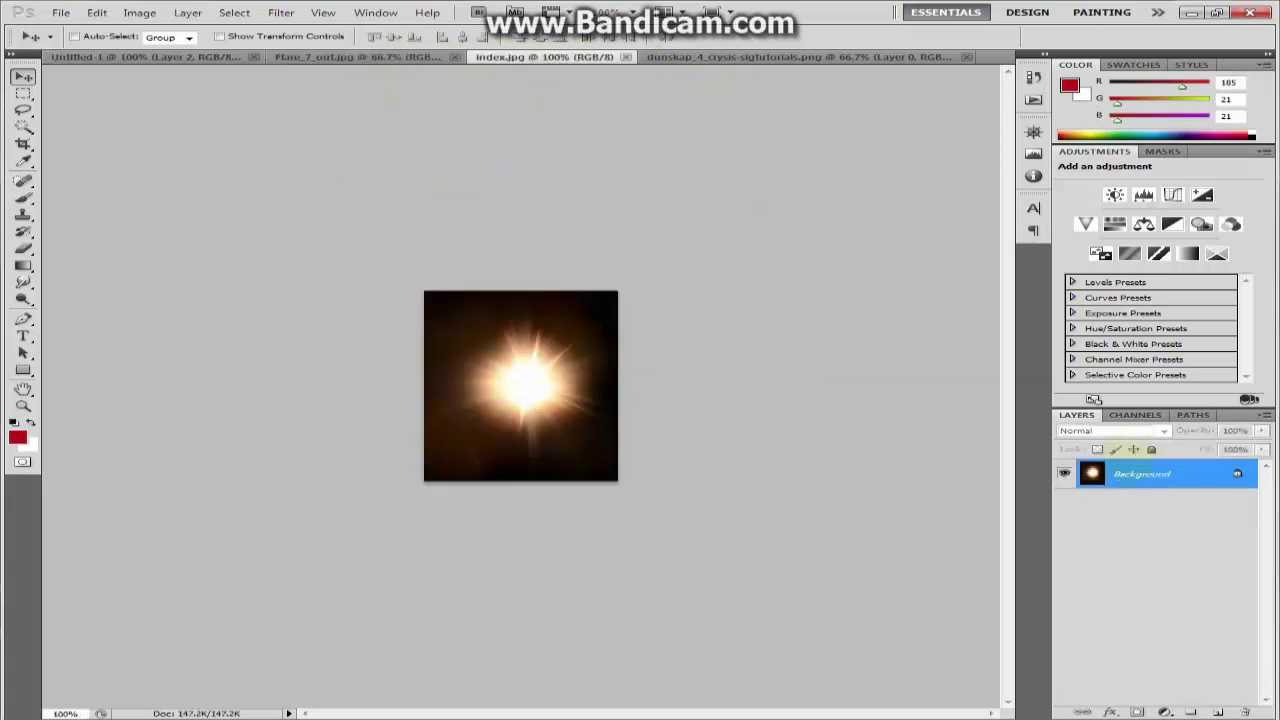
Unlock the flare's background and drag the flare into the banner near the gun.
double_click(1140, 473)
key(Return)
drag(520, 385, 160, 62)
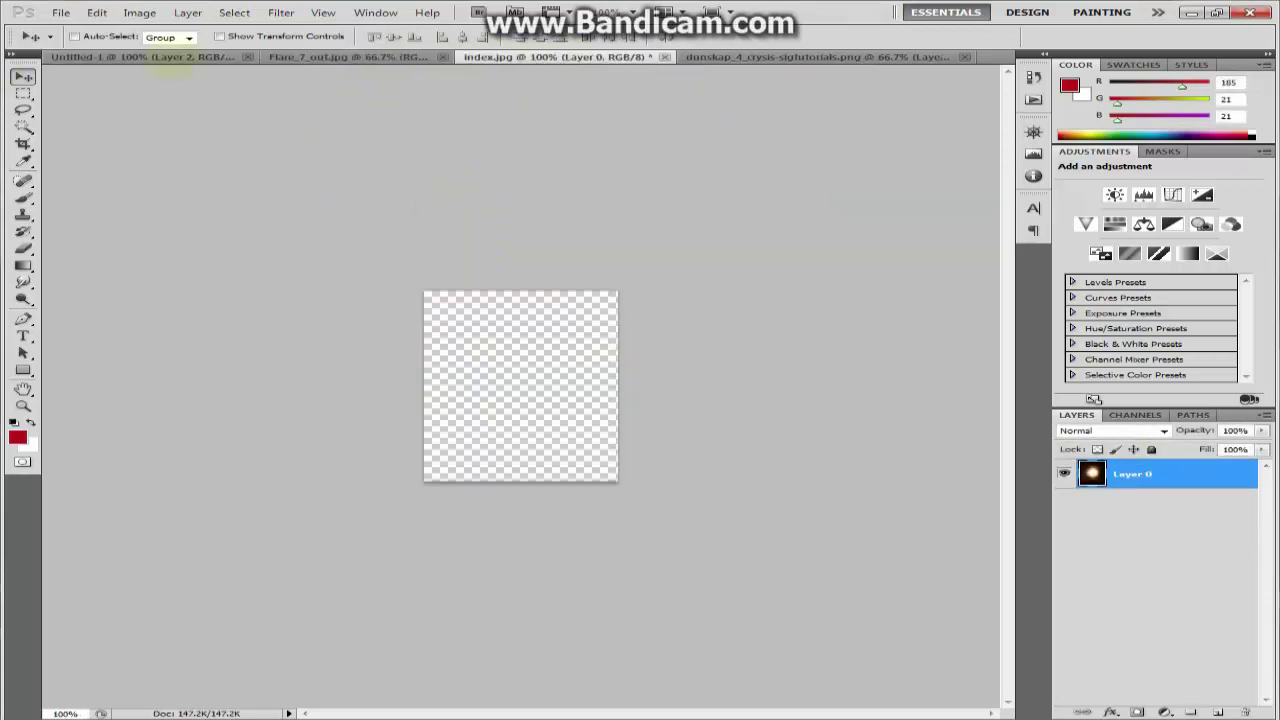
mouse_move(211, 97)
mouse_down()
mouse_move(520, 385)
mouse_move(851, 450)
mouse_up()
Blend the flare layer with Lighten and position it just below the soldier's gun.
click(1115, 431)
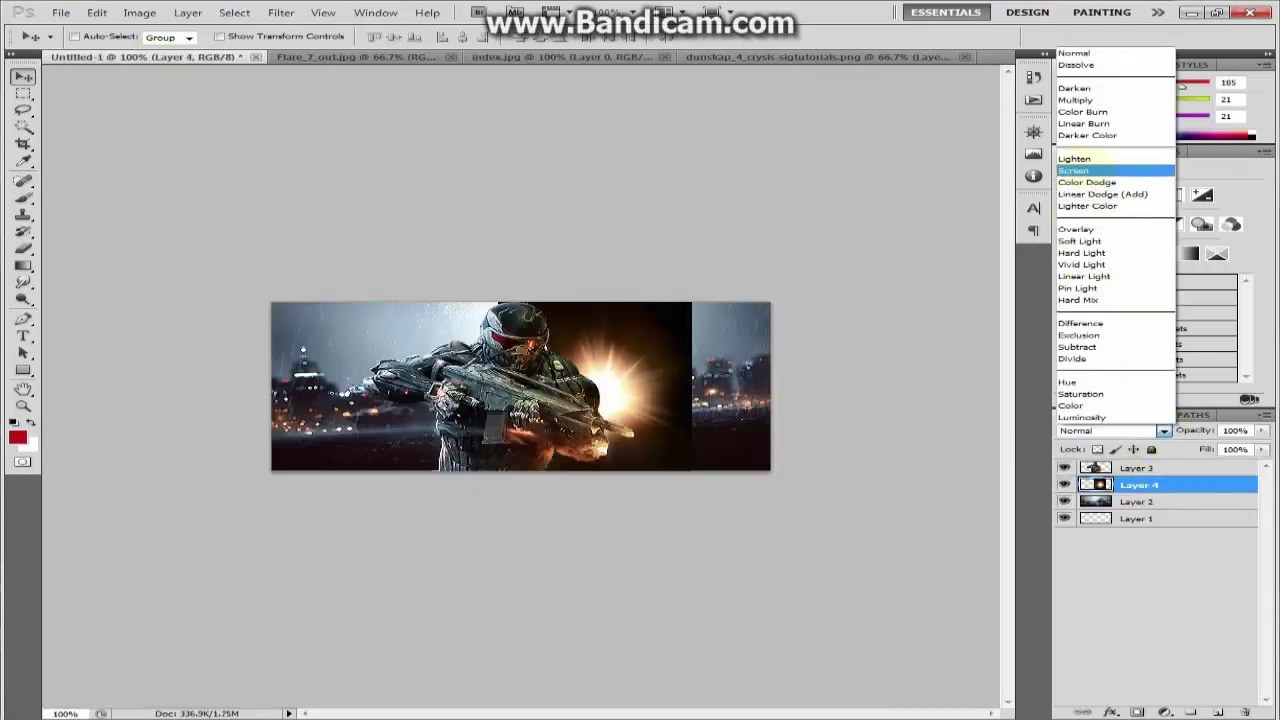
click(1100, 172)
click(1115, 431)
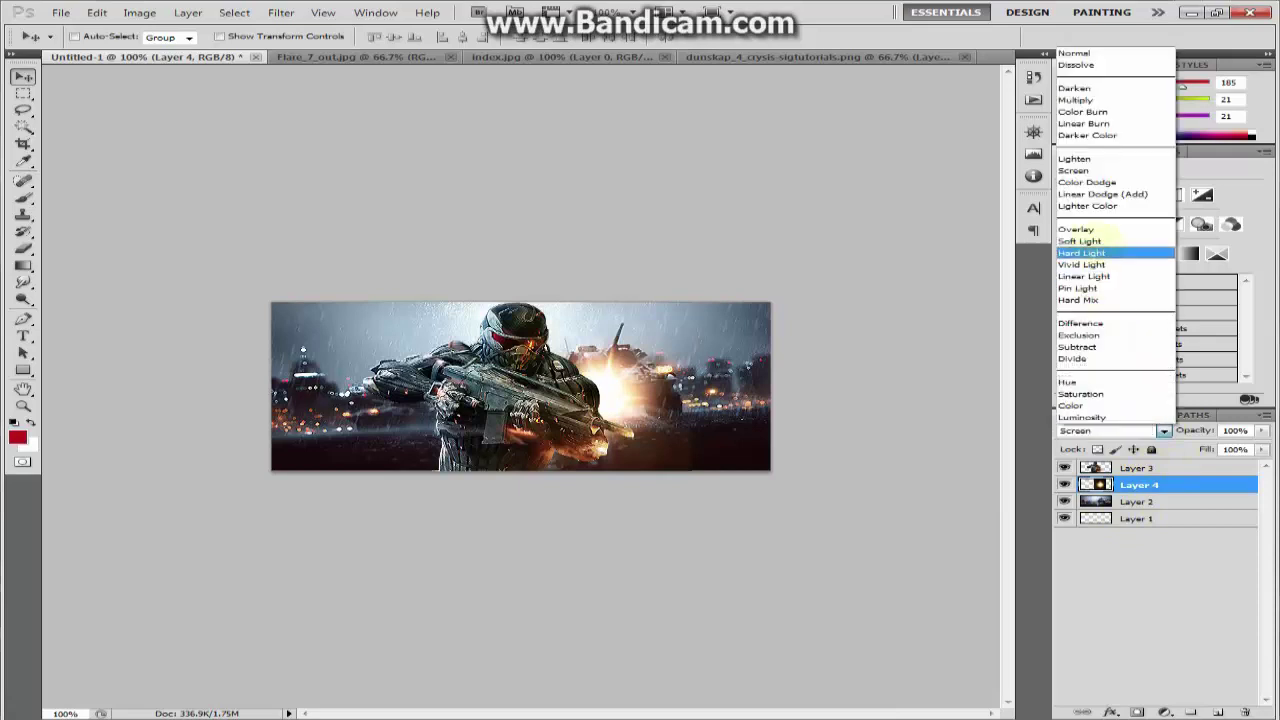
click(1100, 163)
drag(625, 390, 615, 455)
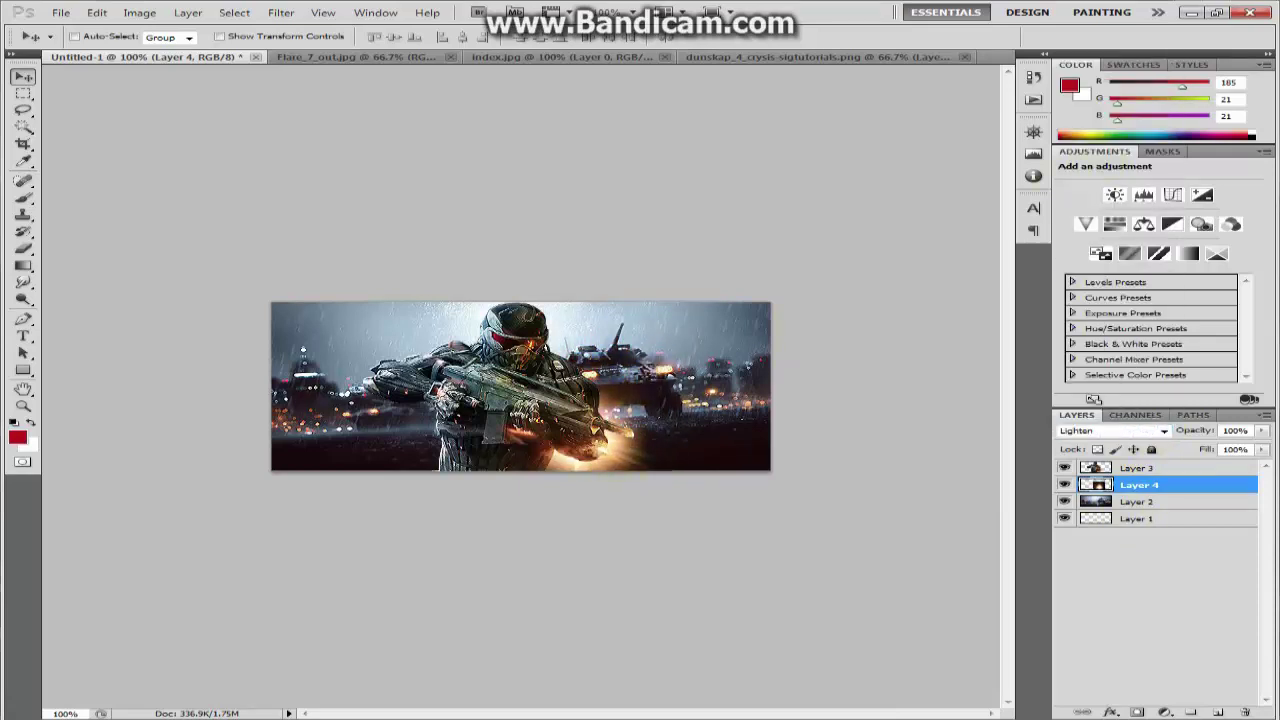
key(ctrl+t)
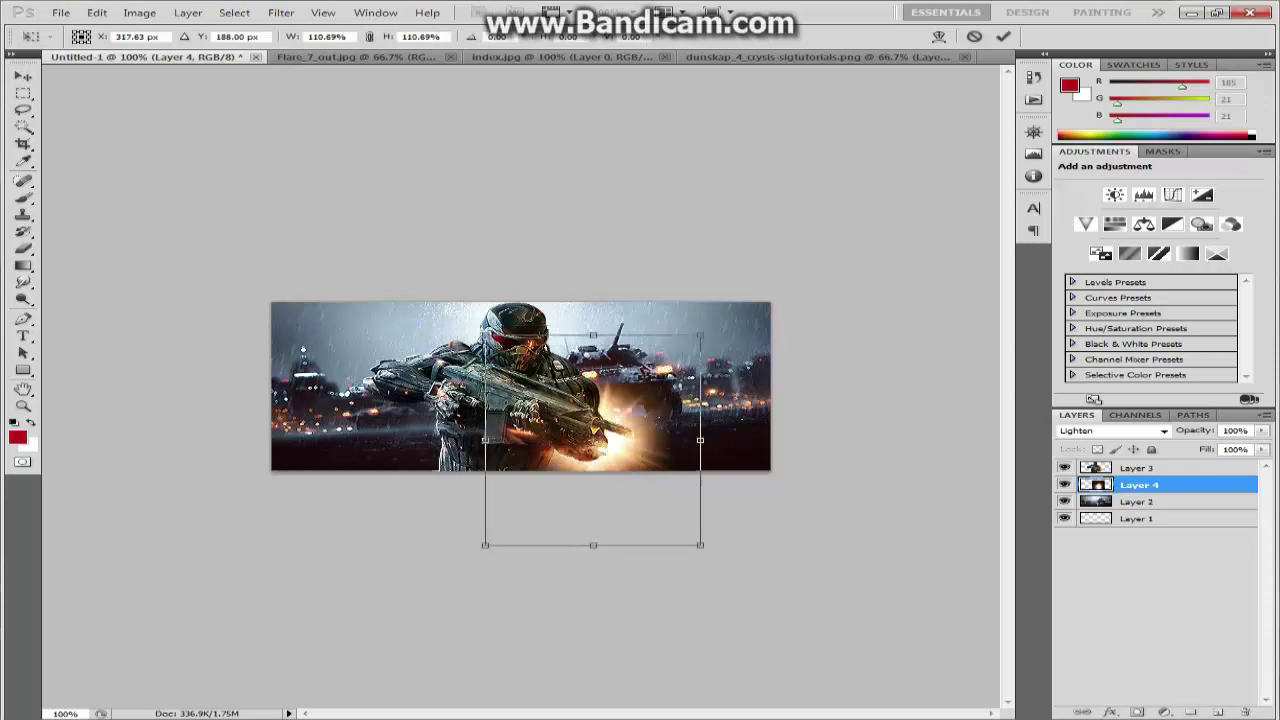
key(Left)
key(Left)
key(Left)
key(Return)
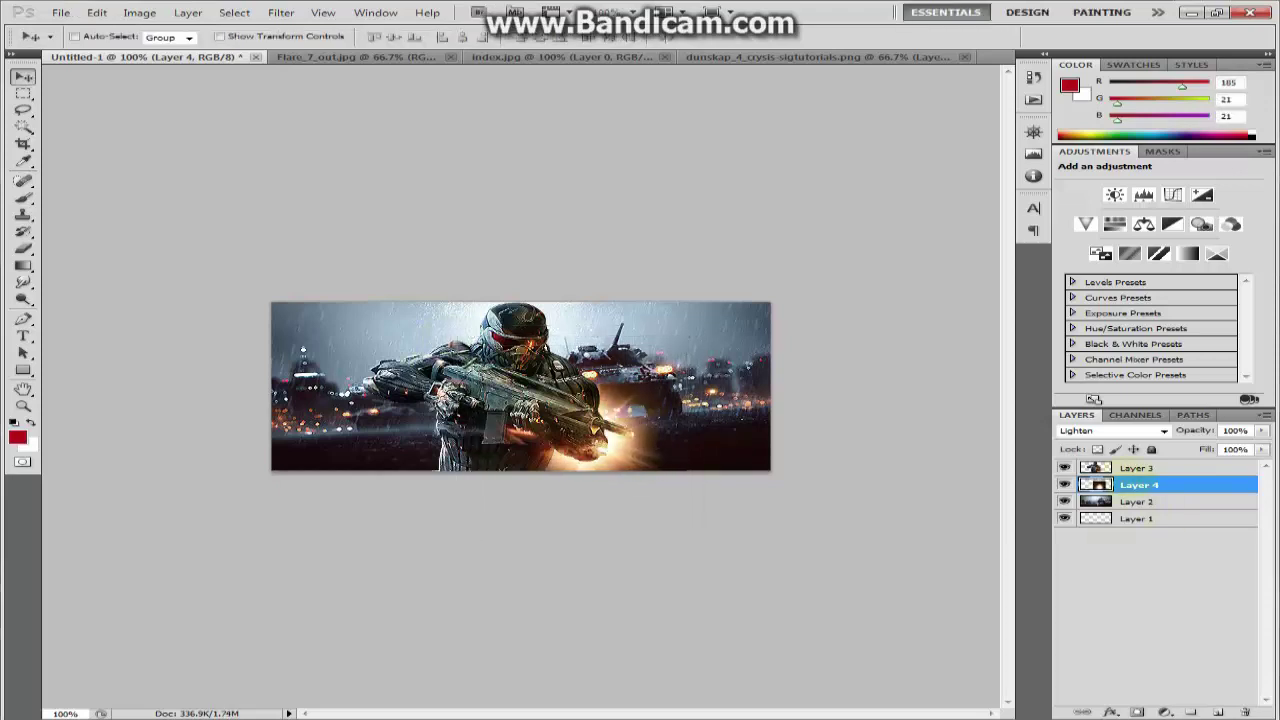
click(1138, 468)
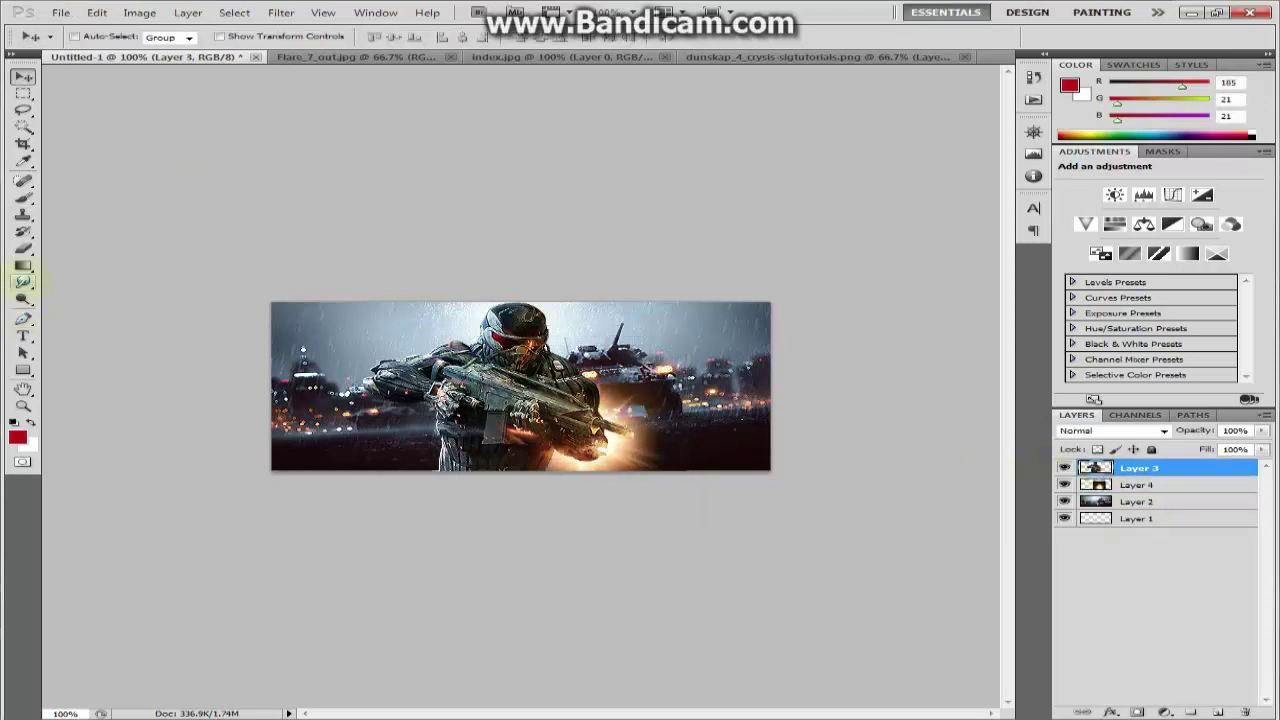
Set up the Smudge tool at 50% strength, size 114, and smear the muzzle flash.
click(23, 282)
click(102, 37)
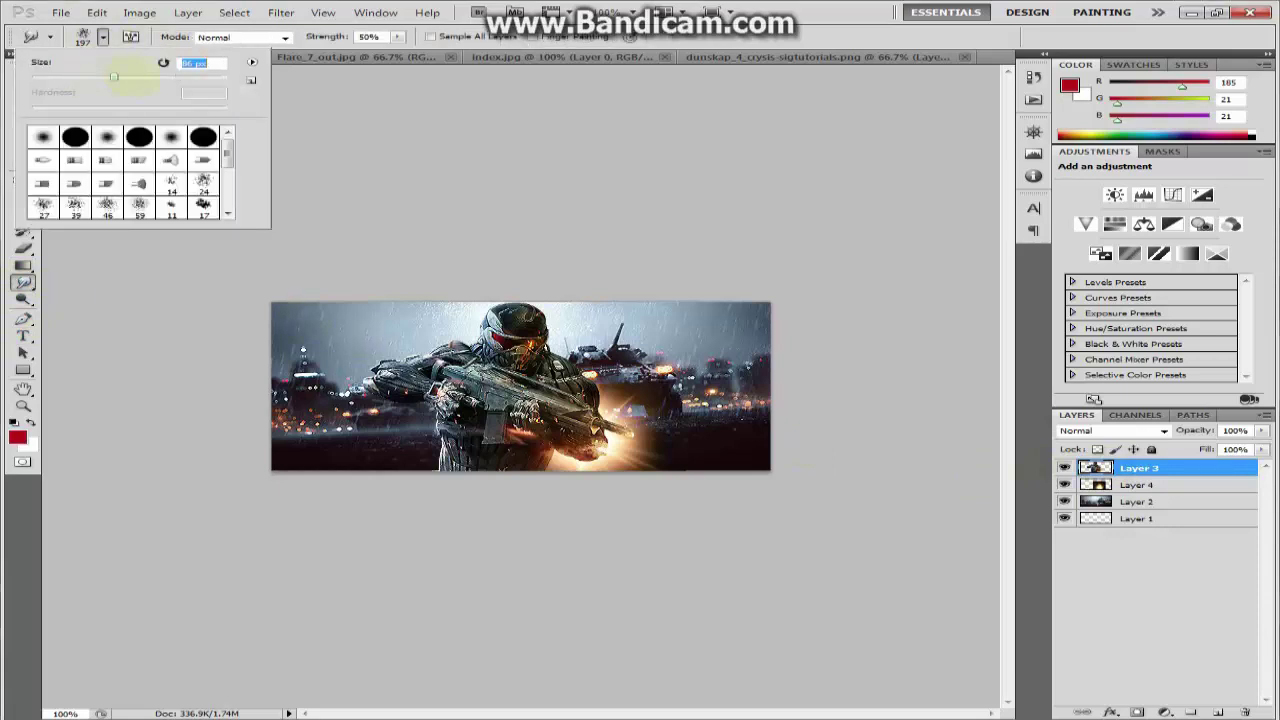
click(375, 167)
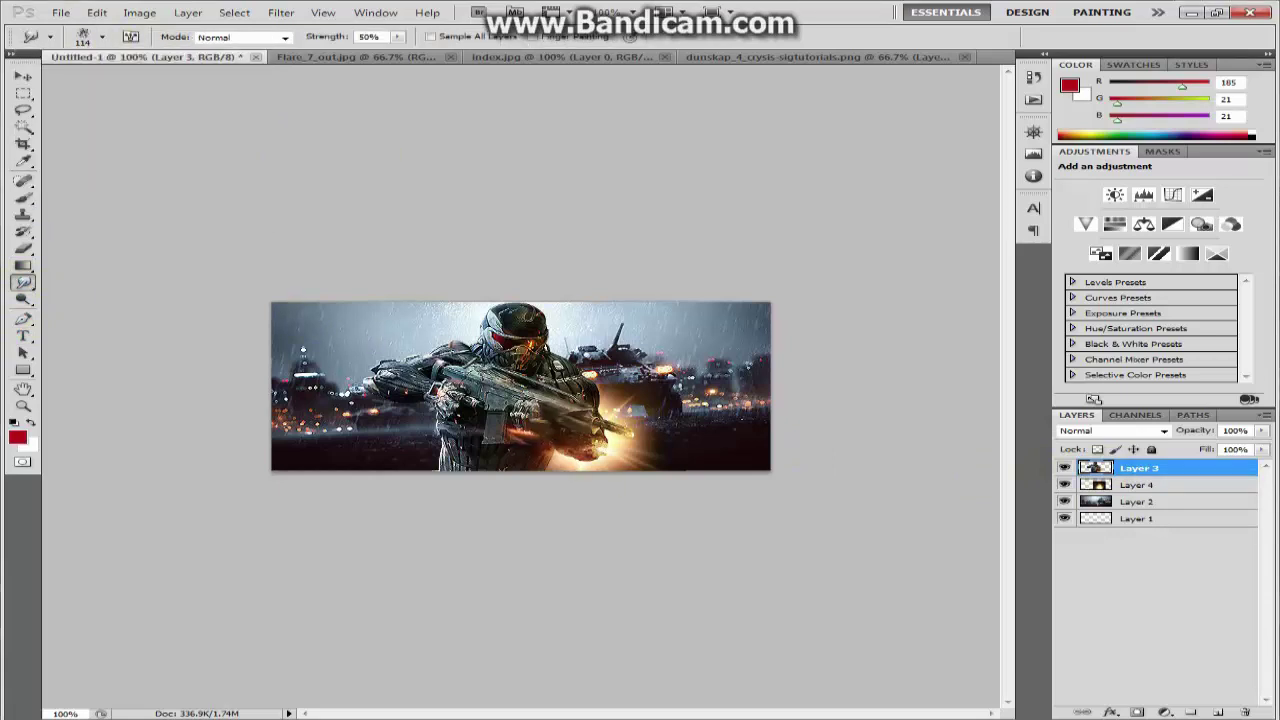
drag(575, 430, 605, 420)
drag(490, 425, 605, 355)
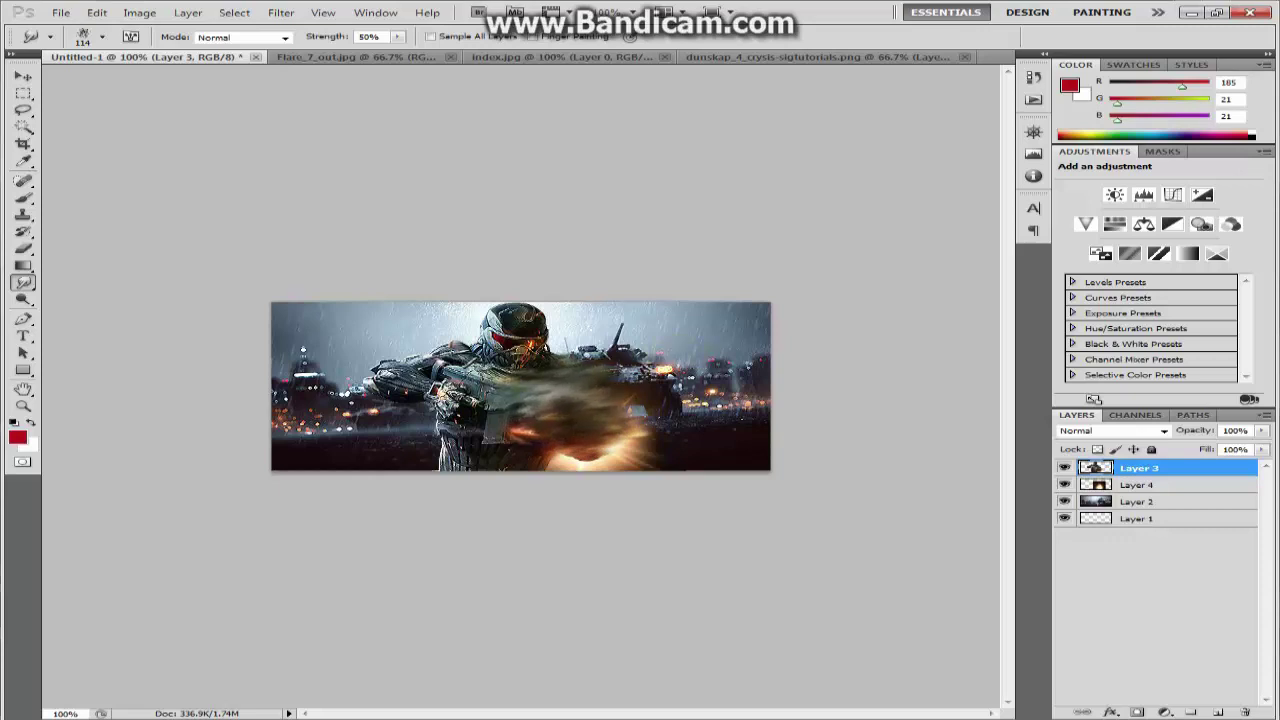
Smudge the soldier's chest, shoulders and helmet into dark streaks.
mouse_move(445, 400)
mouse_down()
mouse_move(550, 345)
mouse_move(560, 318)
mouse_up()
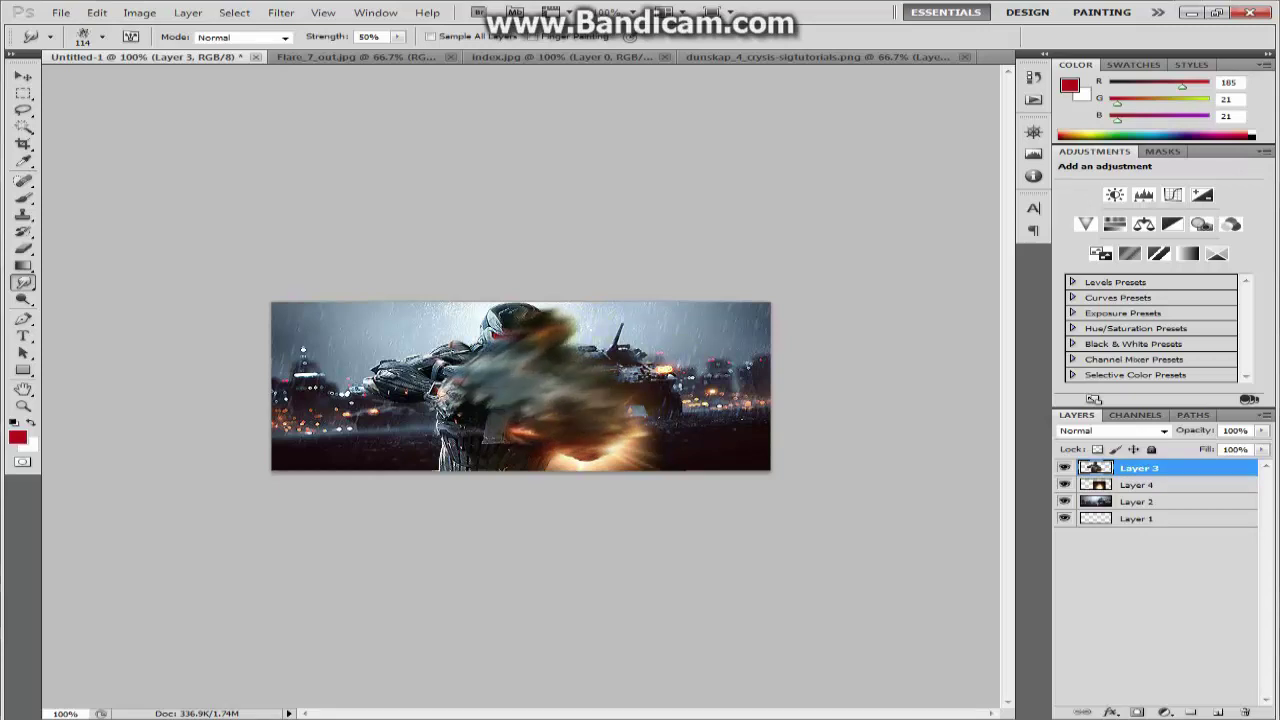
mouse_move(475, 405)
mouse_down()
mouse_move(425, 355)
mouse_move(430, 340)
mouse_up()
drag(480, 380, 500, 305)
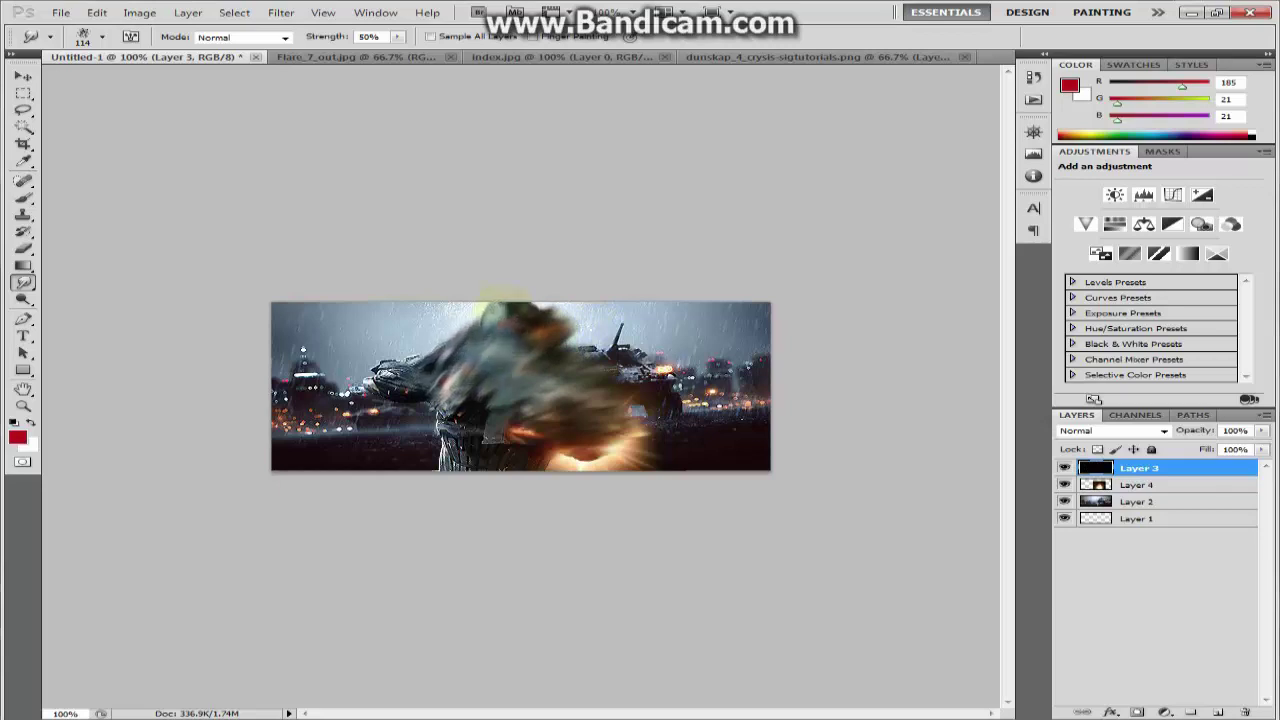
drag(455, 400, 395, 323)
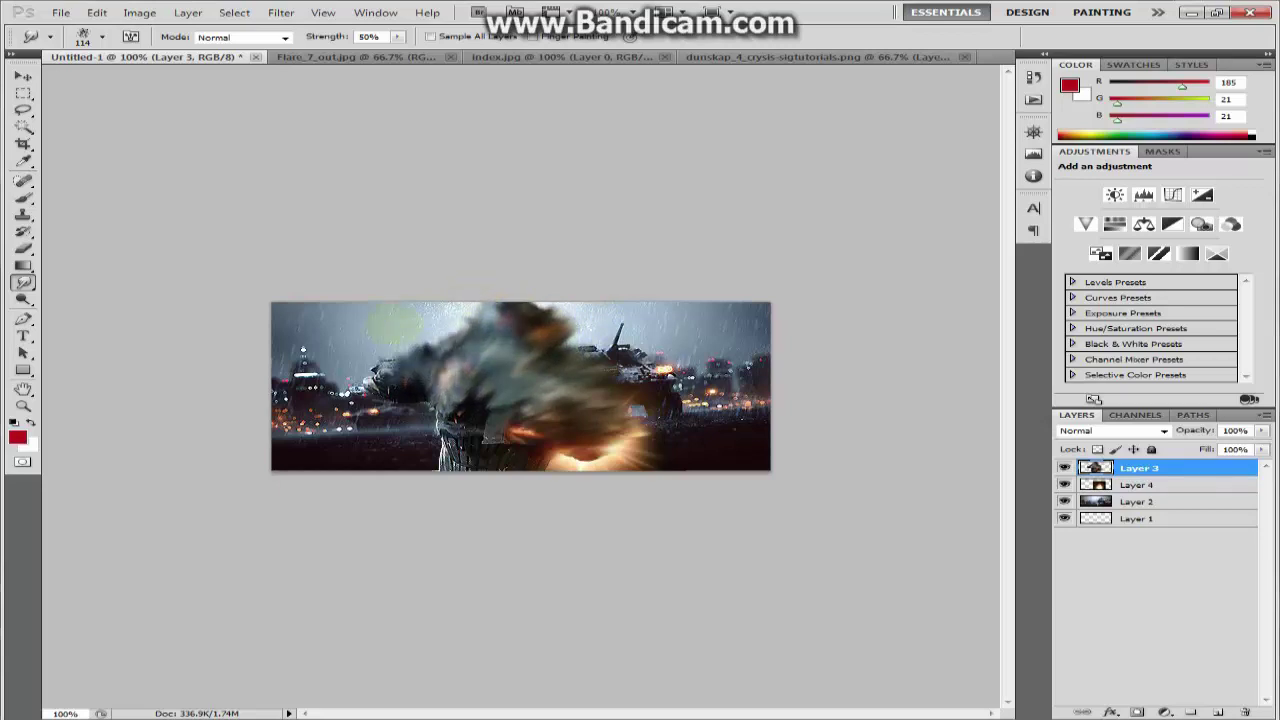
mouse_move(505, 430)
mouse_down()
mouse_move(445, 378)
mouse_move(420, 375)
mouse_up()
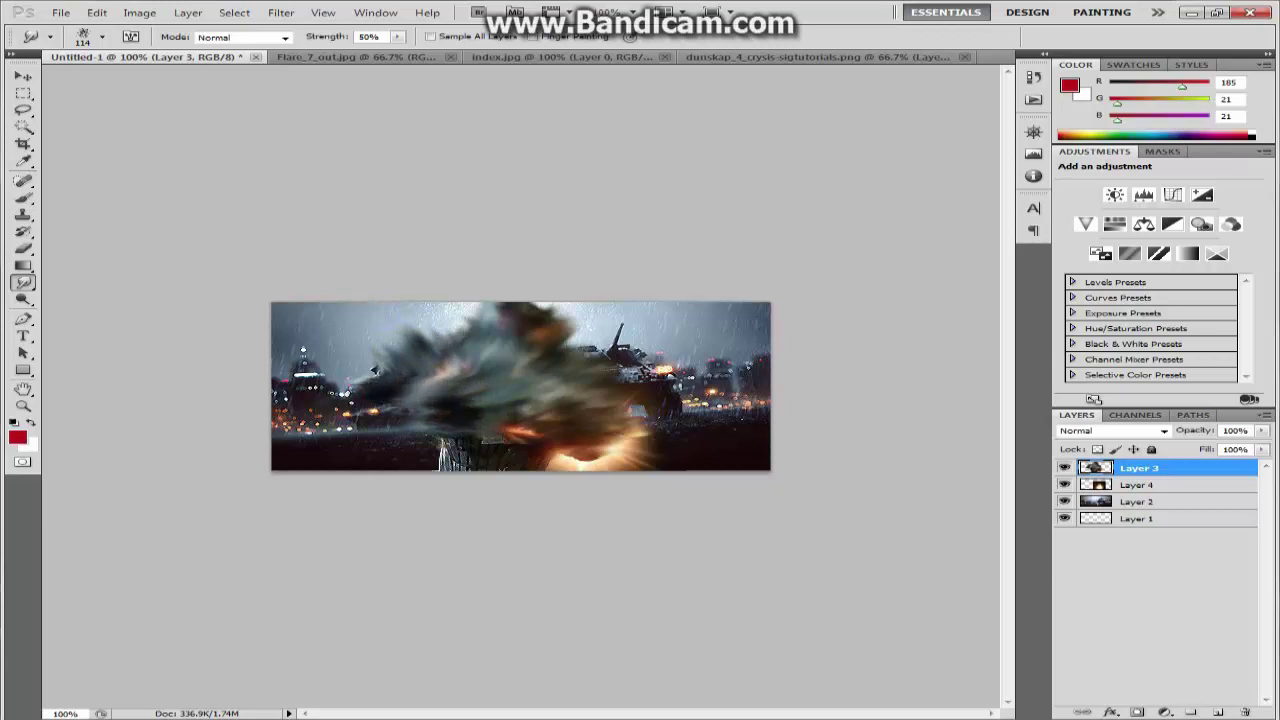
drag(465, 465, 430, 412)
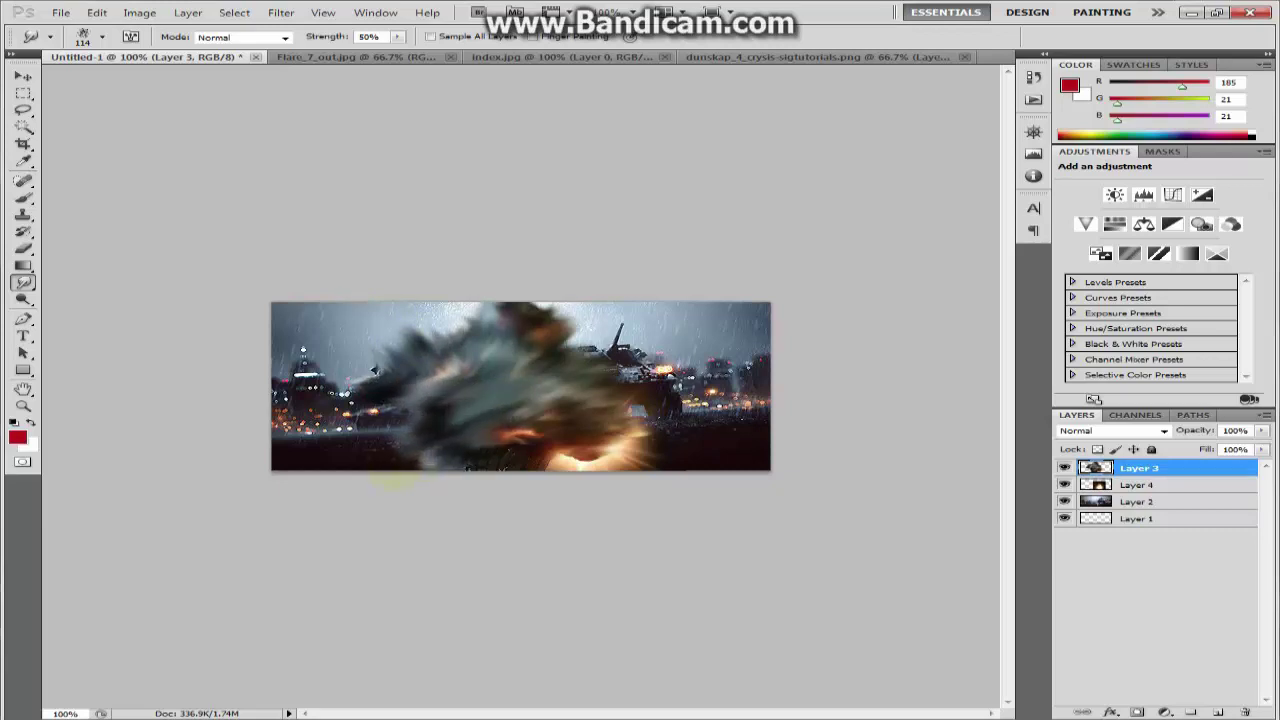
drag(540, 465, 490, 432)
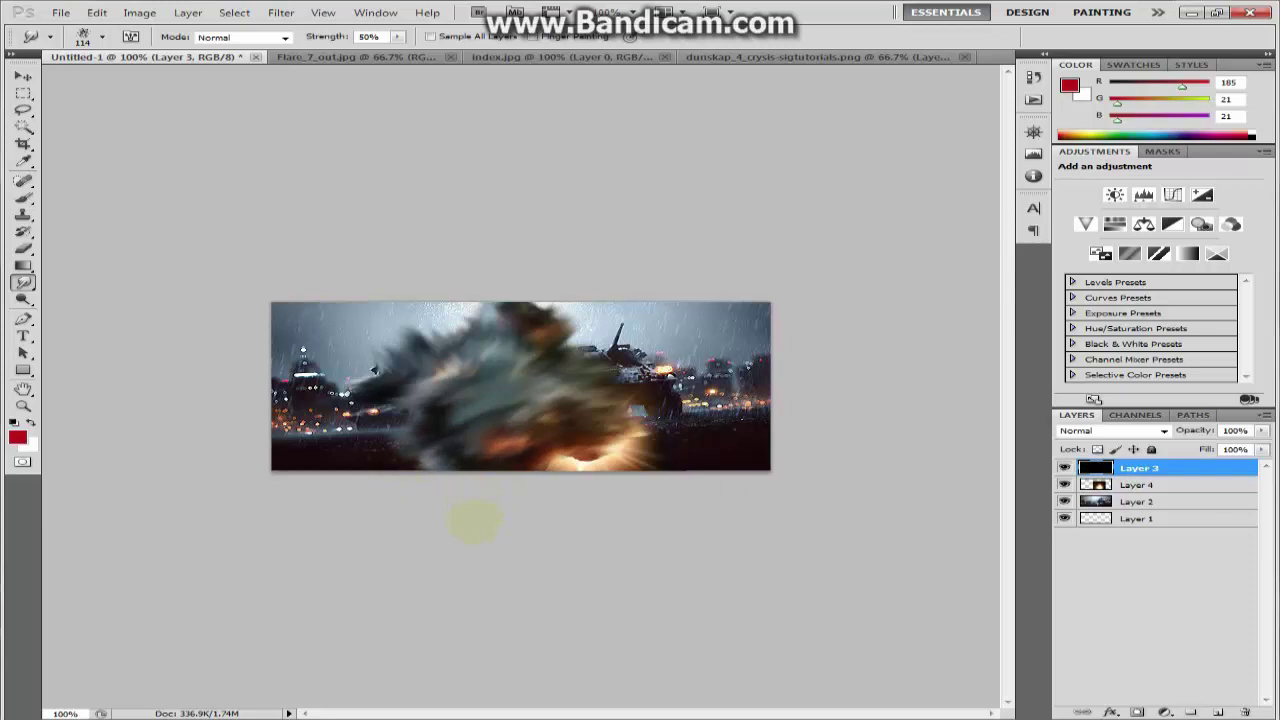
drag(425, 398, 368, 362)
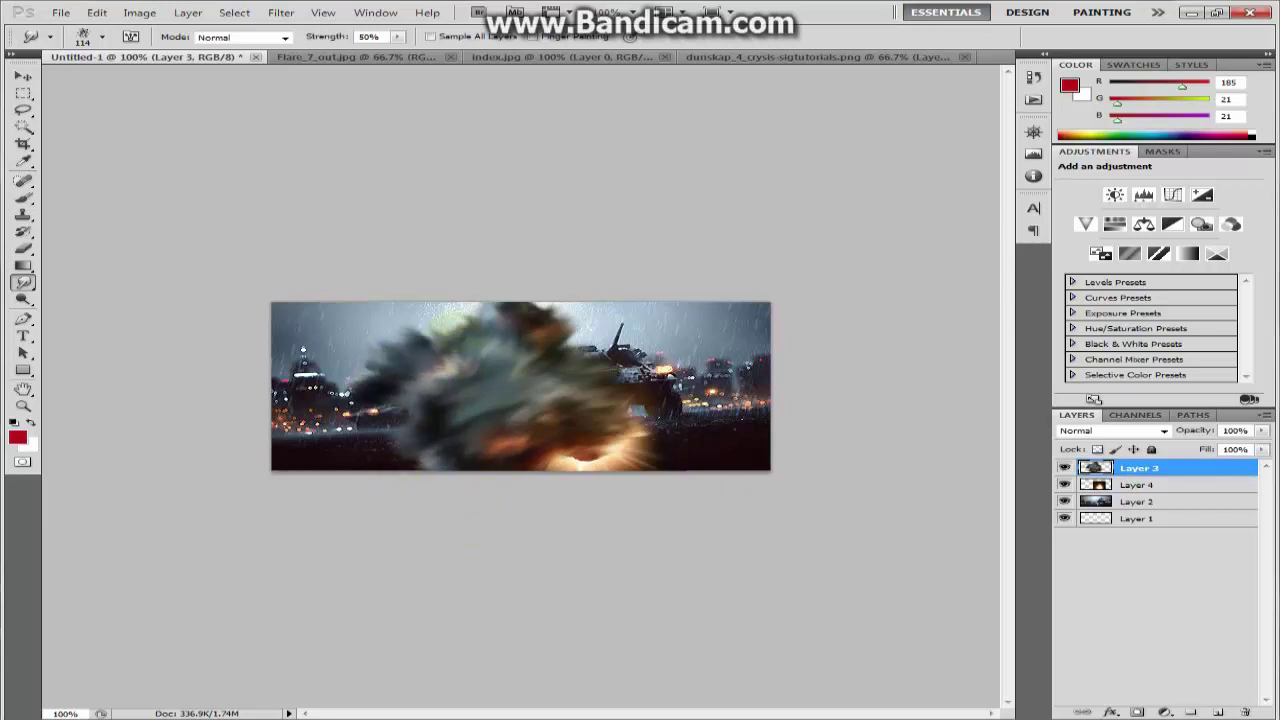
drag(475, 355, 430, 312)
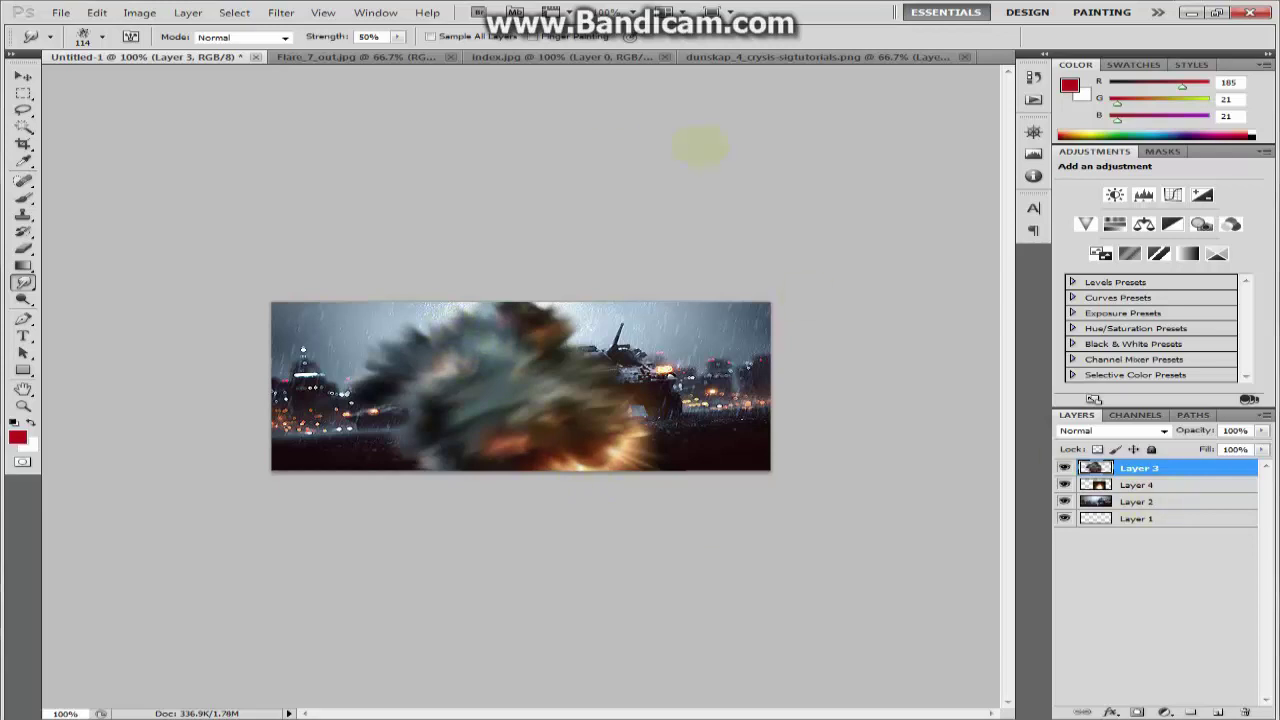
Drag a fresh copy of the dunskap crysis soldier cutout into the banner.
click(775, 58)
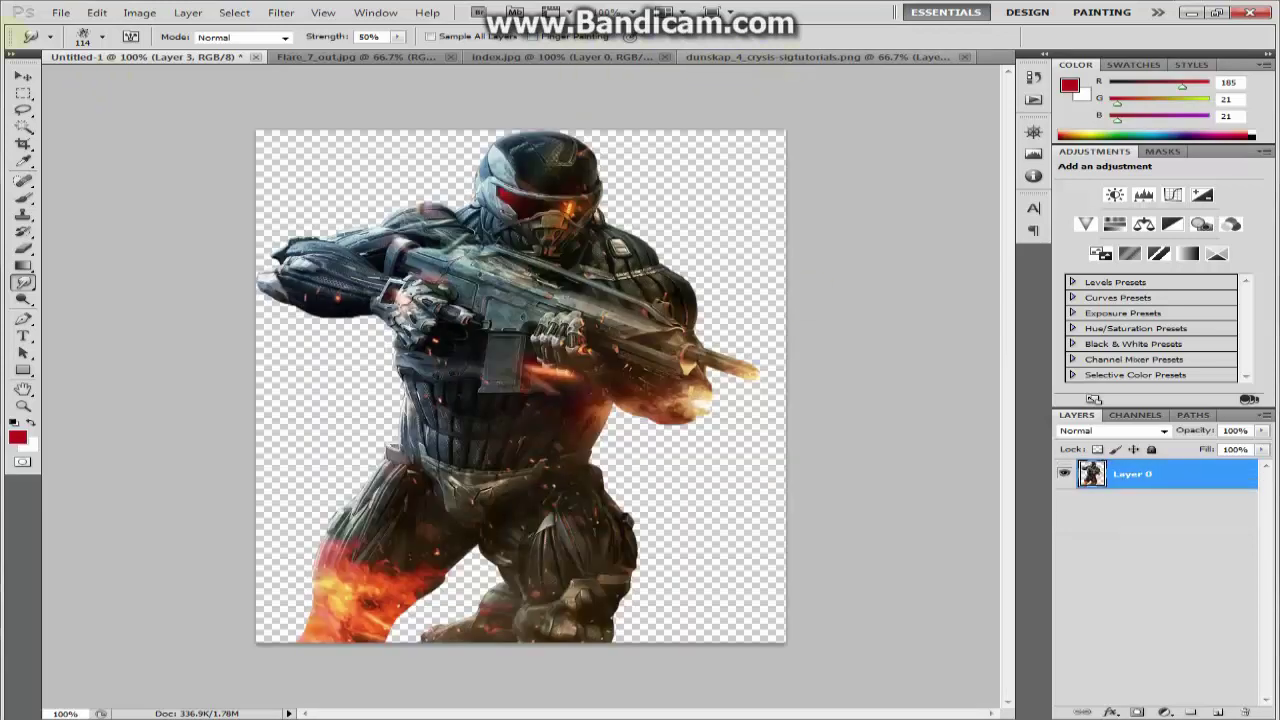
key(v)
mouse_move(300, 215)
mouse_down()
mouse_move(285, 58)
mouse_move(237, 129)
mouse_up()
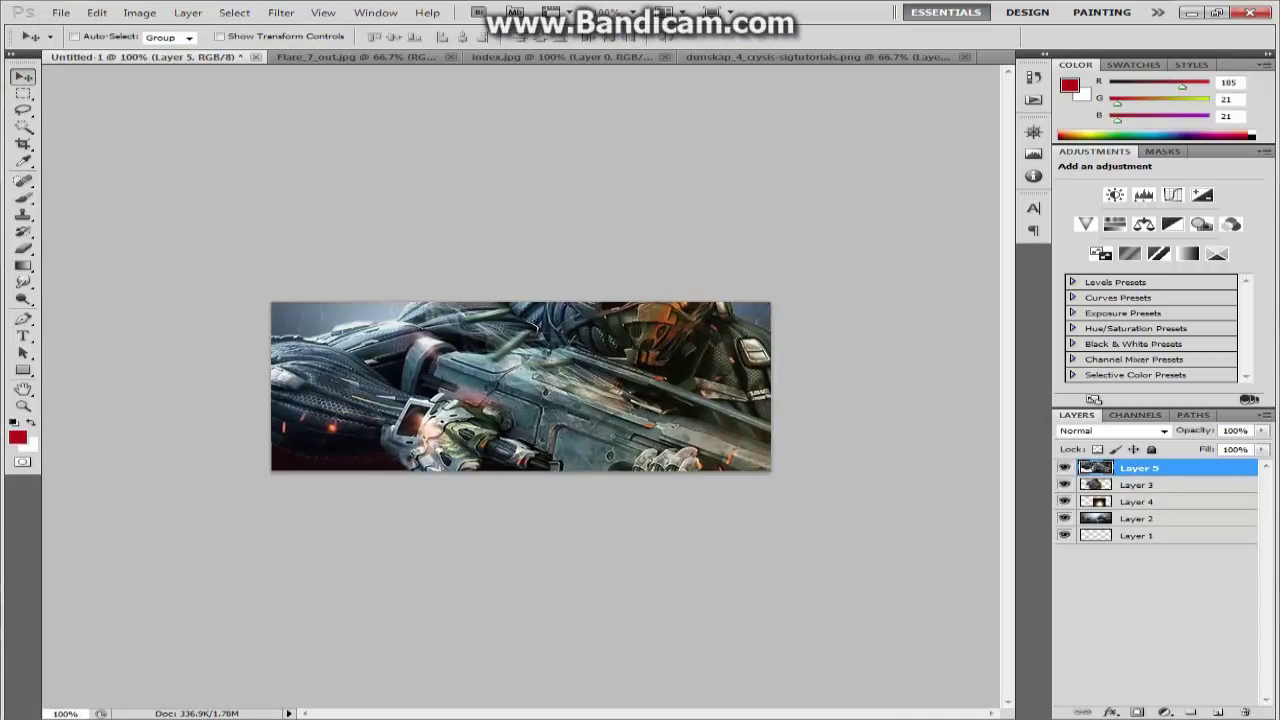
Scale the new soldier layer to about 39% and centre it over the smudged copy.
key(ctrl+t)
mouse_move(588, 560)
mouse_down()
mouse_move(596, 568)
mouse_move(371, 324)
mouse_up()
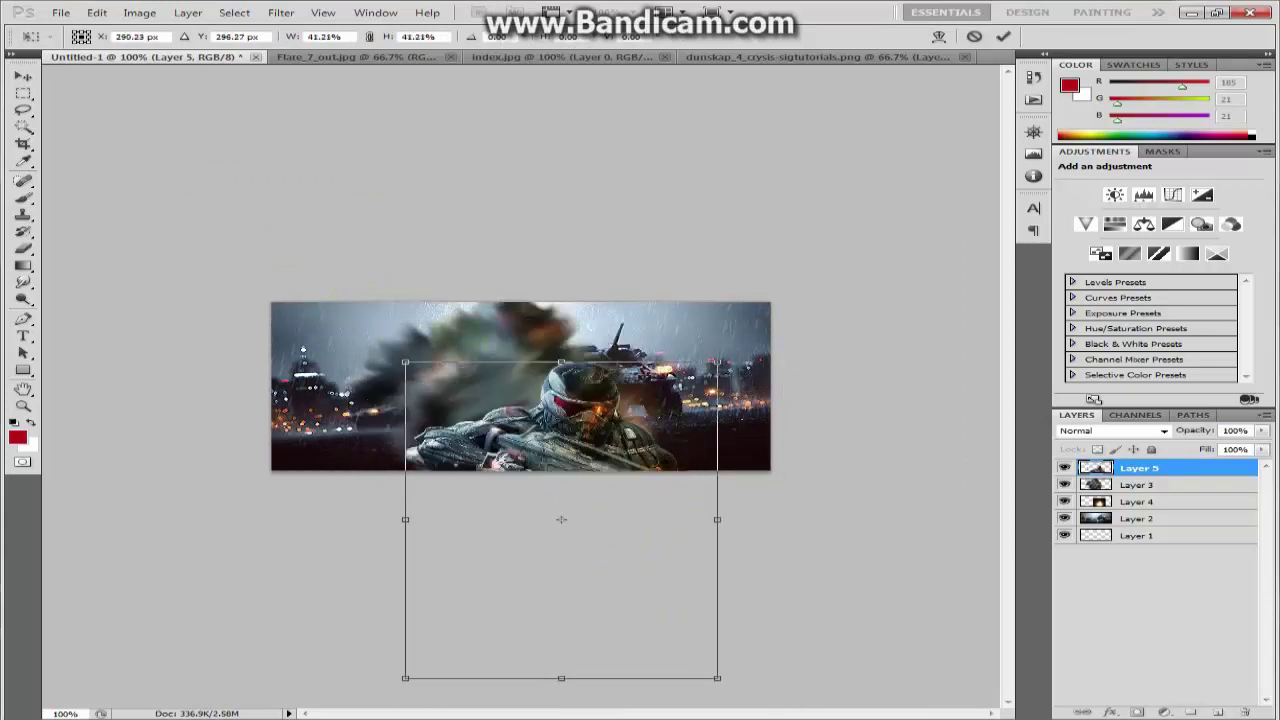
drag(717, 678, 643, 617)
drag(488, 460, 493, 472)
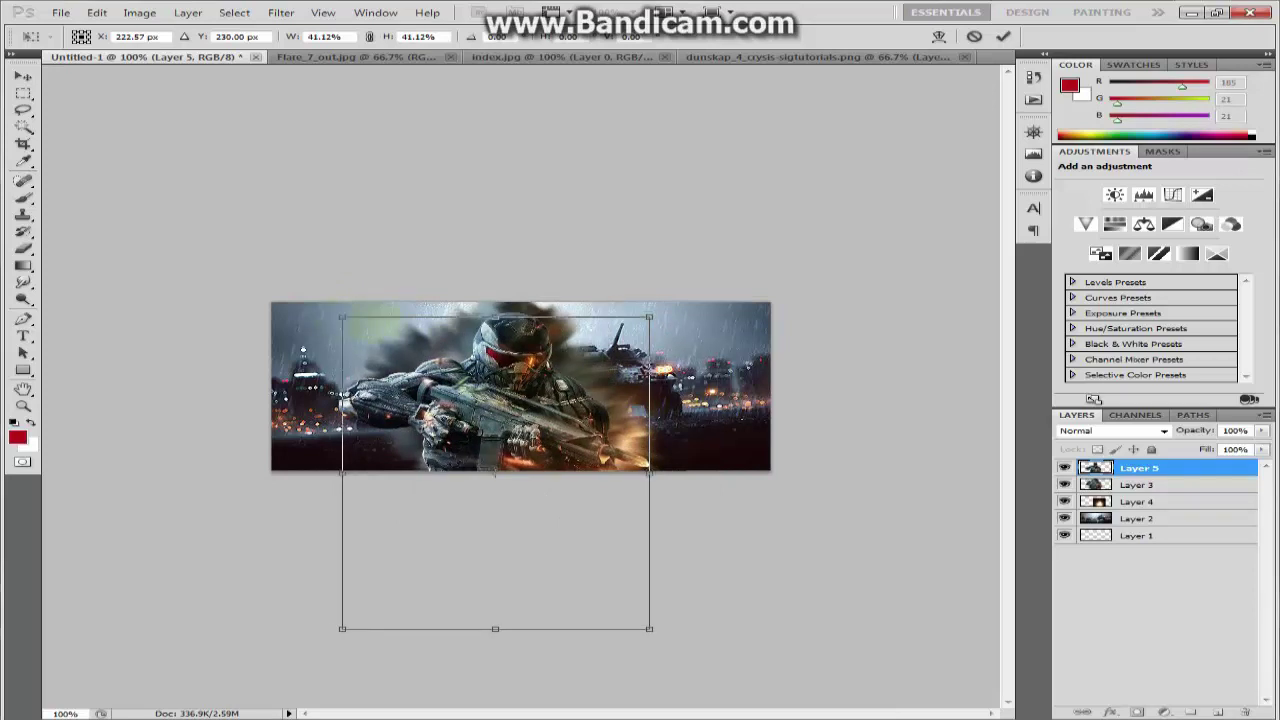
drag(338, 313, 357, 332)
drag(361, 480, 400, 480)
key(Return)
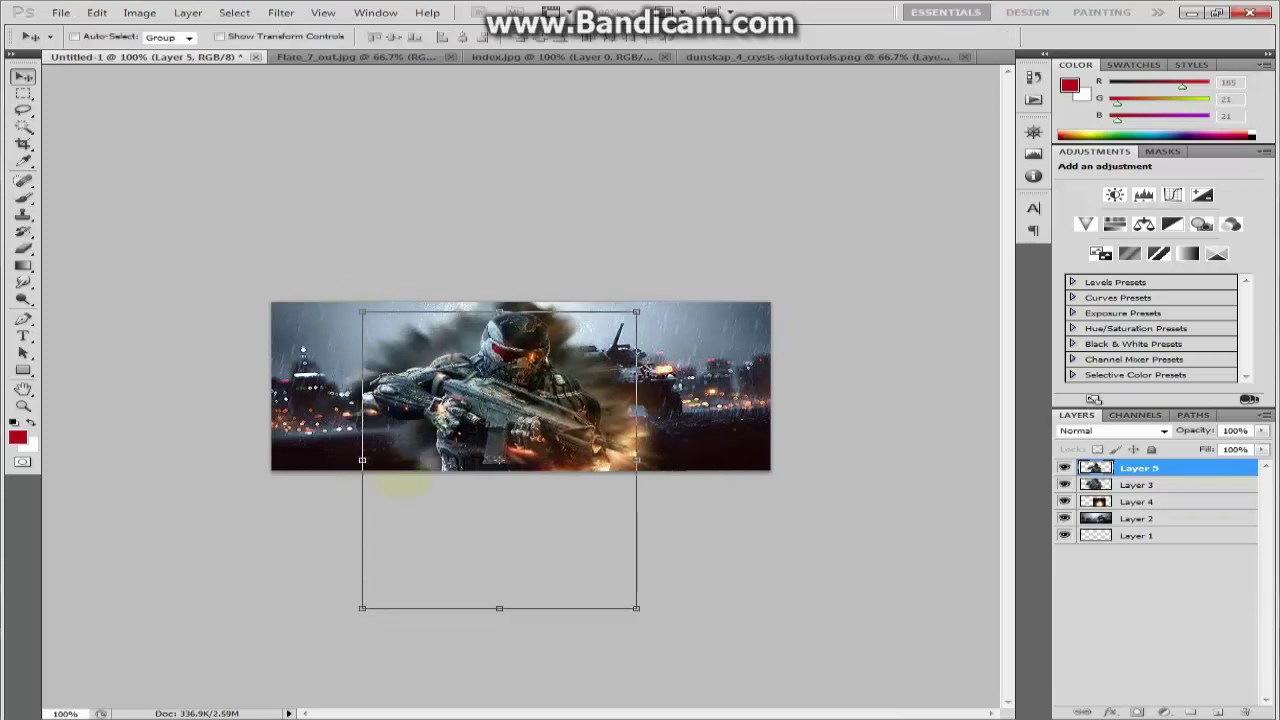
Apply the Sharpen filter twice to the new soldier layer.
click(280, 12)
mouse_move(302, 230)
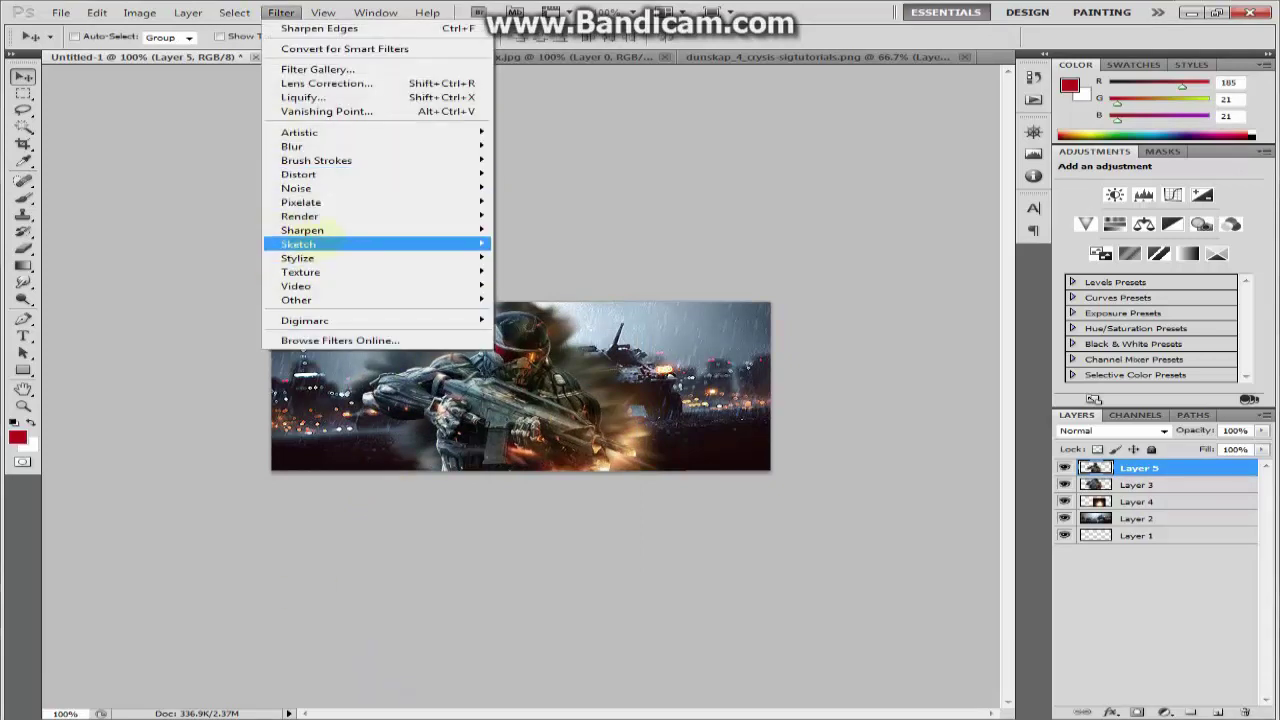
click(532, 231)
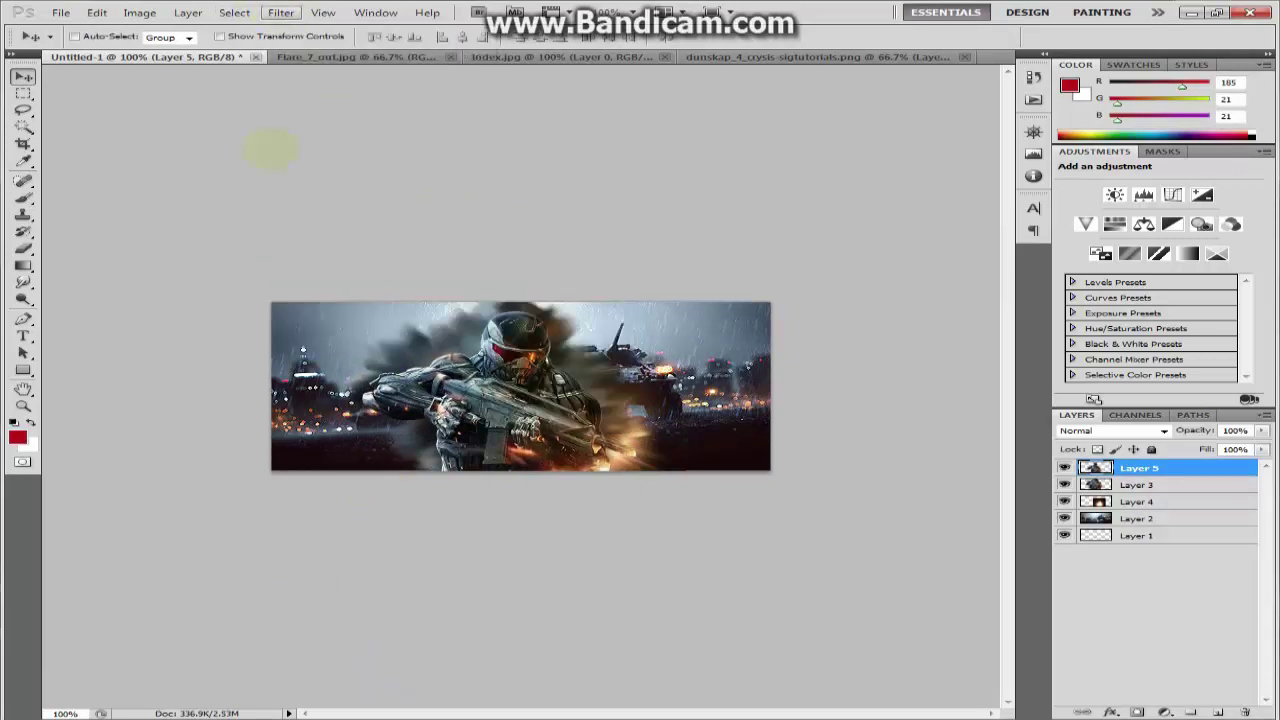
click(280, 12)
click(548, 248)
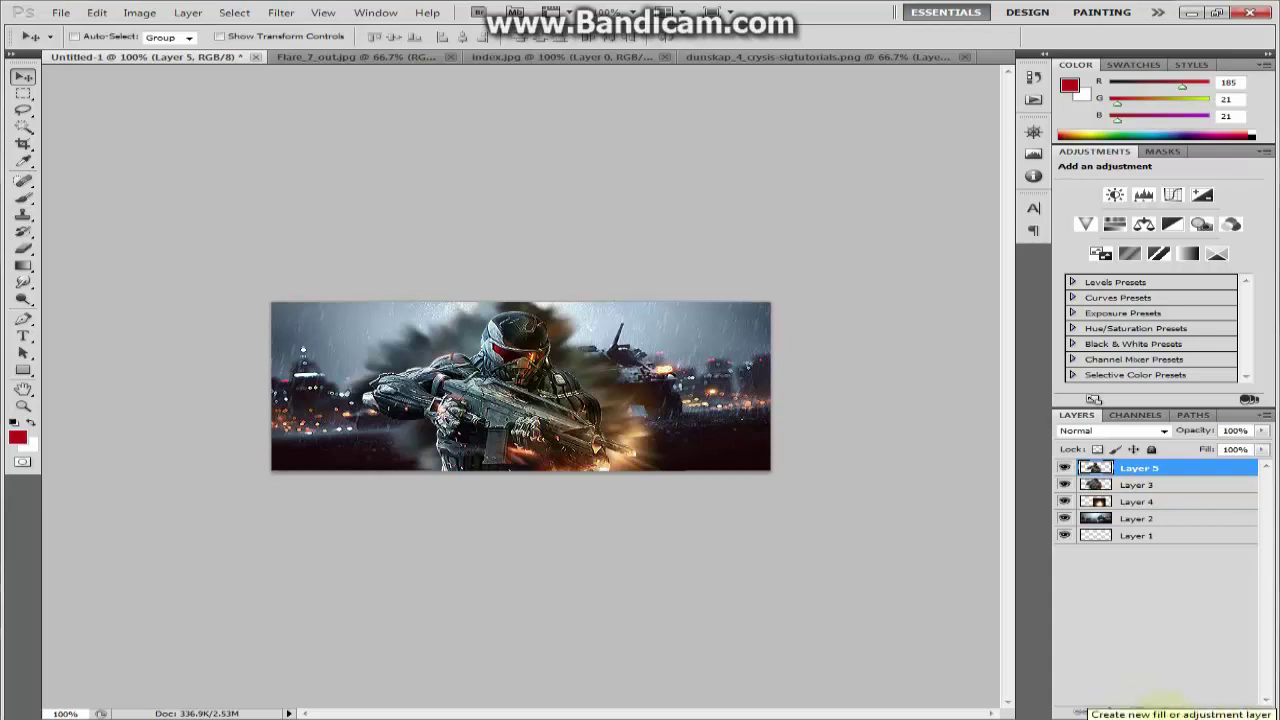
Add a trial Gradient Fill layer with a red-to-transparent gradient.
click(1158, 707)
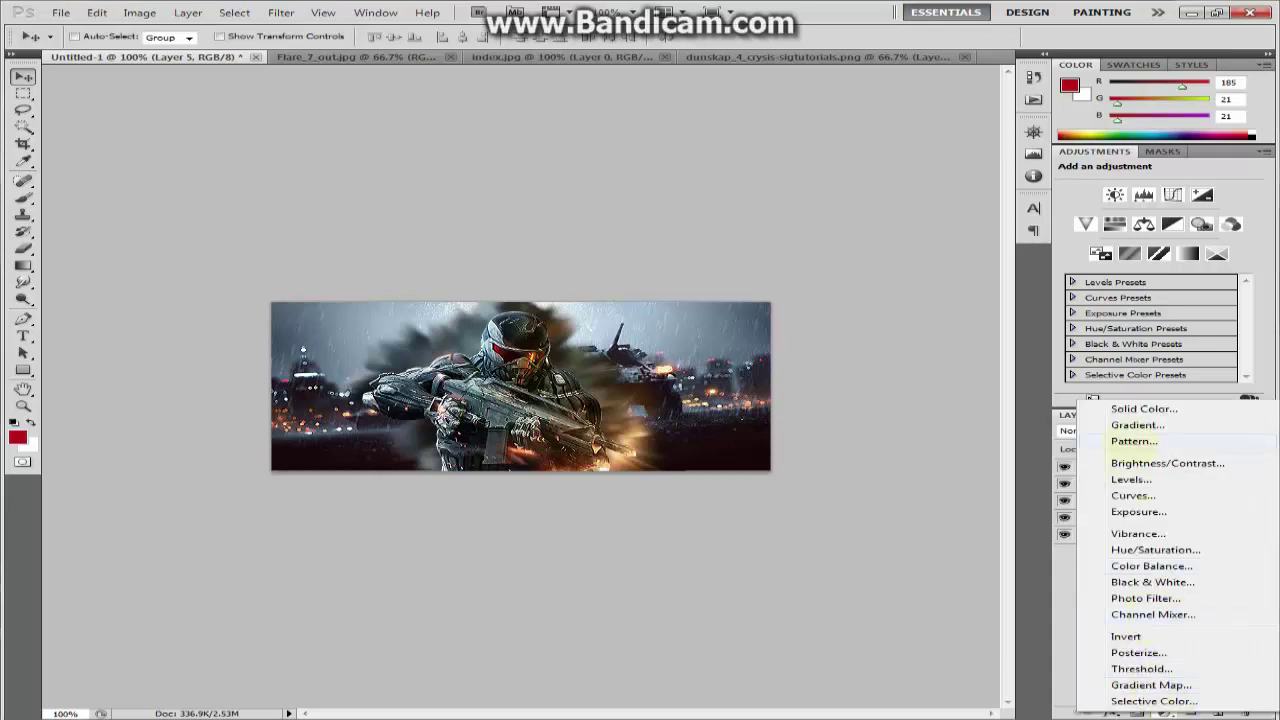
click(1137, 425)
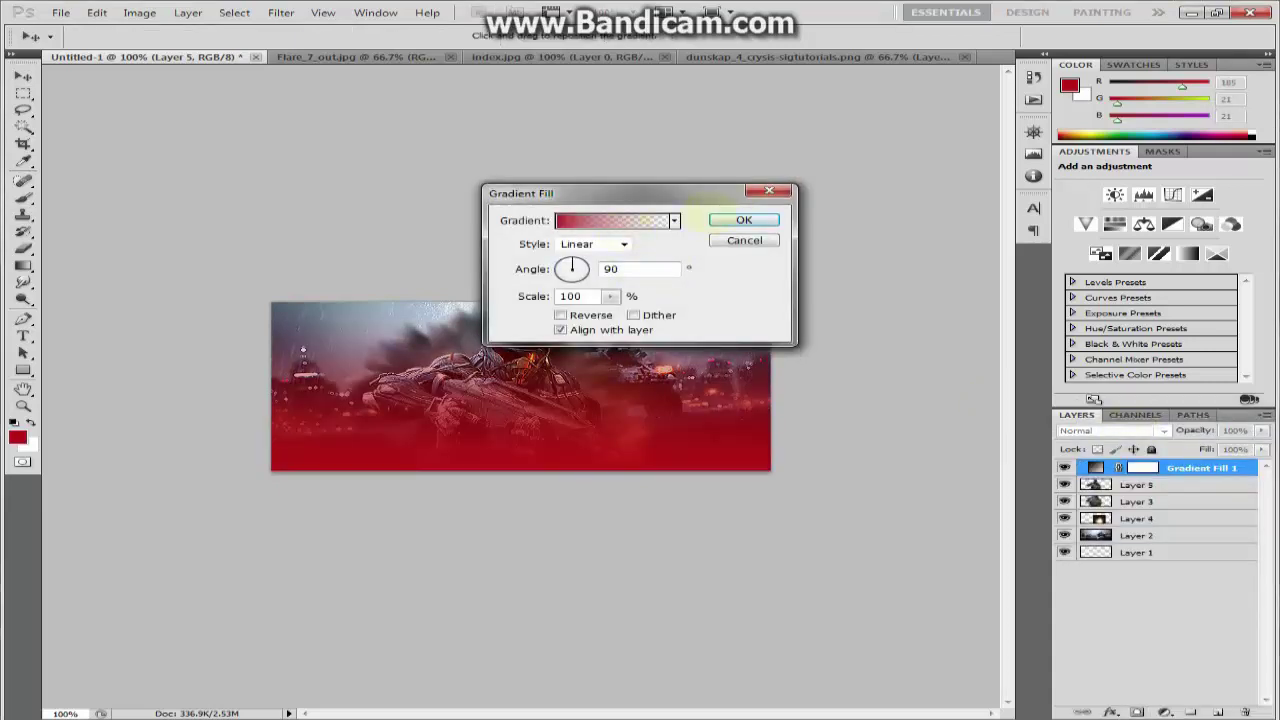
click(620, 220)
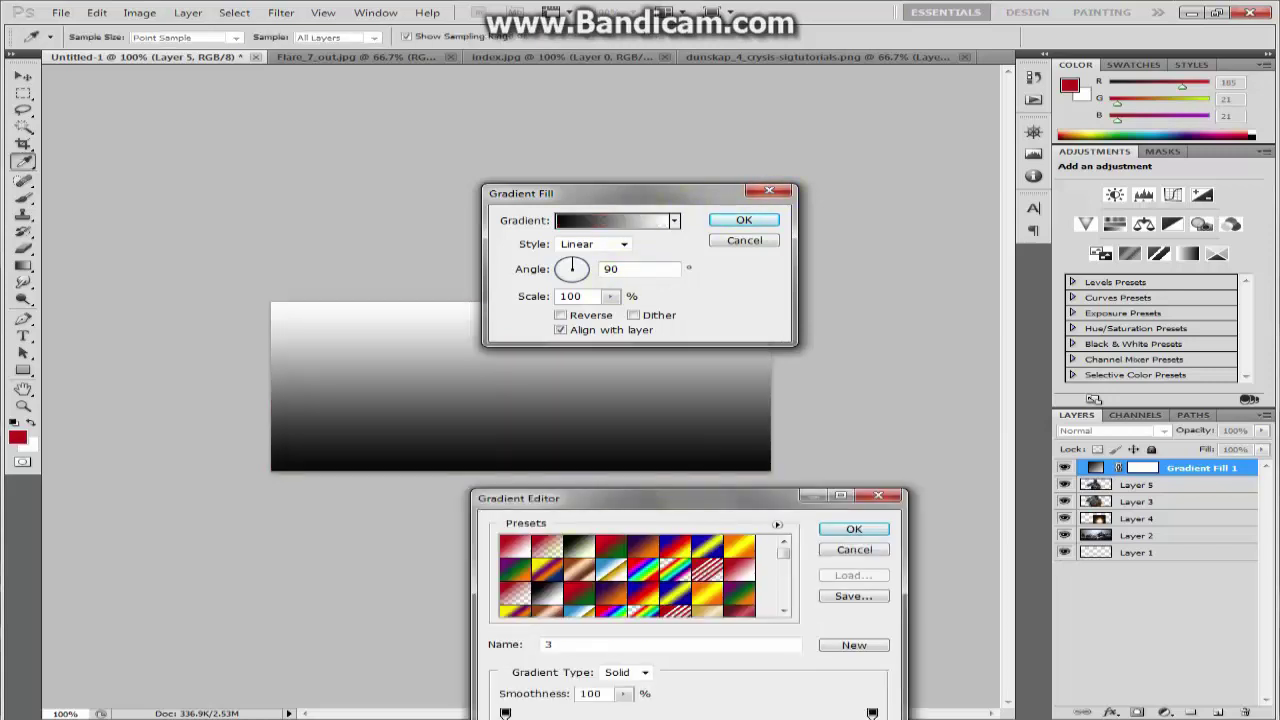
click(514, 546)
click(546, 546)
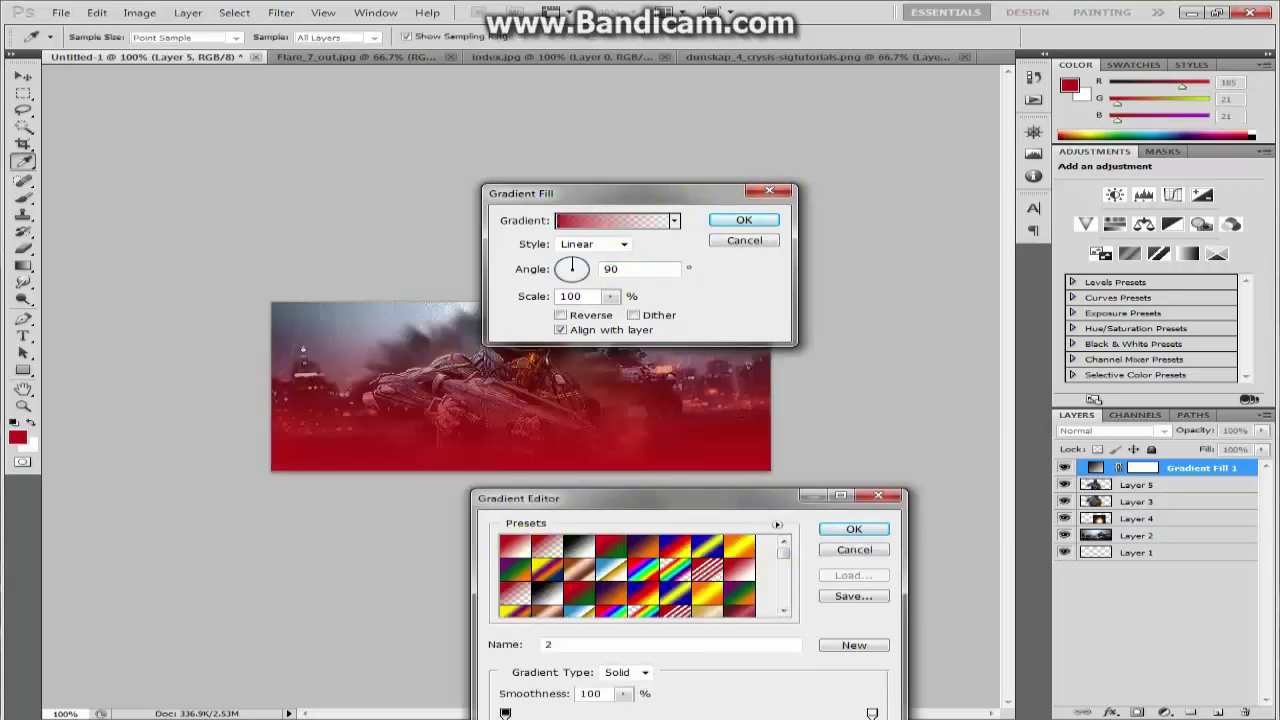
click(578, 546)
click(546, 546)
click(826, 529)
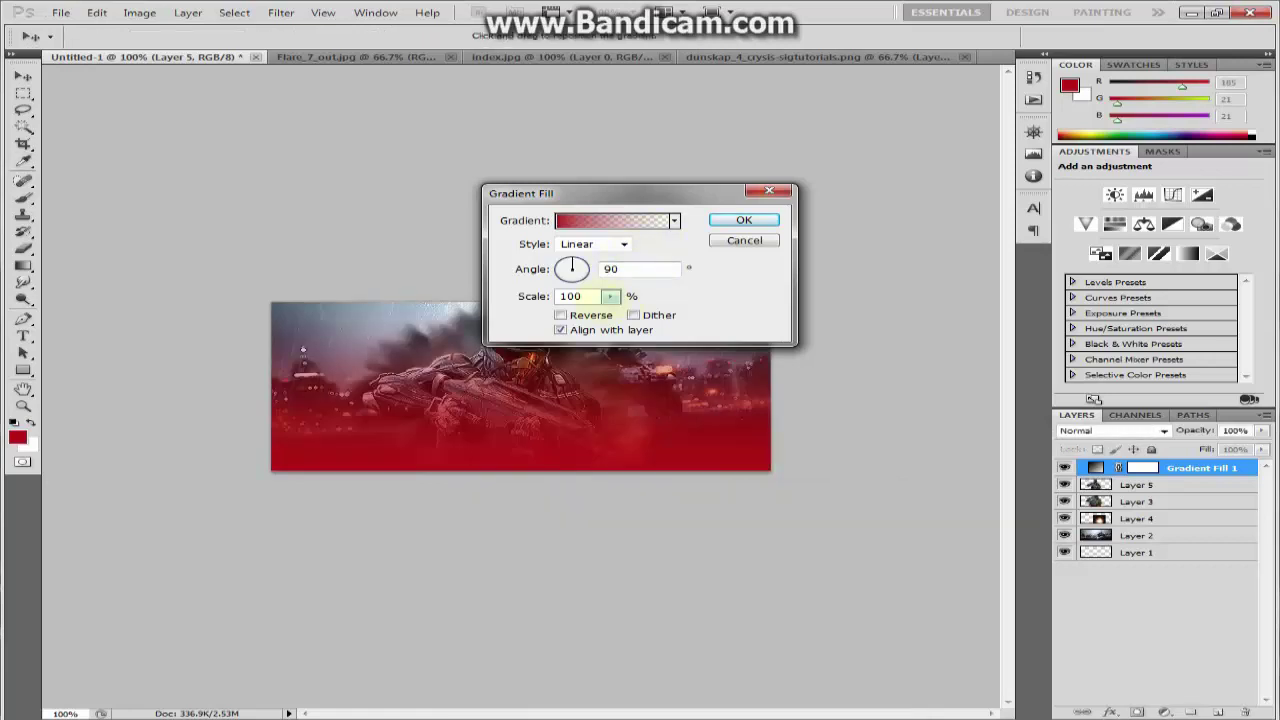
Adjust the gradient fill's scale and style, cancel it, and add a Gradient Map layer.
drag(611, 313, 577, 313)
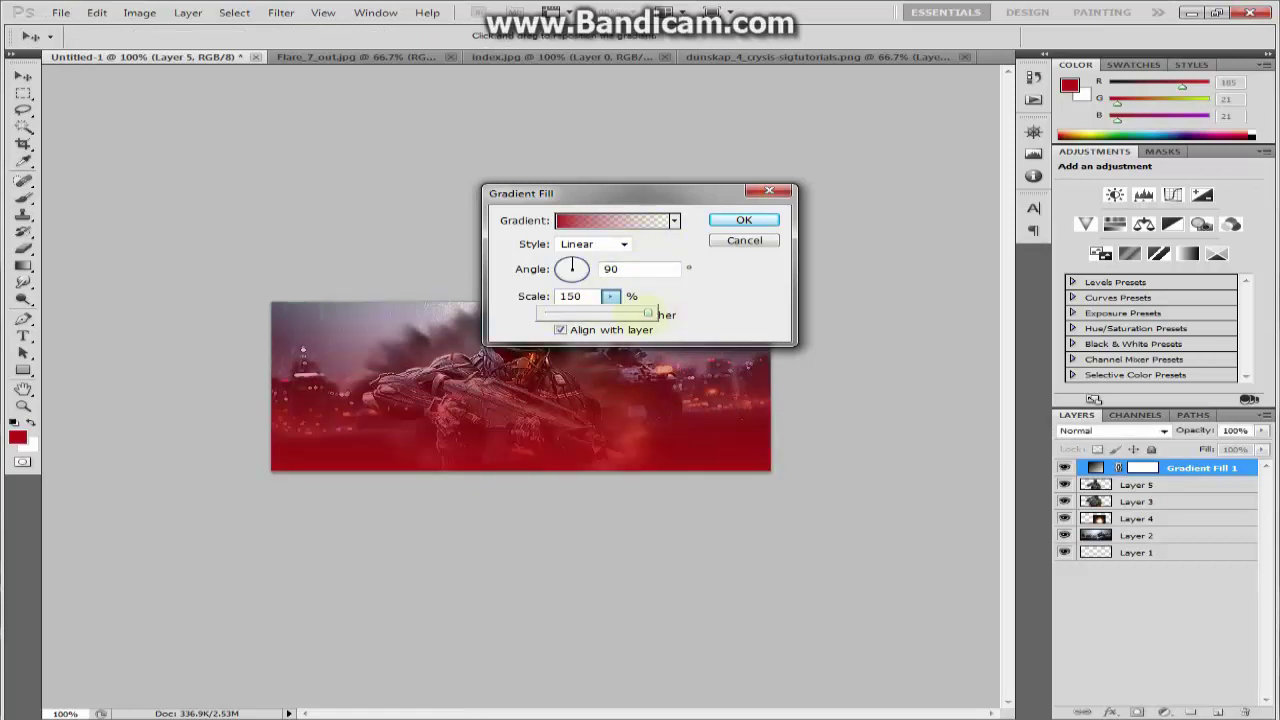
click(592, 244)
click(592, 244)
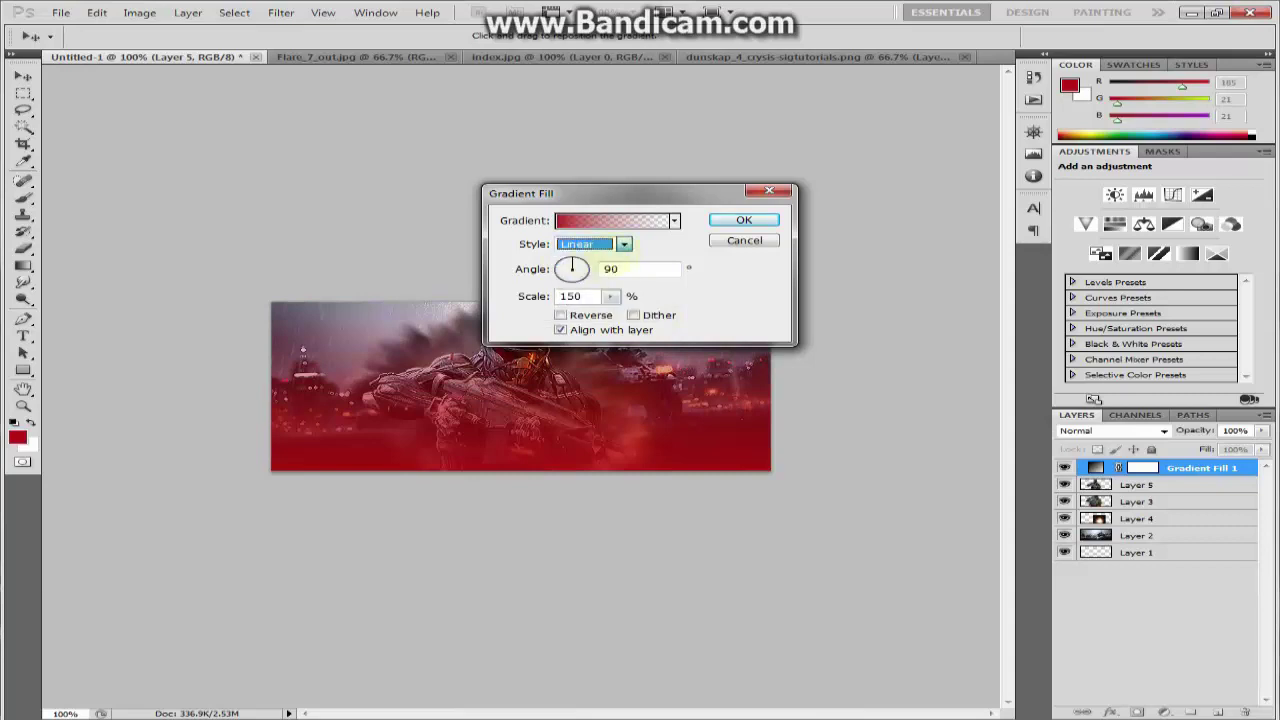
click(592, 244)
click(592, 244)
click(744, 240)
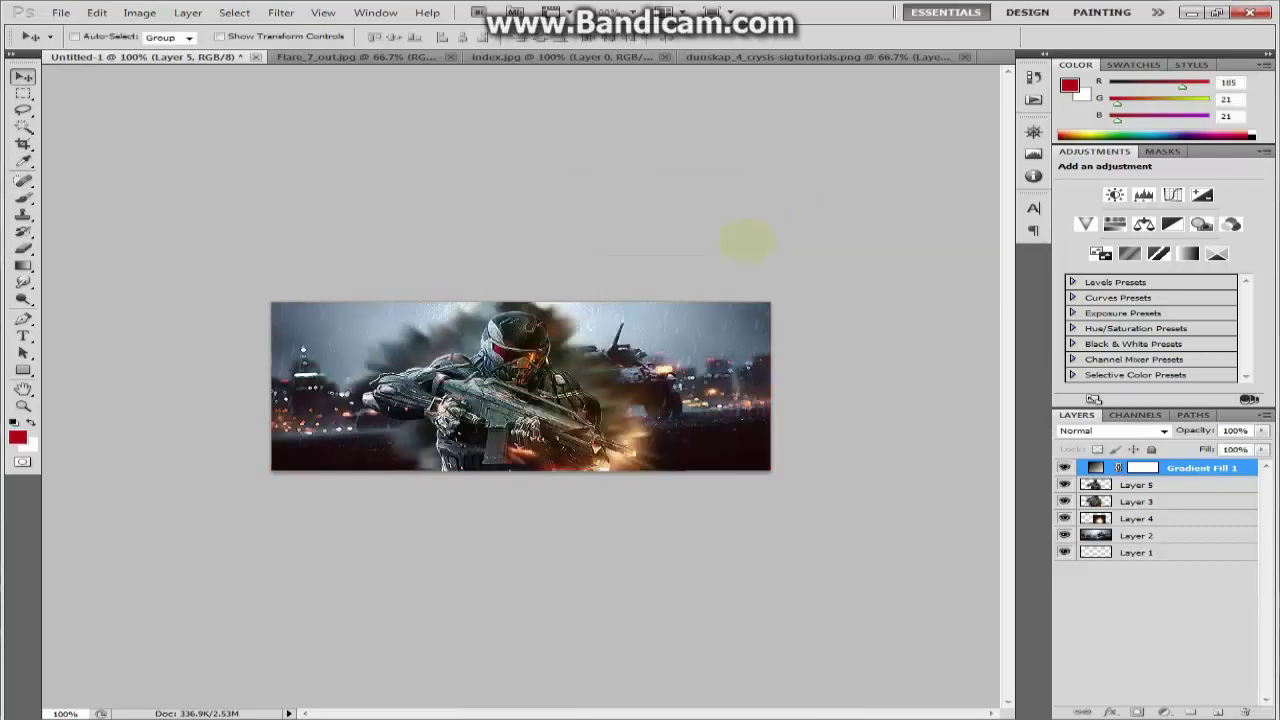
click(1164, 712)
click(1075, 680)
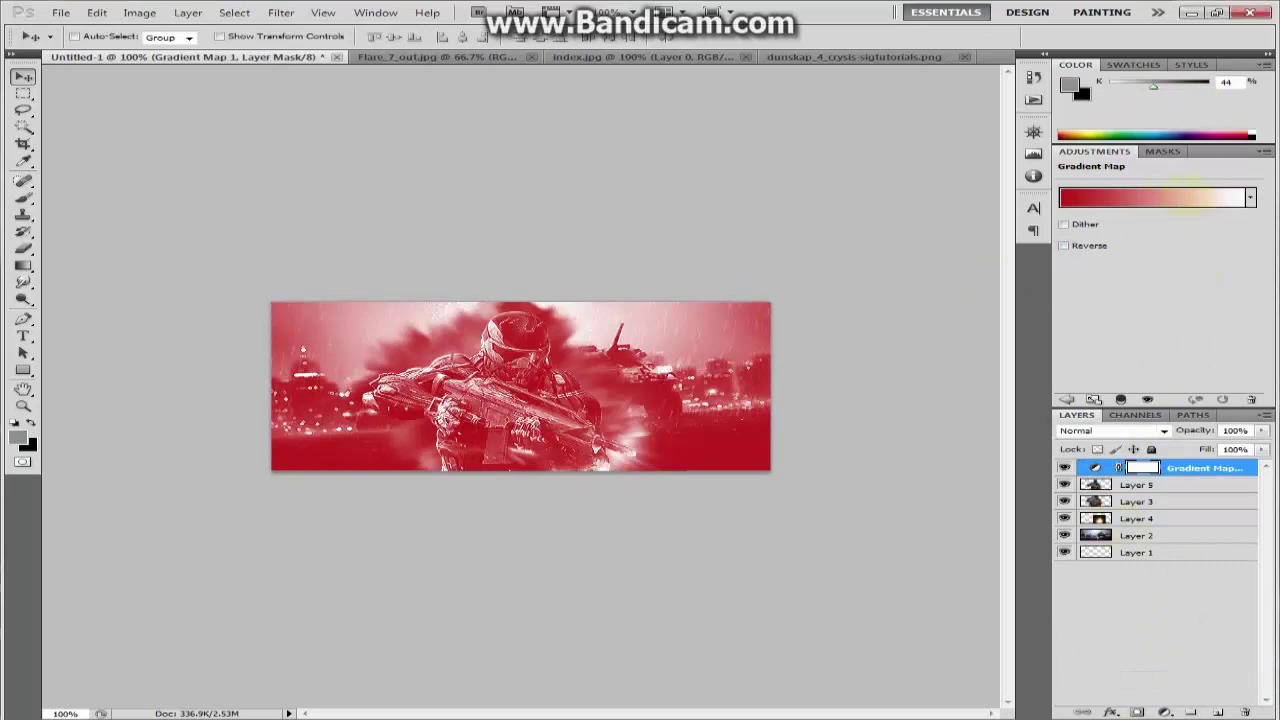
Set Gradient Map 1 to black-to-white and change its blend mode.
click(1150, 197)
click(578, 546)
click(854, 529)
click(1110, 430)
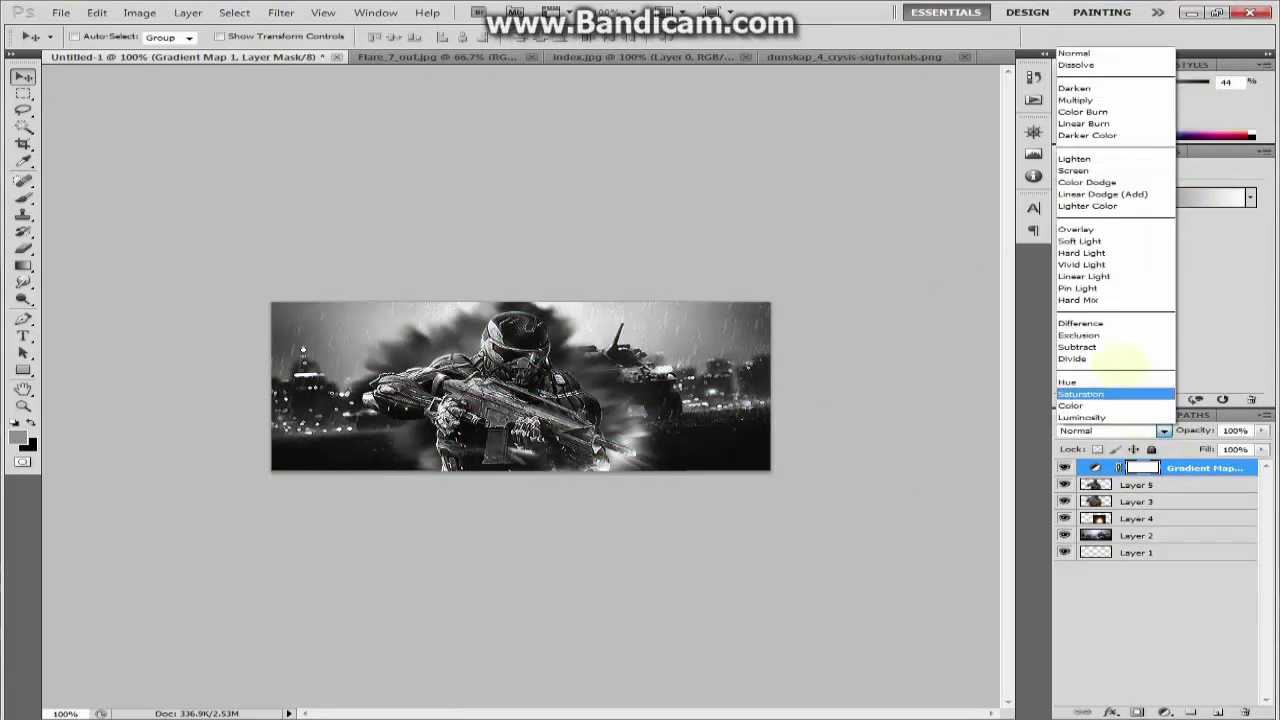
click(1100, 230)
Add Gradient Map 2 using the dark Flex CS3 gradient preset.
click(1165, 712)
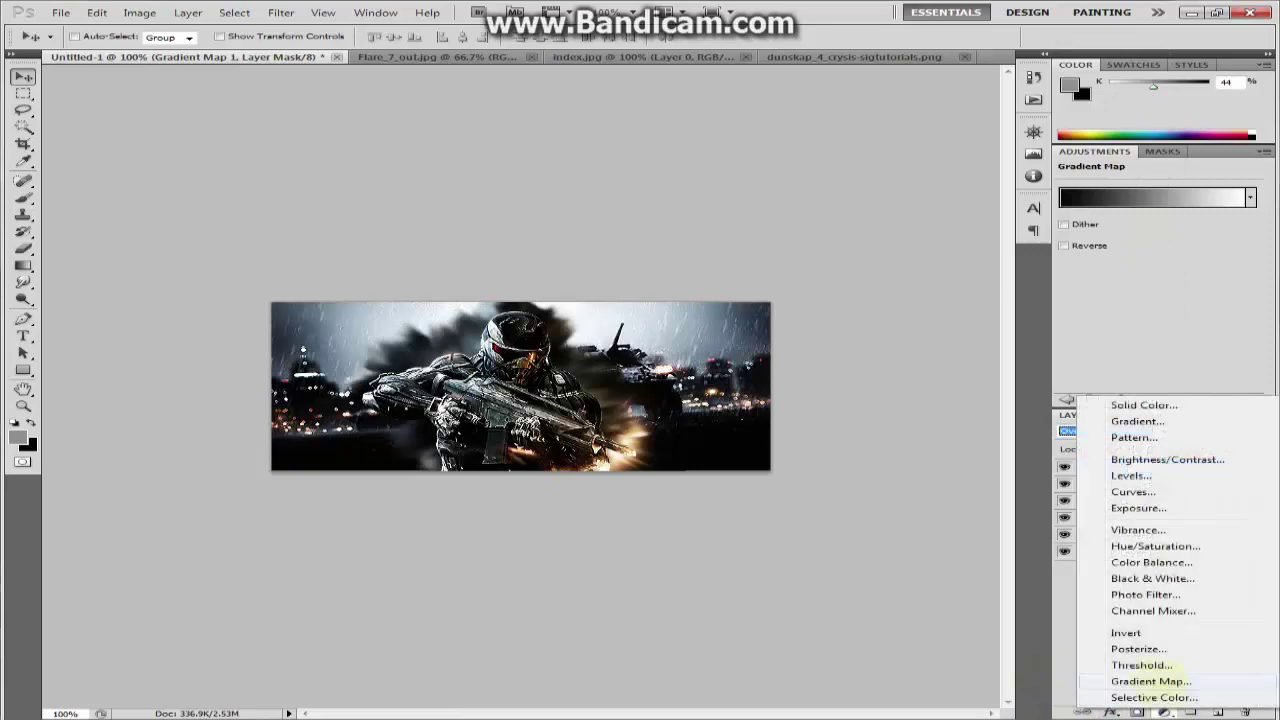
click(1080, 677)
click(1150, 197)
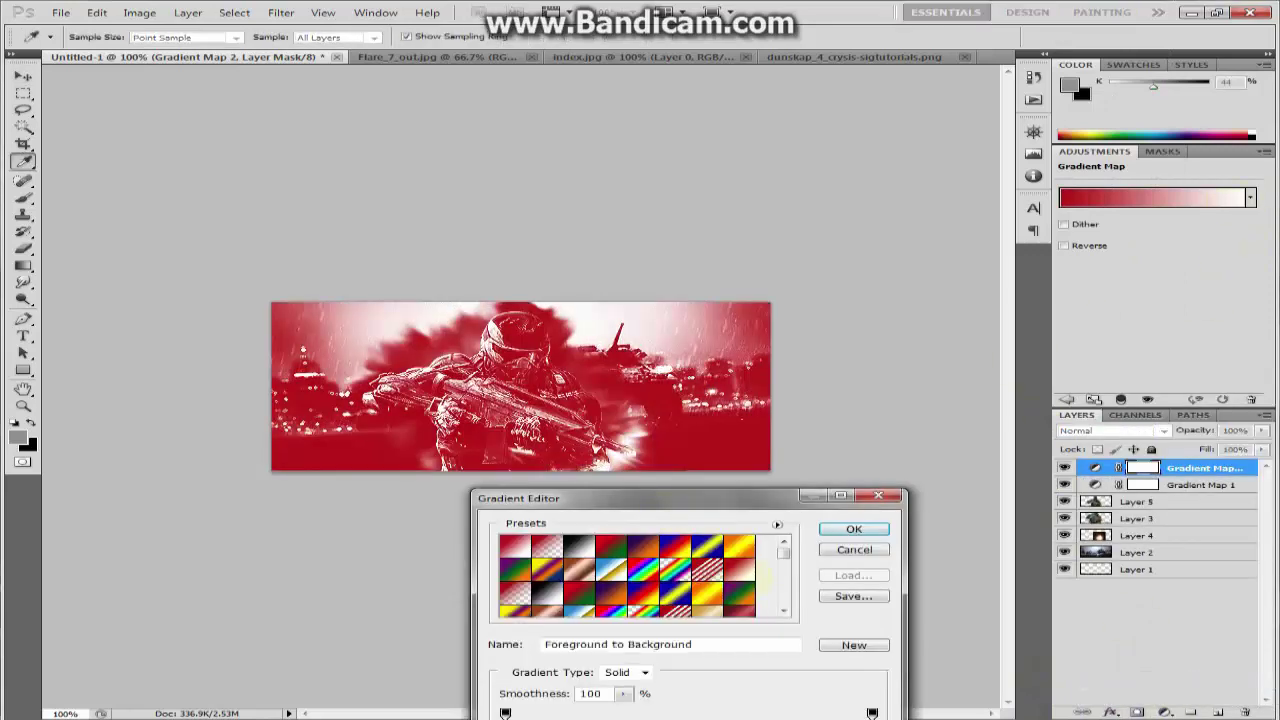
drag(783, 550, 783, 556)
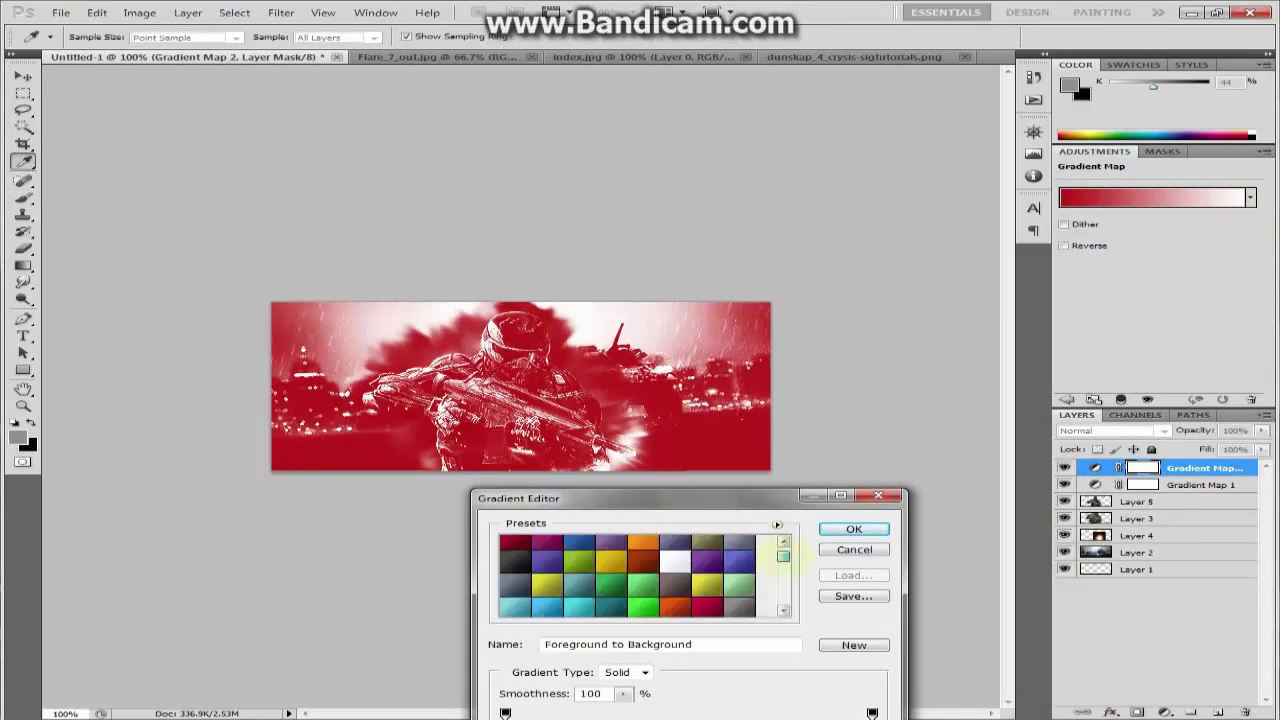
click(514, 607)
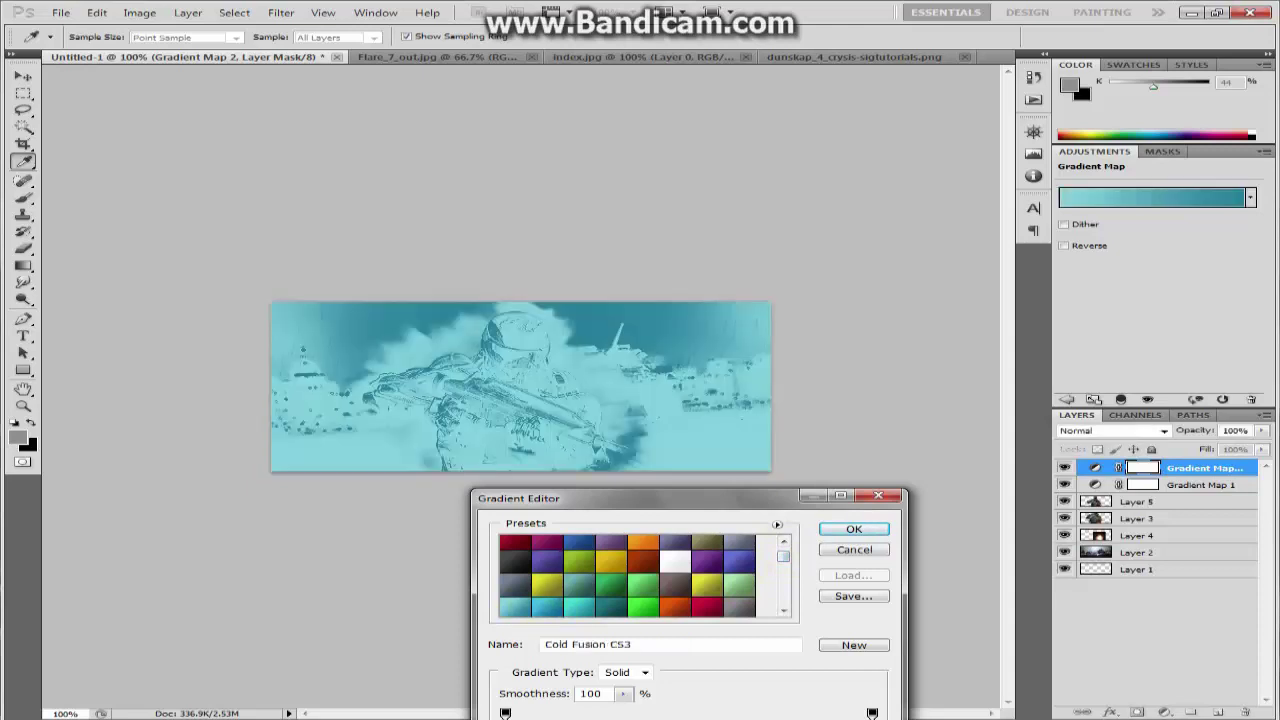
click(514, 585)
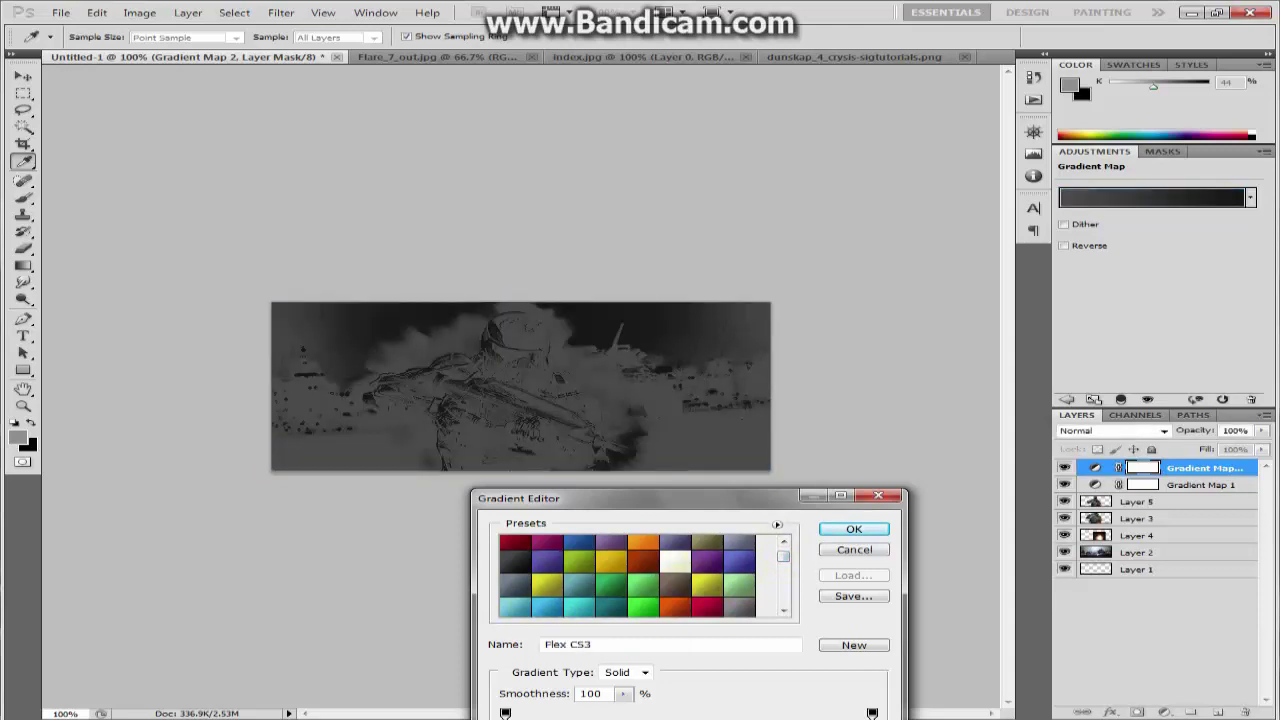
key(Return)
Lower Gradient Map 2's opacity to 16%.
key(v)
click(1262, 430)
drag(1255, 445, 1177, 445)
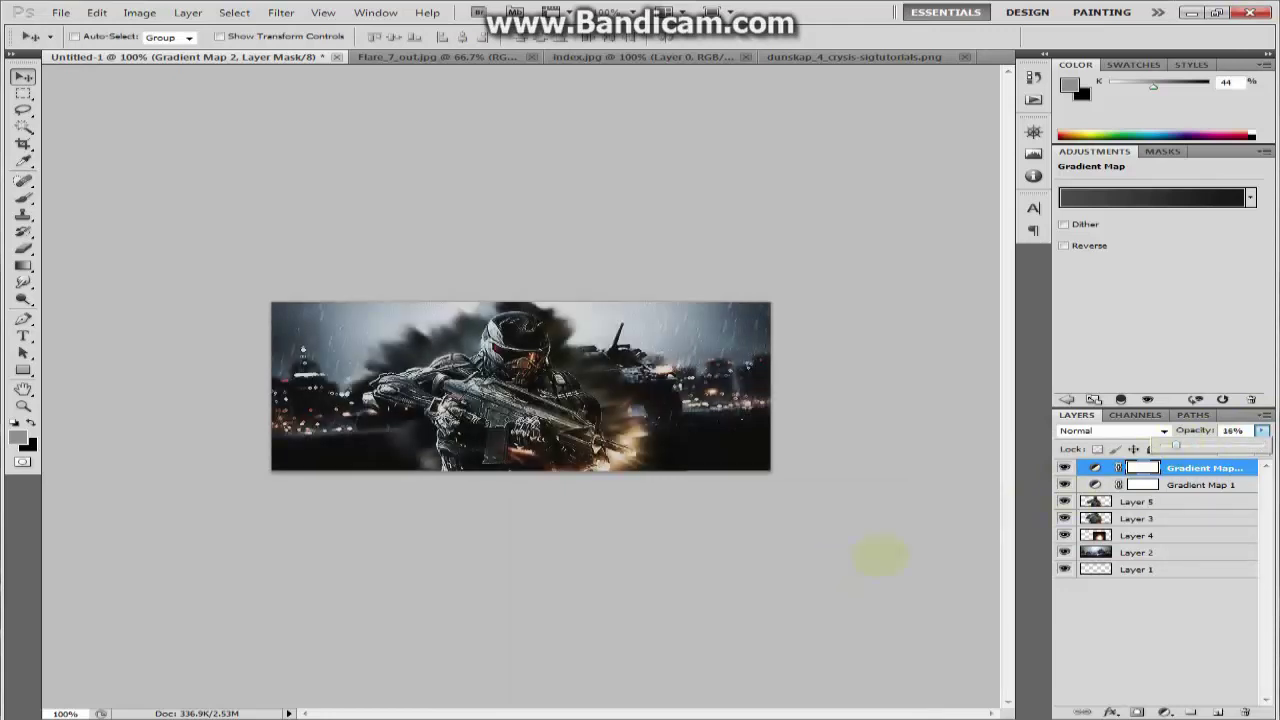
Add Gradient Map 3 with a dark navy-to-blue gradient from a newly loaded preset set.
click(1110, 712)
click(1164, 712)
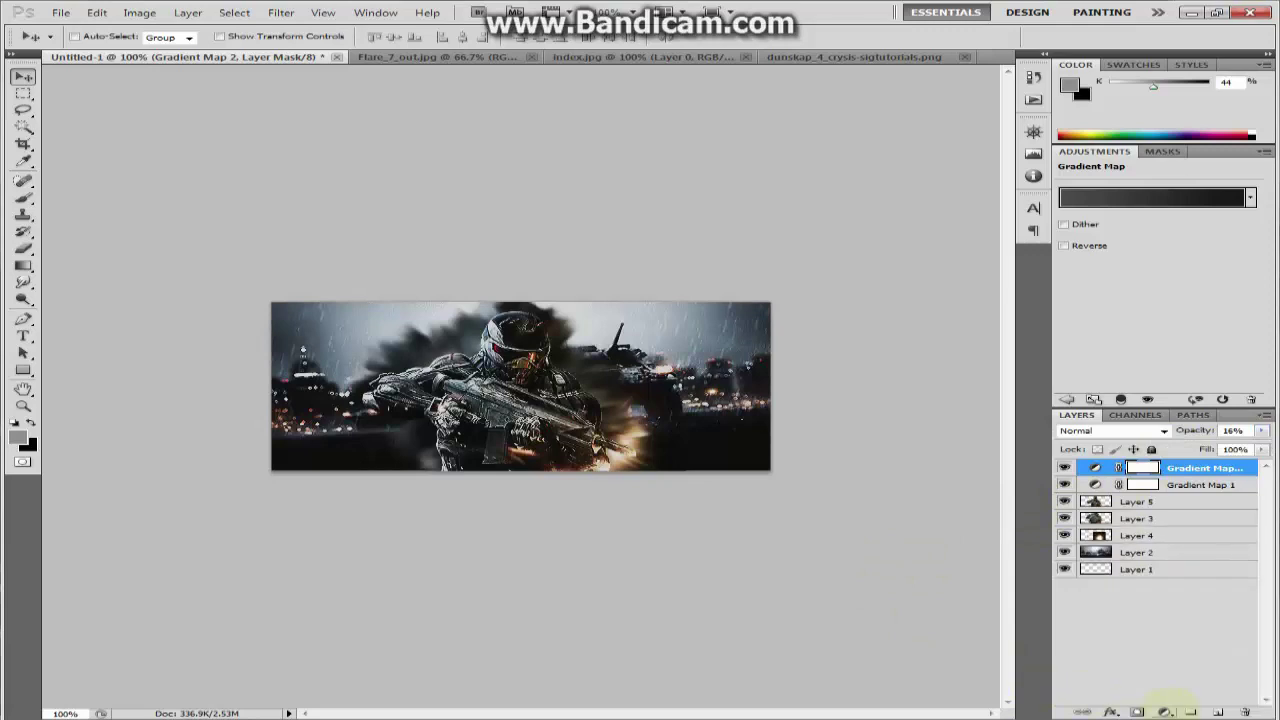
click(1164, 712)
click(1150, 680)
click(1150, 197)
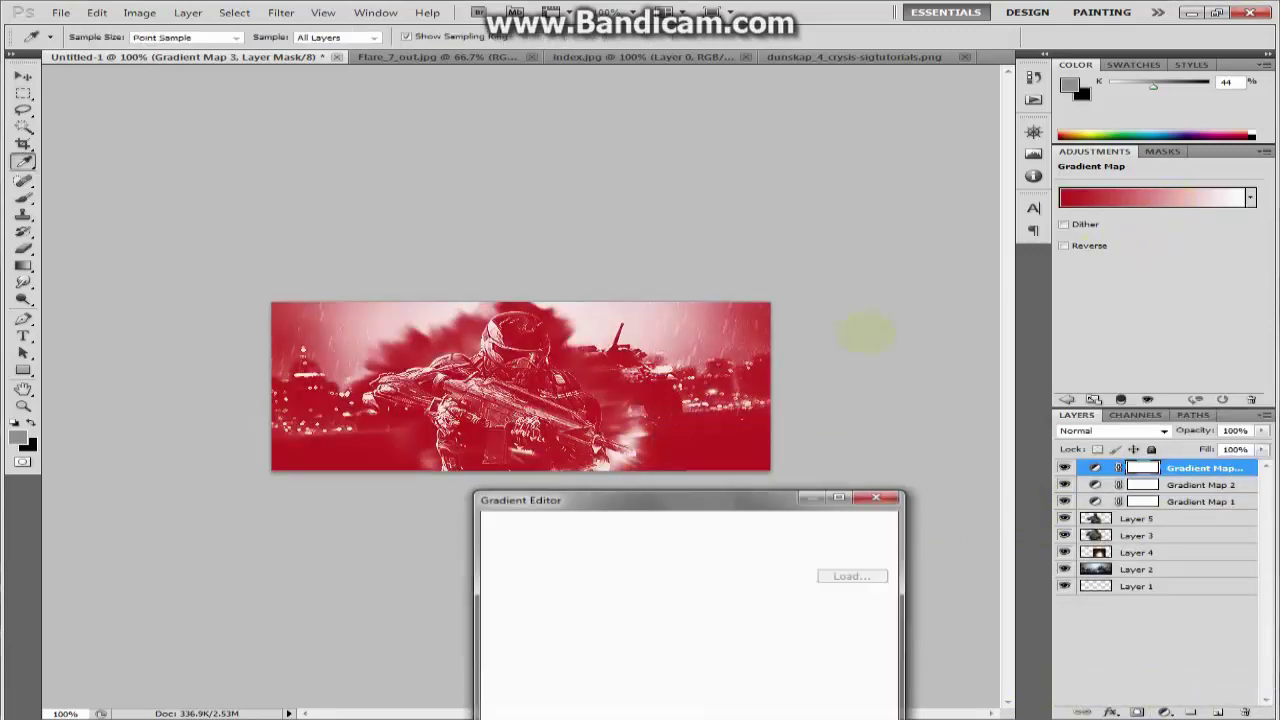
click(739, 546)
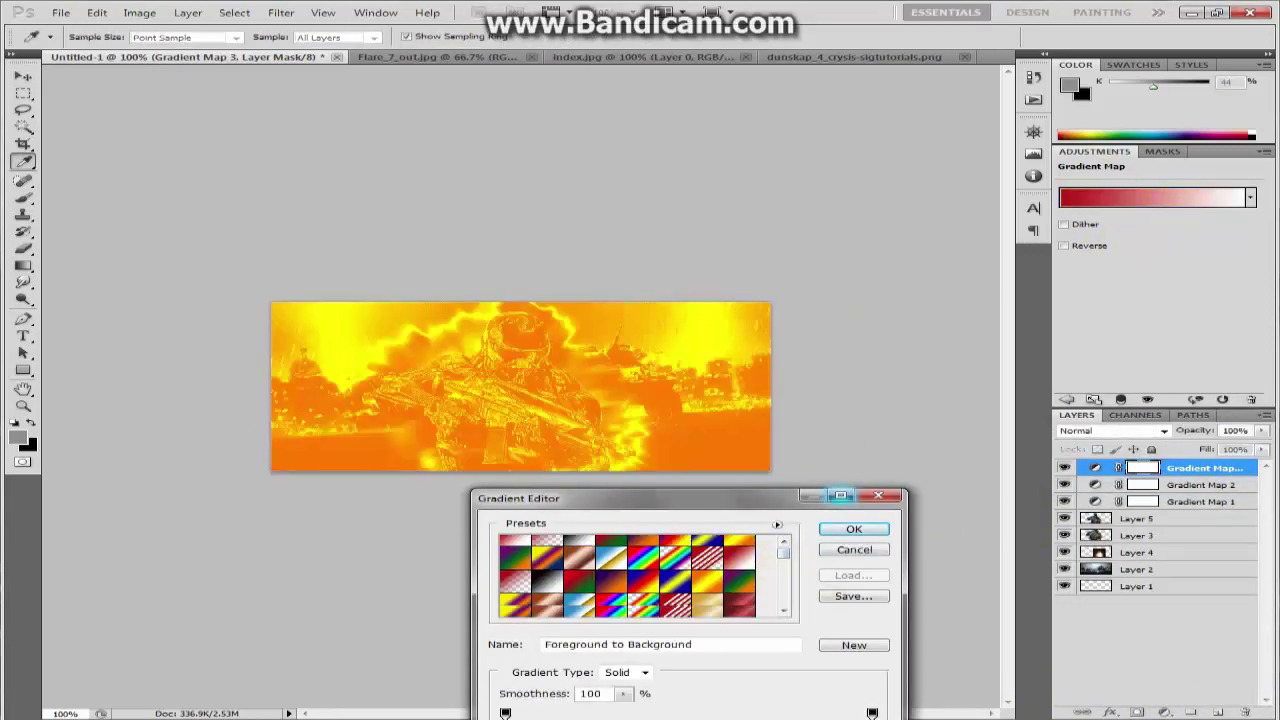
click(515, 543)
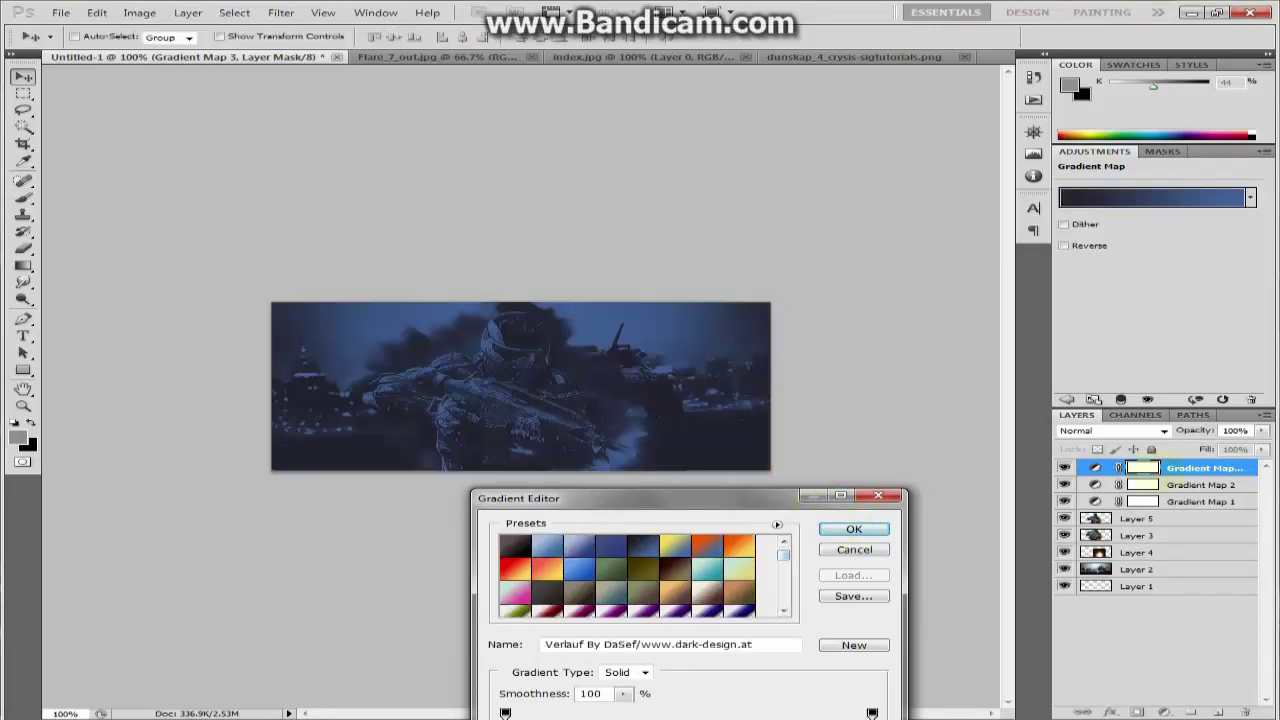
Lower Gradient Map 3's opacity to 36%.
click(1261, 430)
drag(1258, 446, 1197, 446)
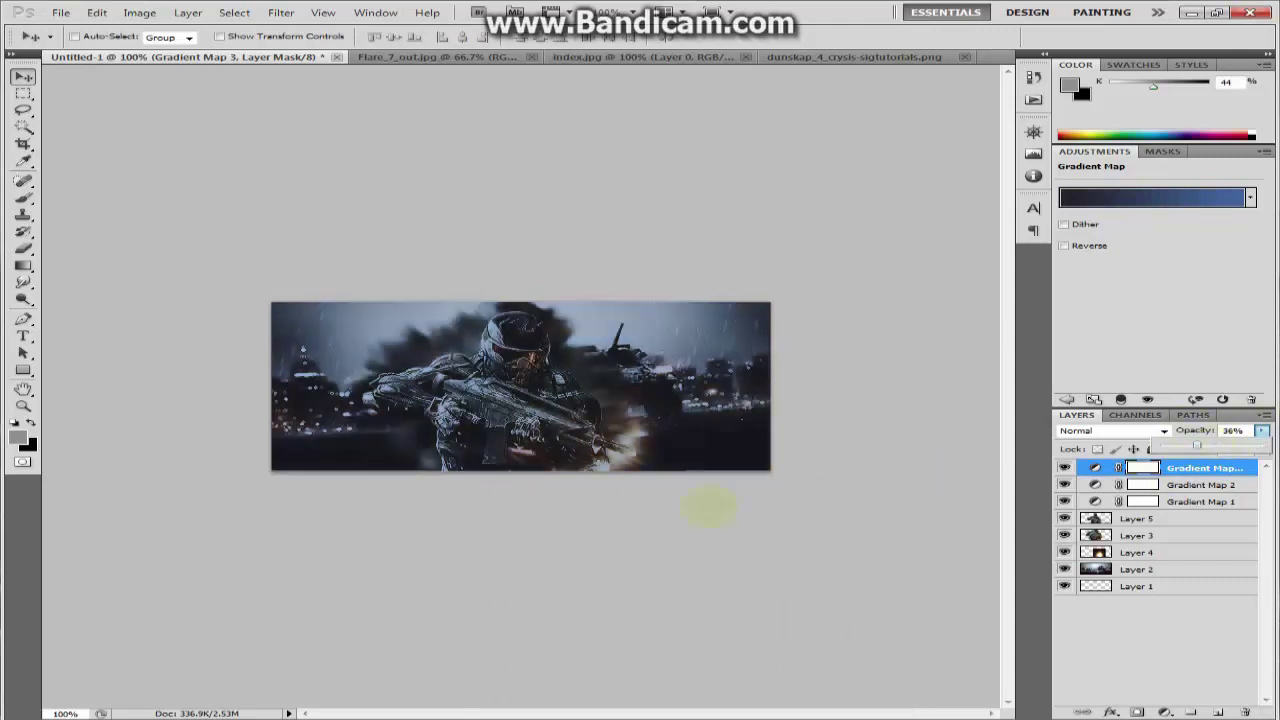
click(475, 547)
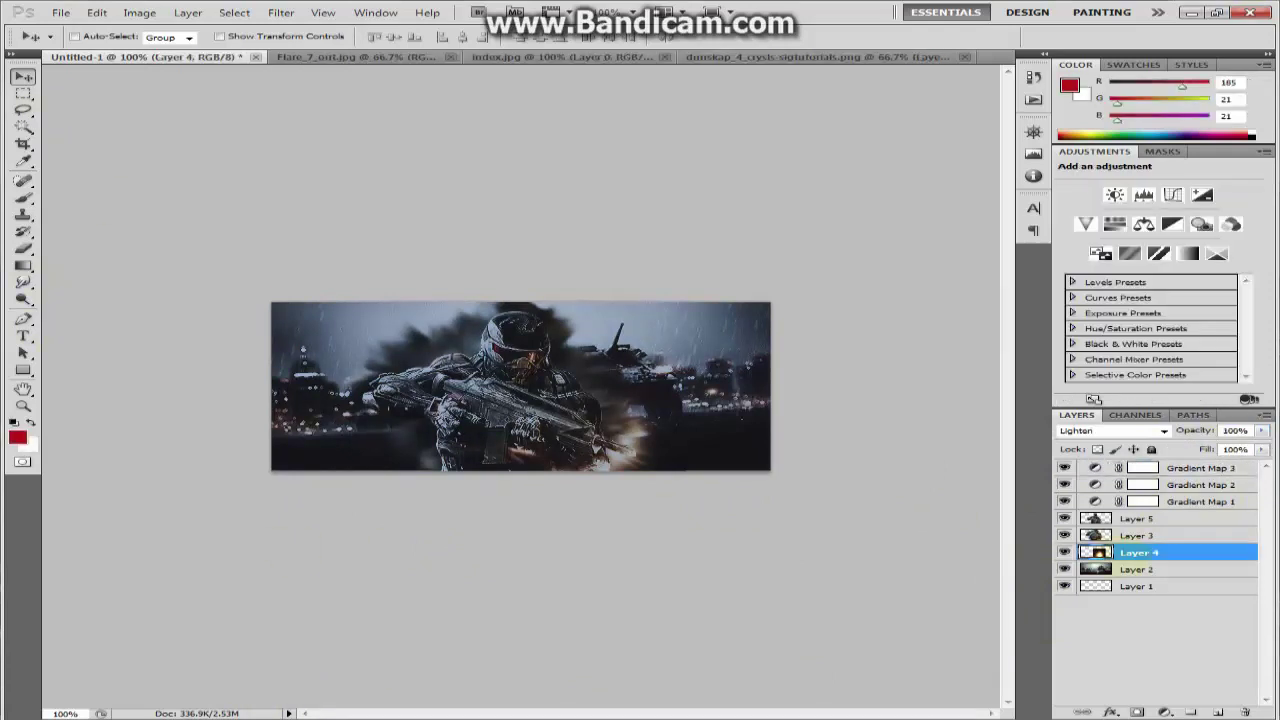
Duplicate Layer 4 and reapply the last filter to strengthen the orange flare glow.
key(ctrl+j)
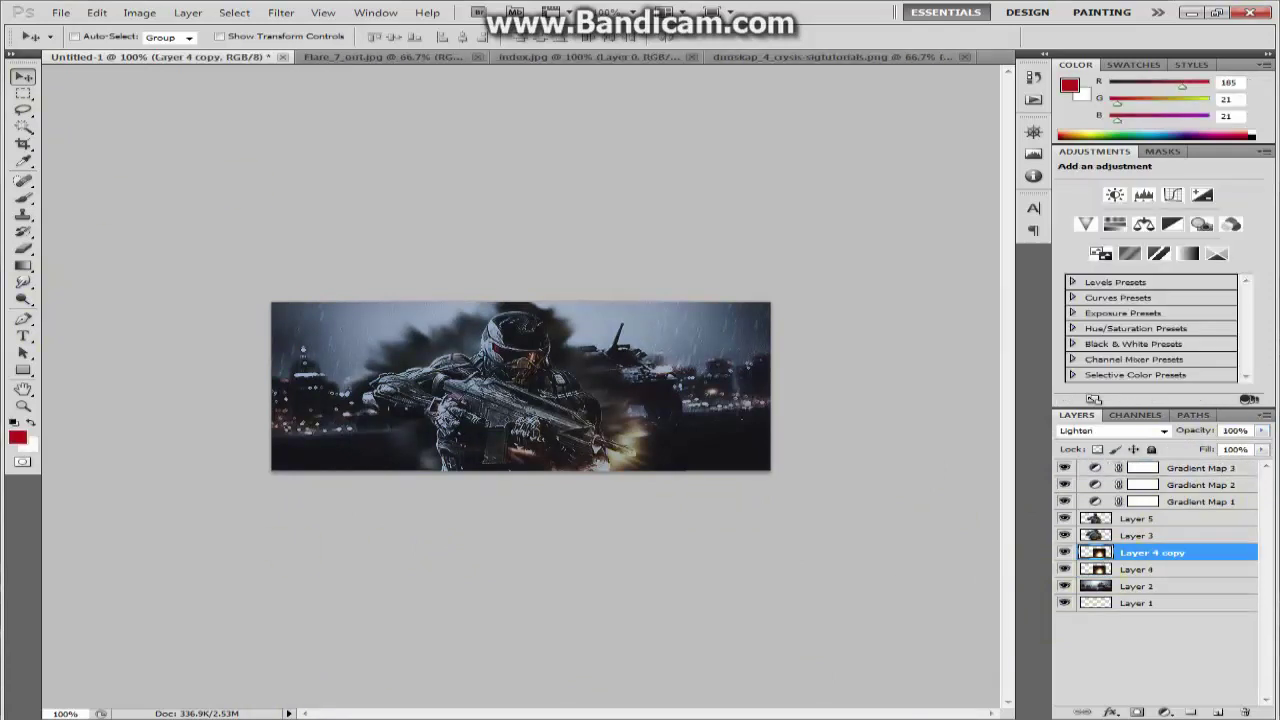
key(ctrl+f)
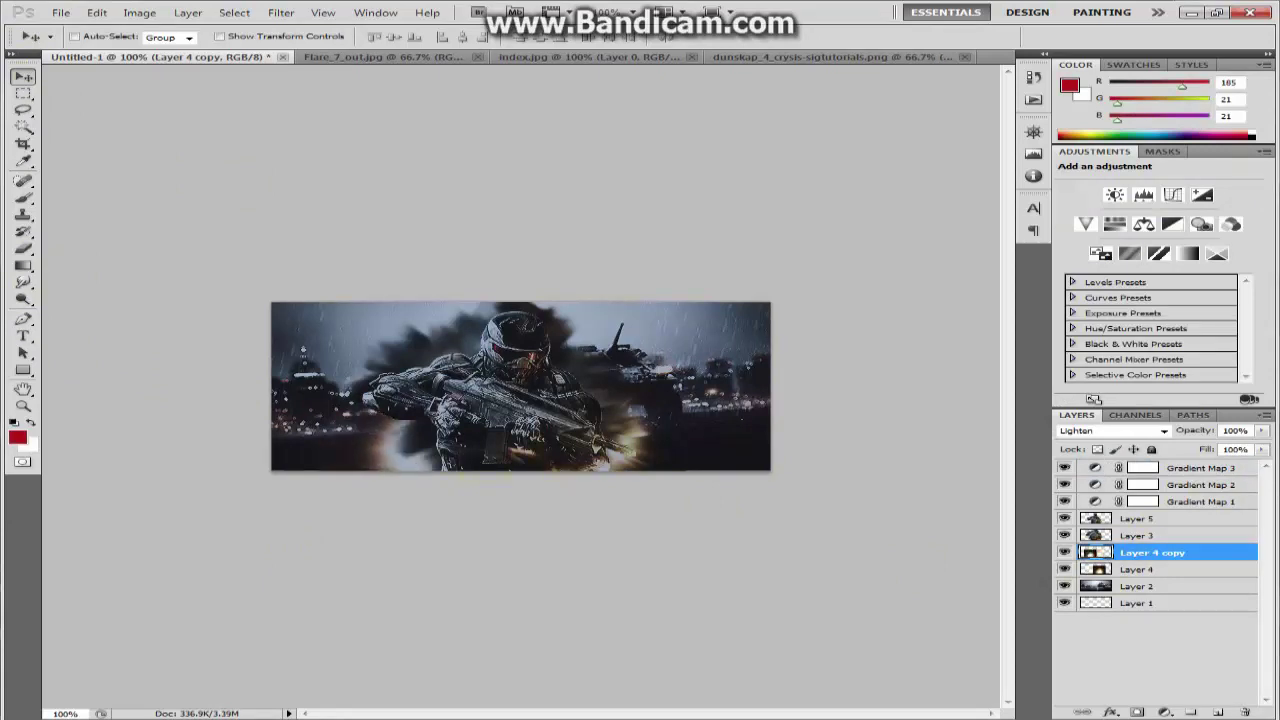
Create a white dash text layer in the ETH font at the banner's lower right.
click(24, 336)
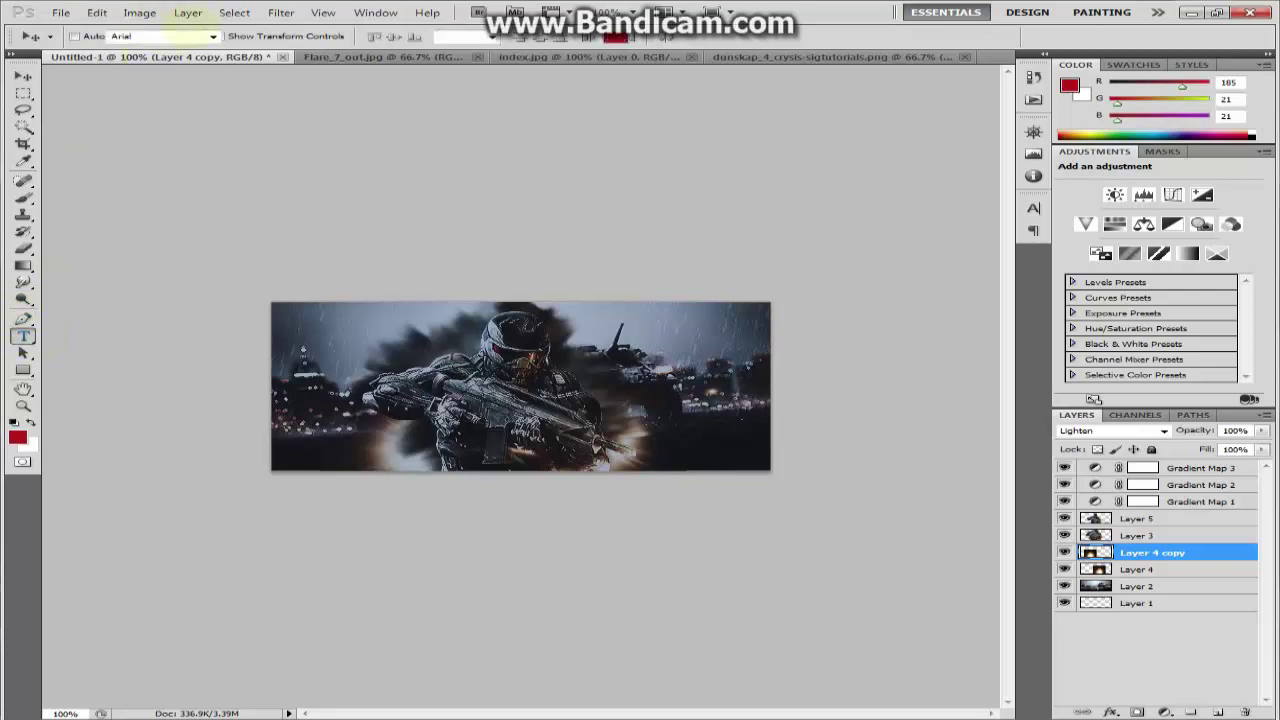
click(211, 36)
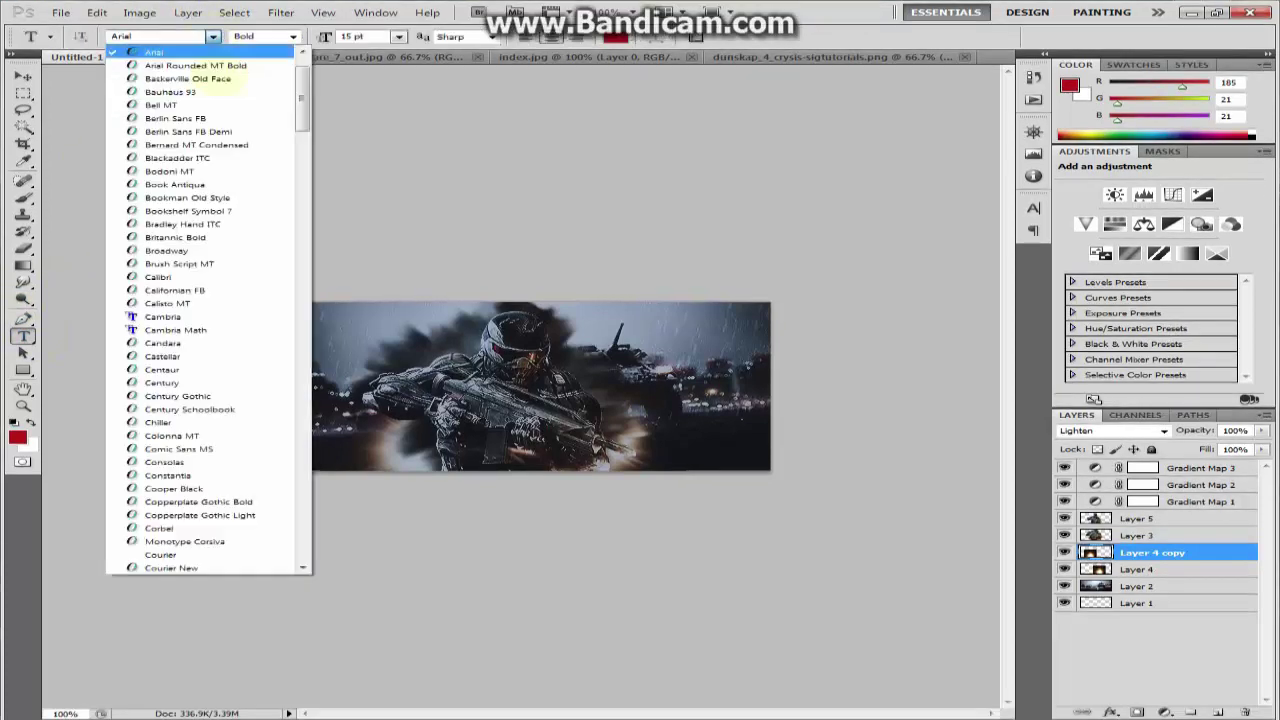
drag(301, 82, 301, 140)
scroll(290, 140, down, 2)
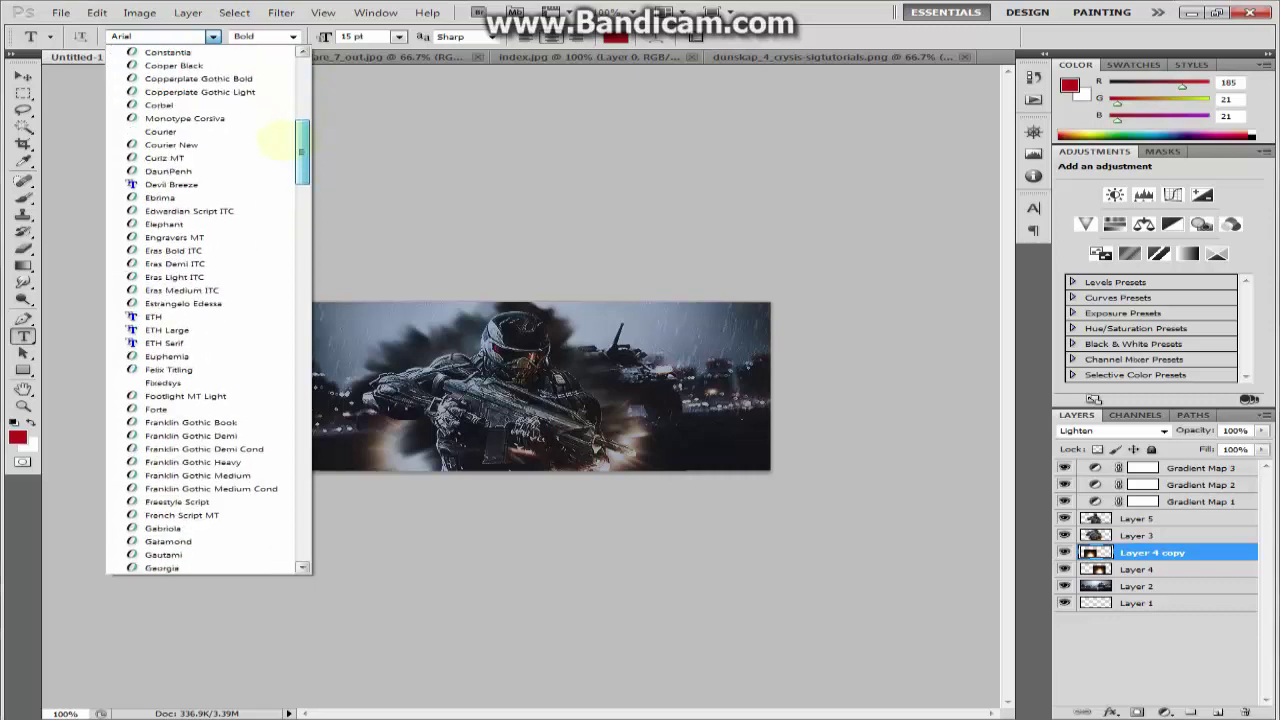
click(165, 318)
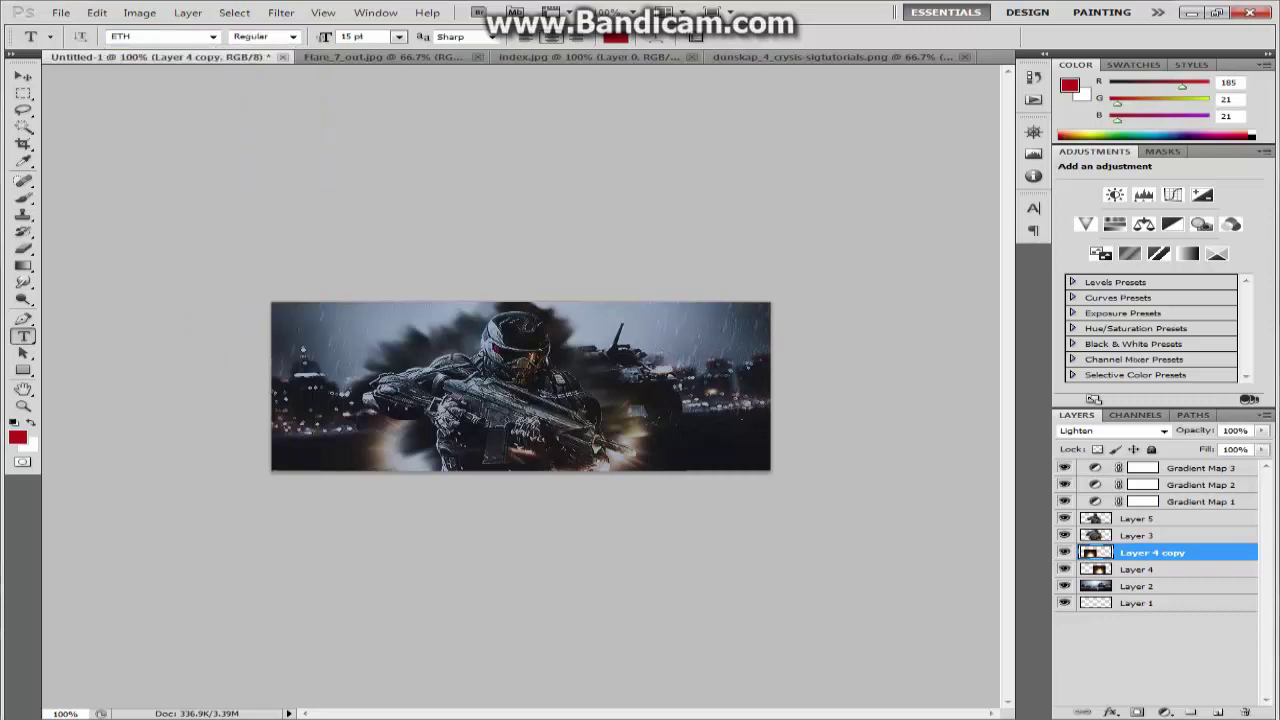
click(650, 425)
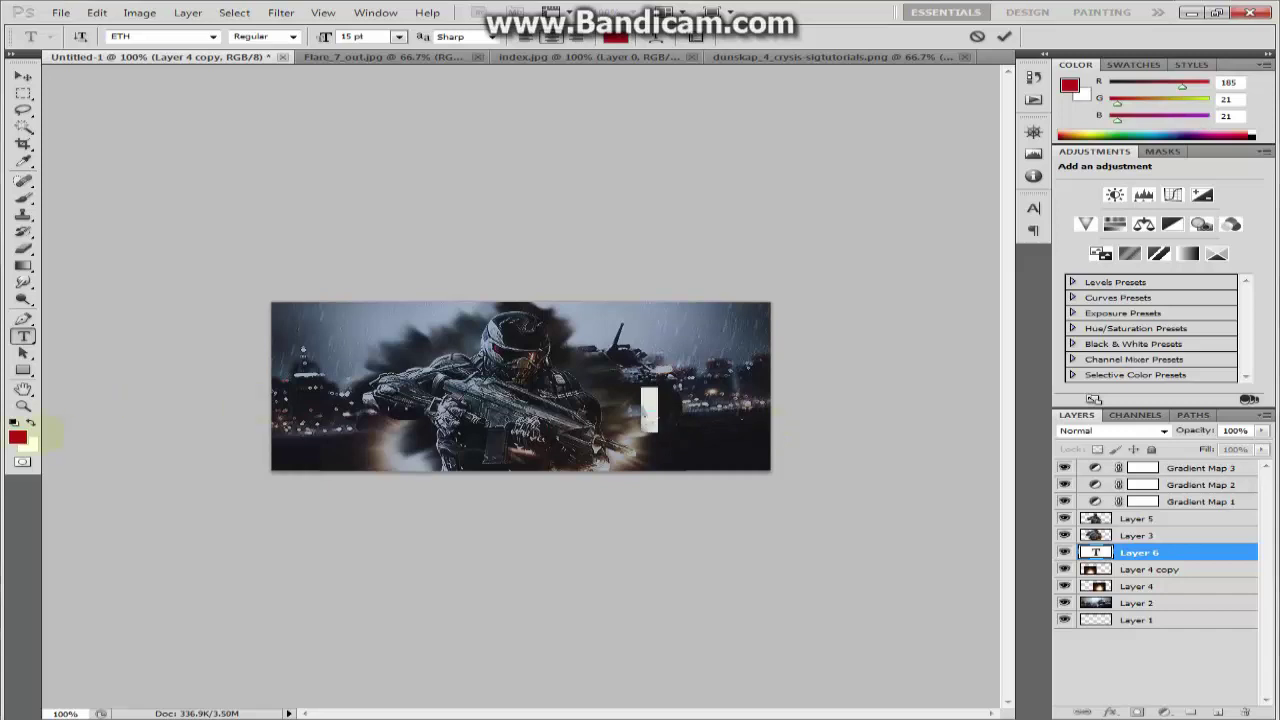
click(17, 437)
key(Return)
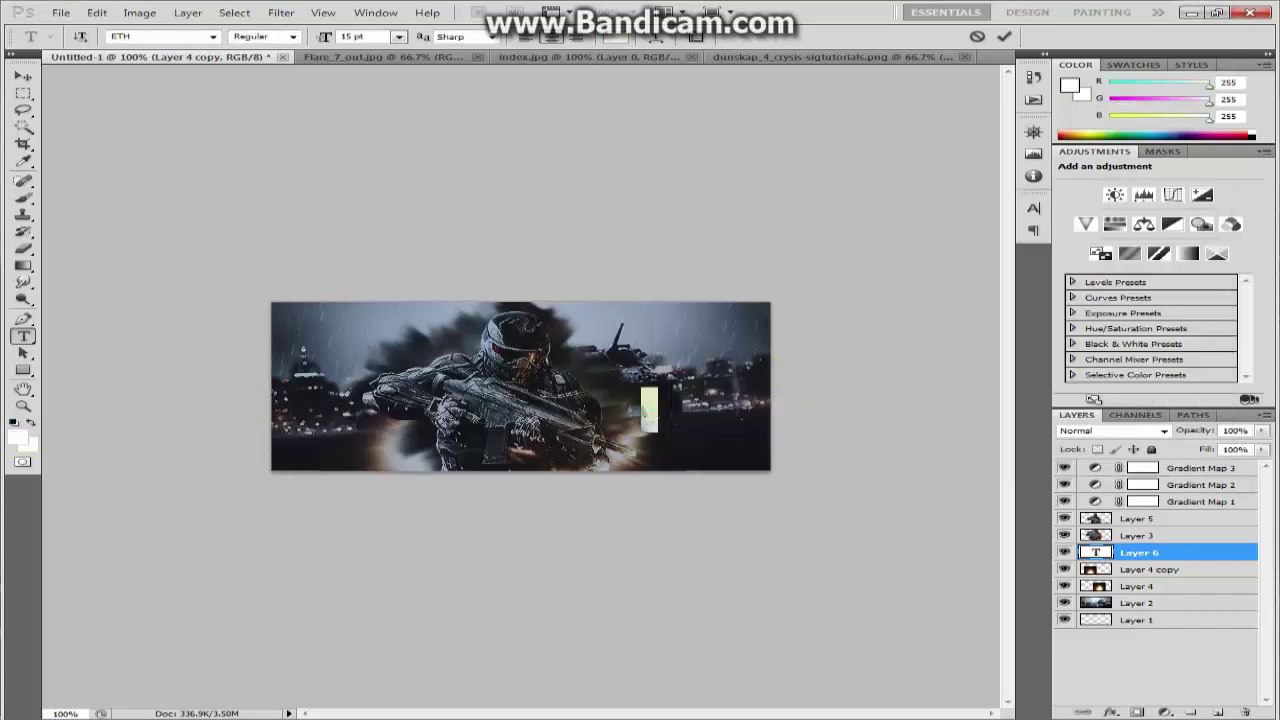
key(v)
Stretch the dash into a wide horizontal line and bring its layer to the top.
key(ctrl+t)
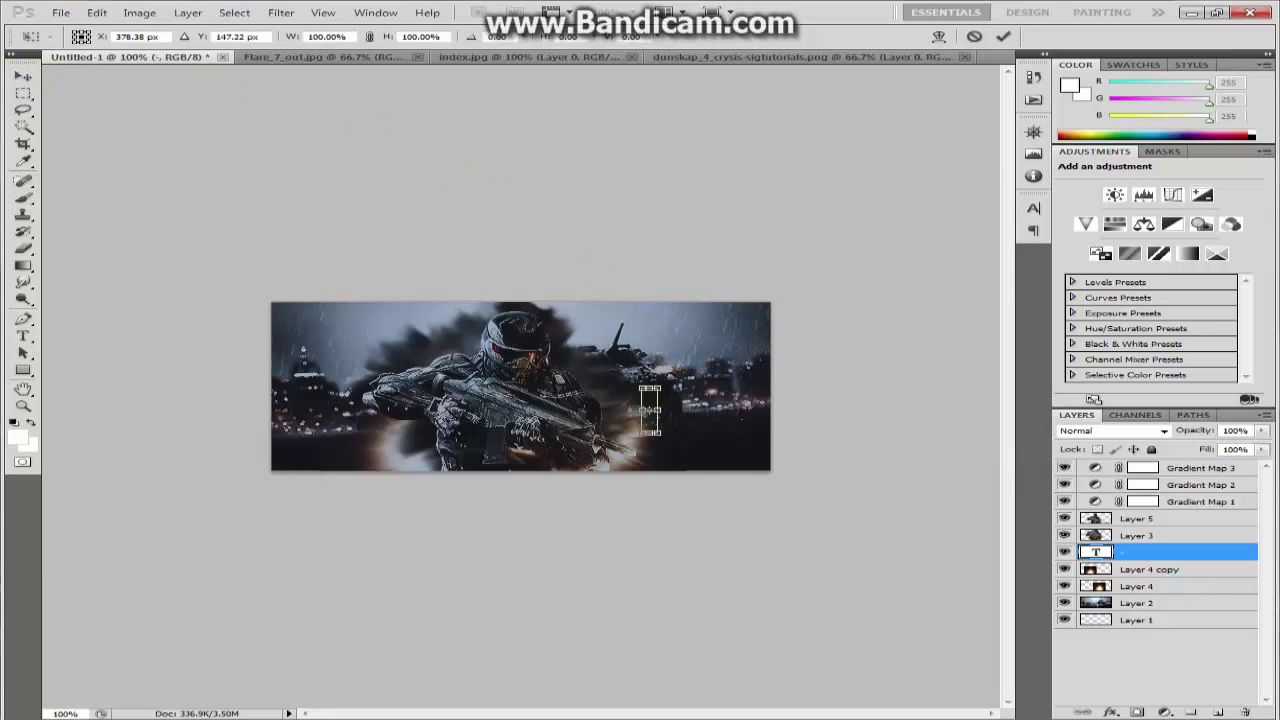
drag(660, 409, 759, 409)
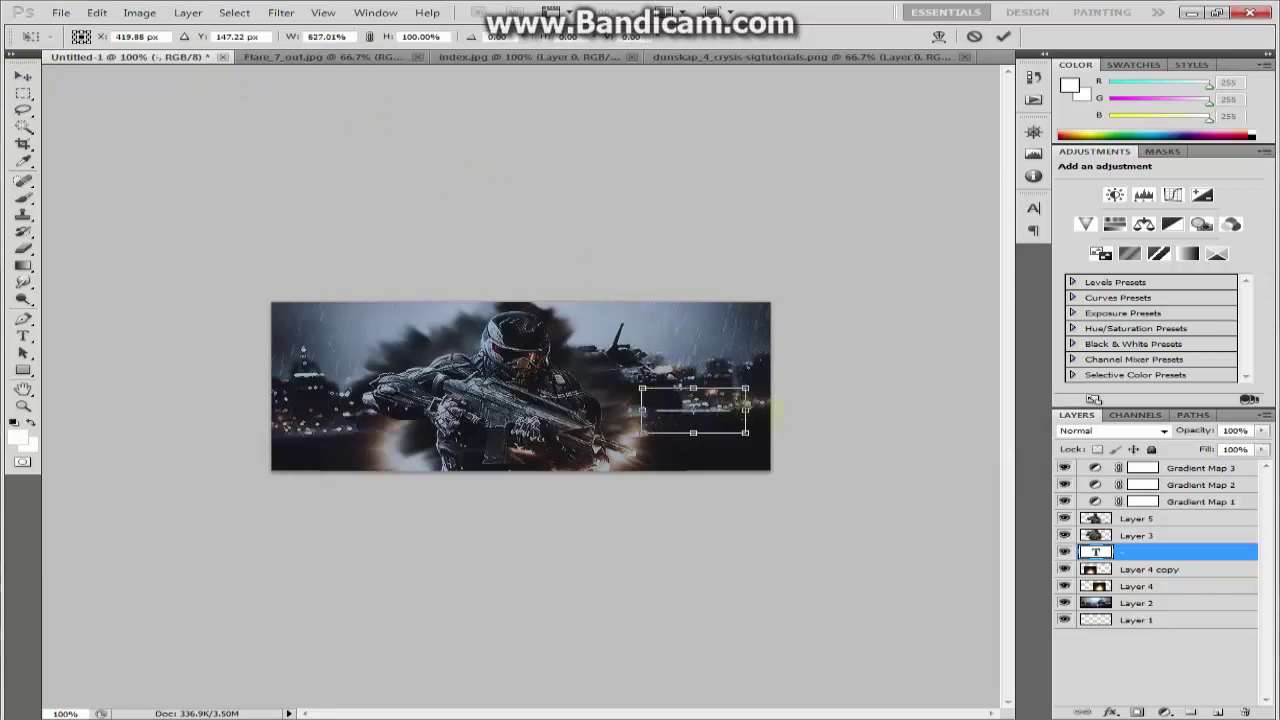
drag(641, 409, 603, 409)
key(Return)
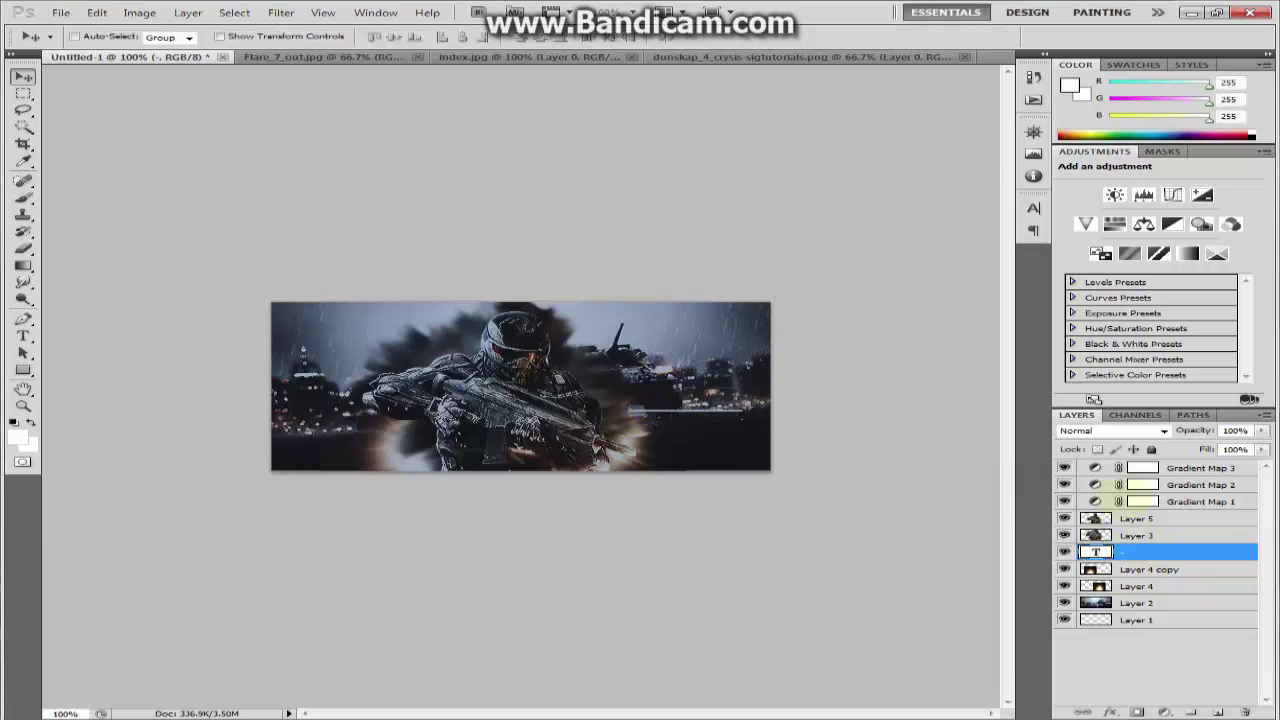
key(ctrl+shift+bracketright)
Shift the white line slightly, then duplicate it and nudge the copy just below.
drag(685, 410, 695, 426)
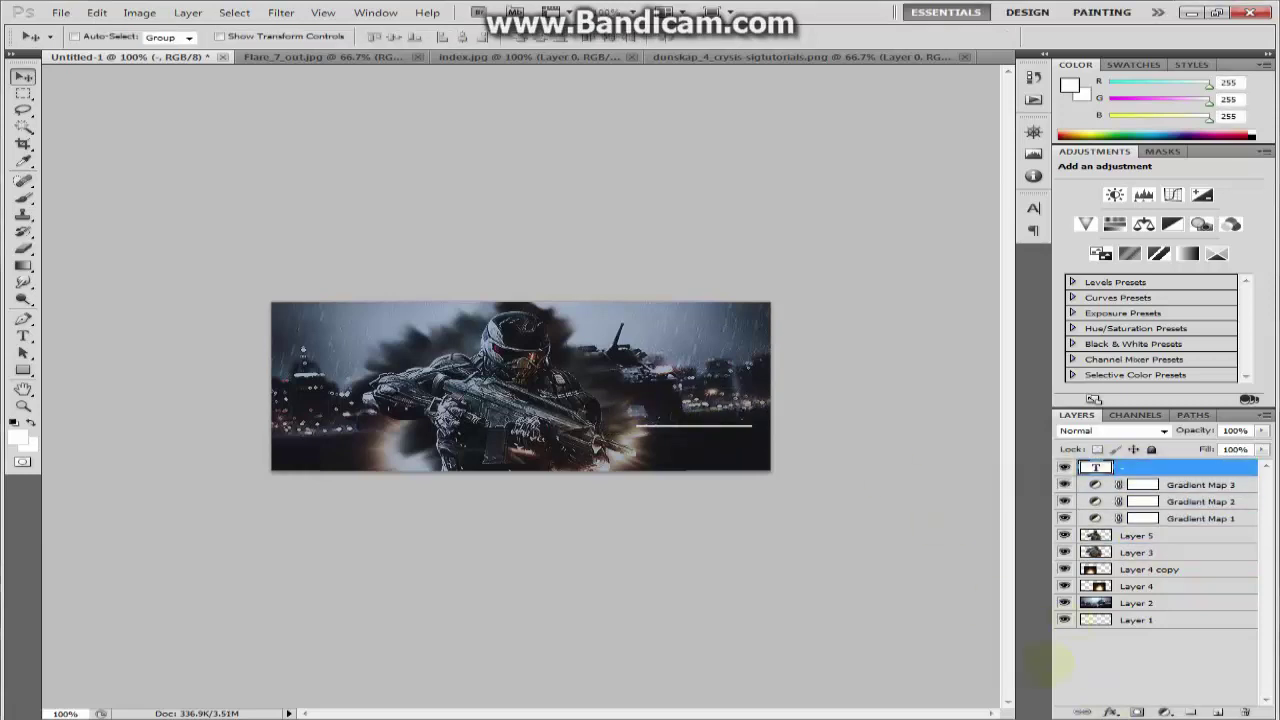
key(ctrl+j)
key(Down)
key(Down)
key(Down)
key(Down)
key(Down)
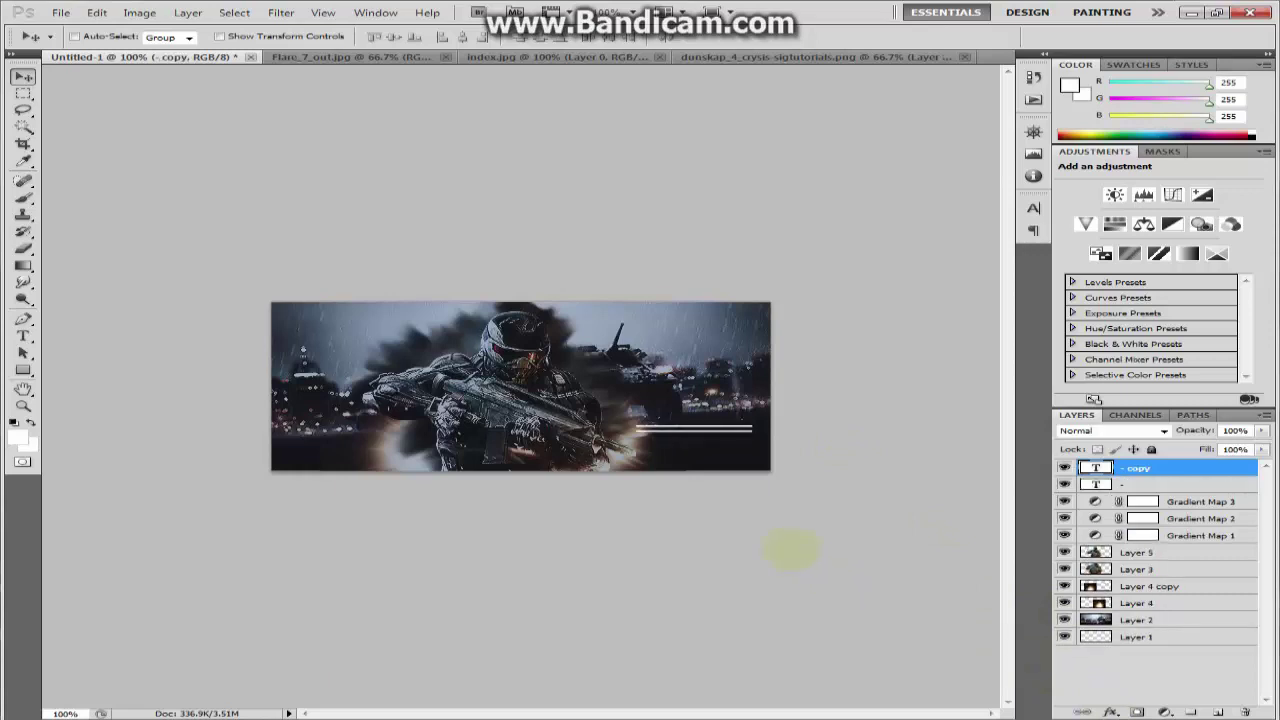
key(Down)
key(Down)
key(Down)
key(Down)
key(Down)
key(Down)
key(Down)
key(Down)
key(Down)
key(Down)
key(Down)
key(Down)
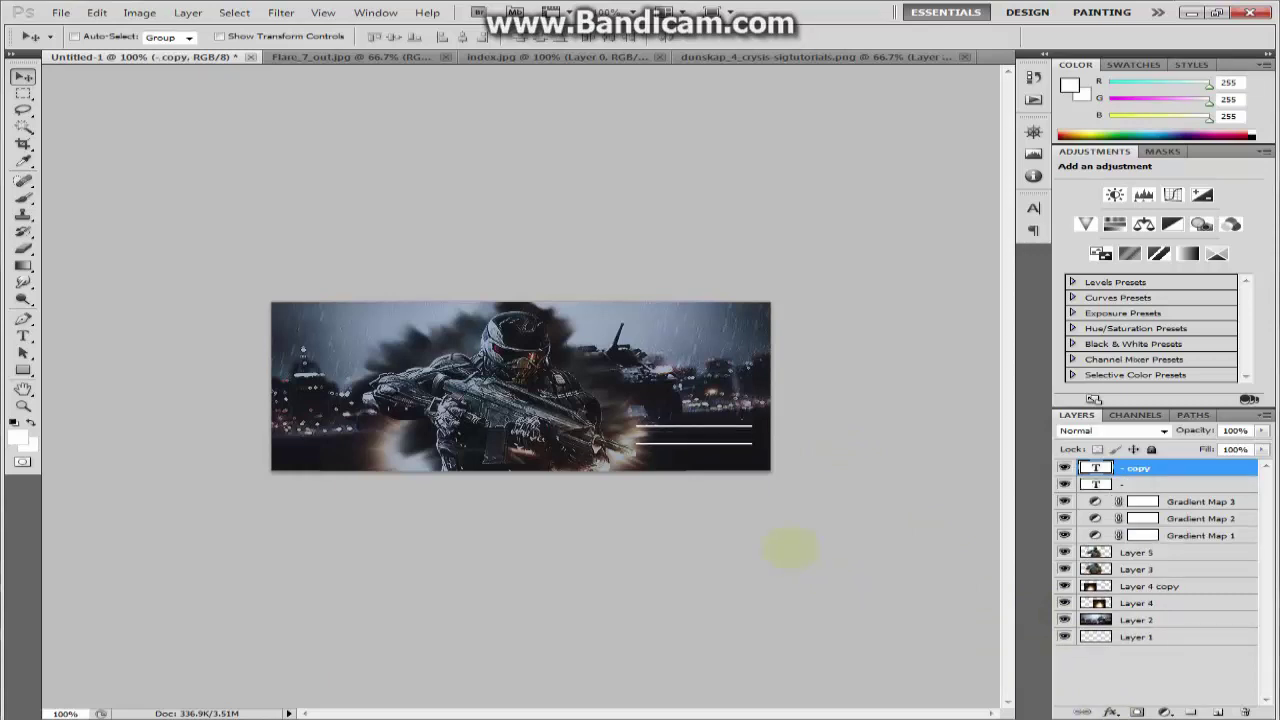
key(Down)
key(Down)
key(Down)
key(Up)
key(Up)
Add a 1 px black stroke effect to both the copied and original line layers.
click(1109, 712)
click(1118, 684)
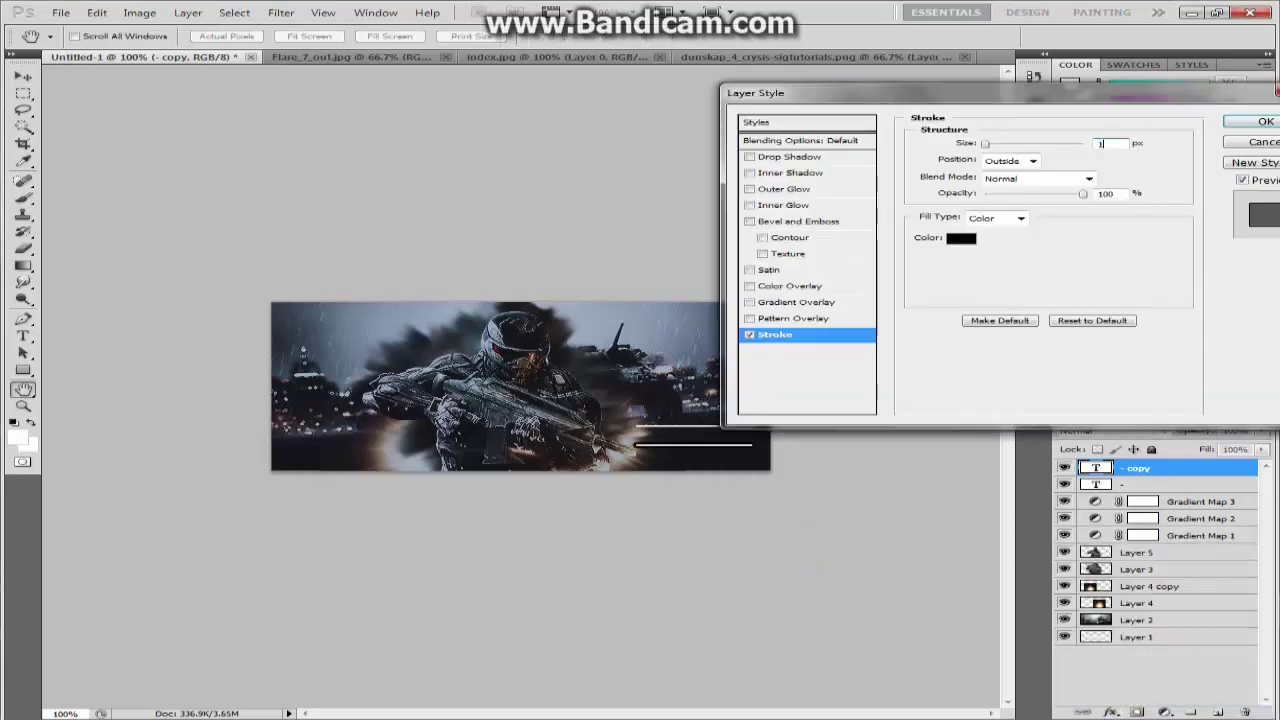
key(Return)
click(1180, 511)
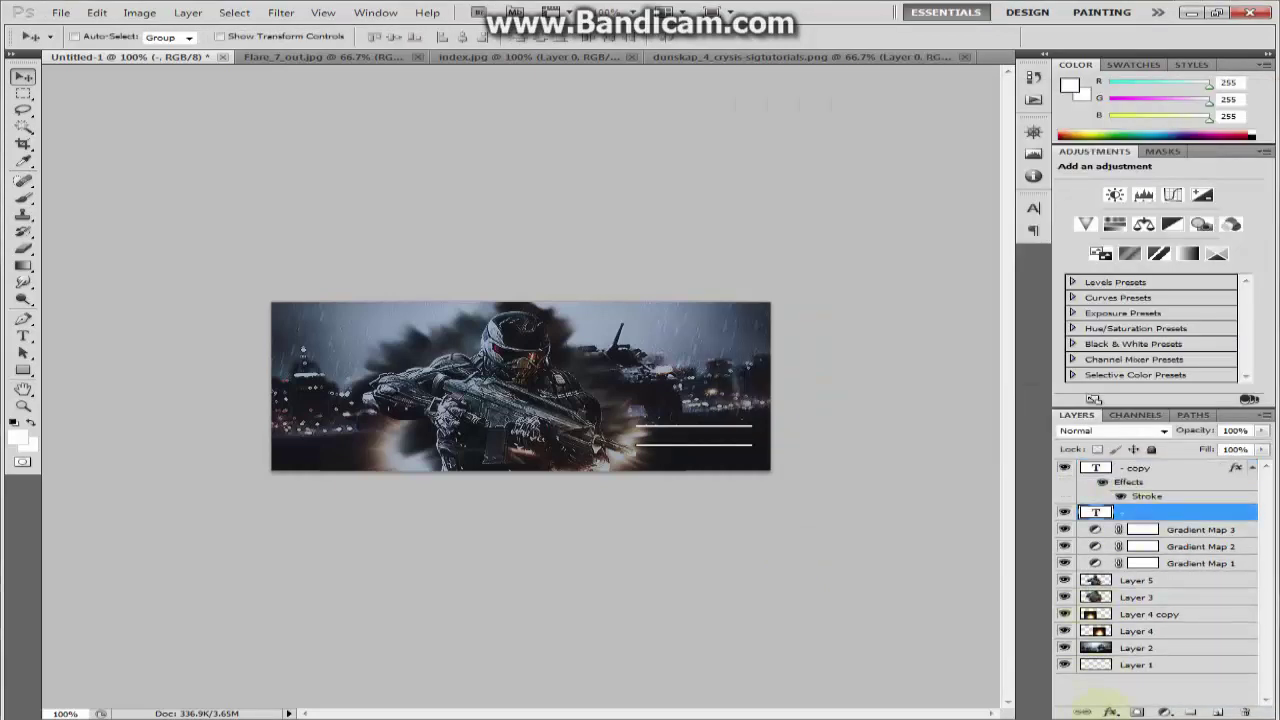
click(1109, 712)
click(1114, 688)
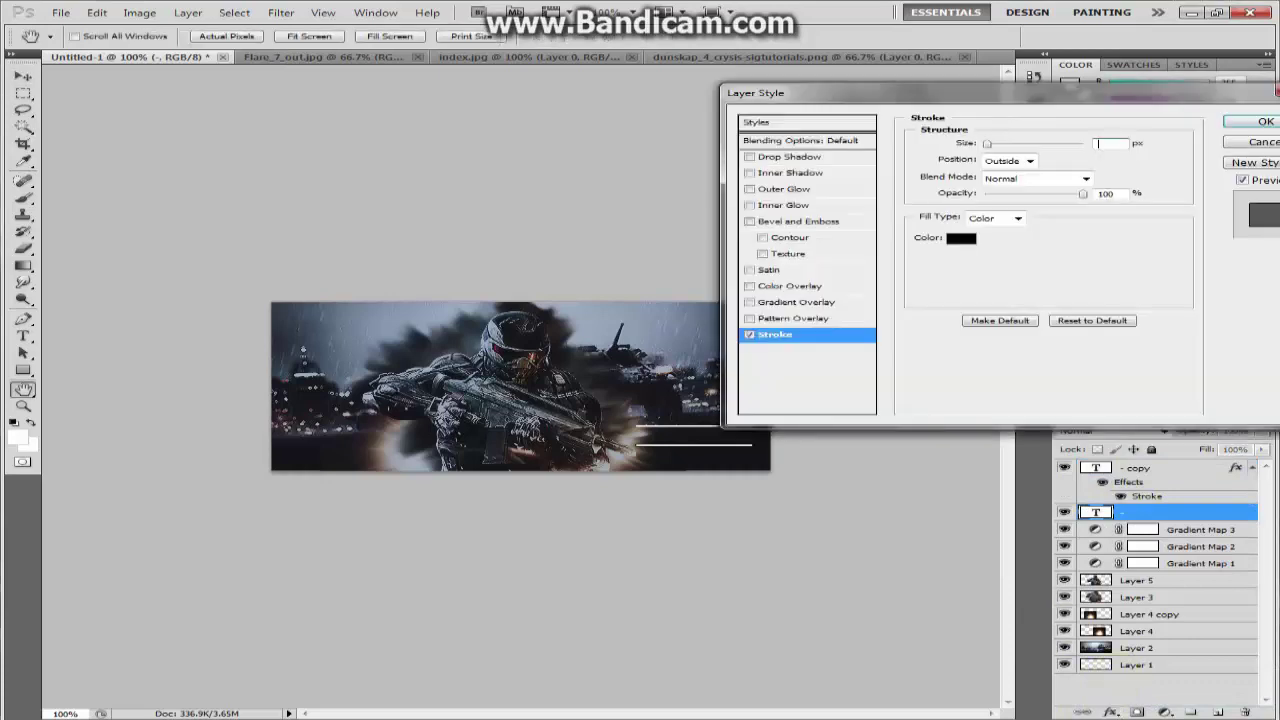
text(1)
key(Return)
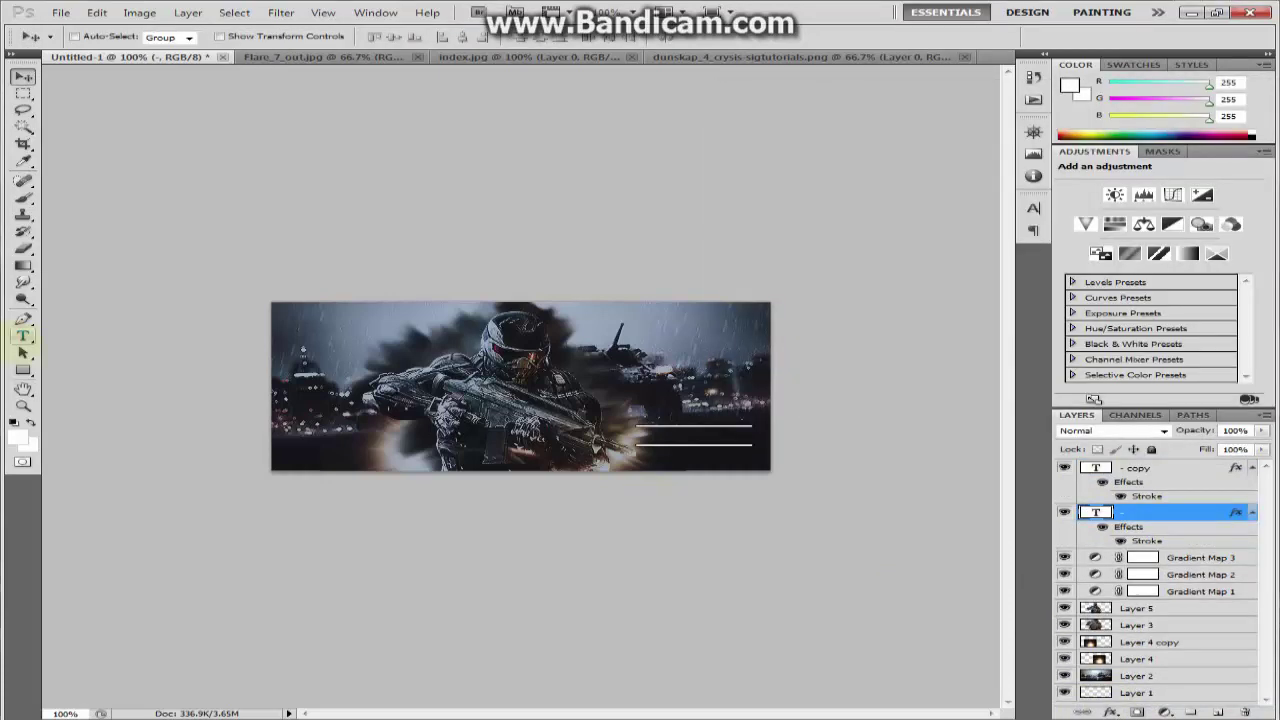
click(23, 336)
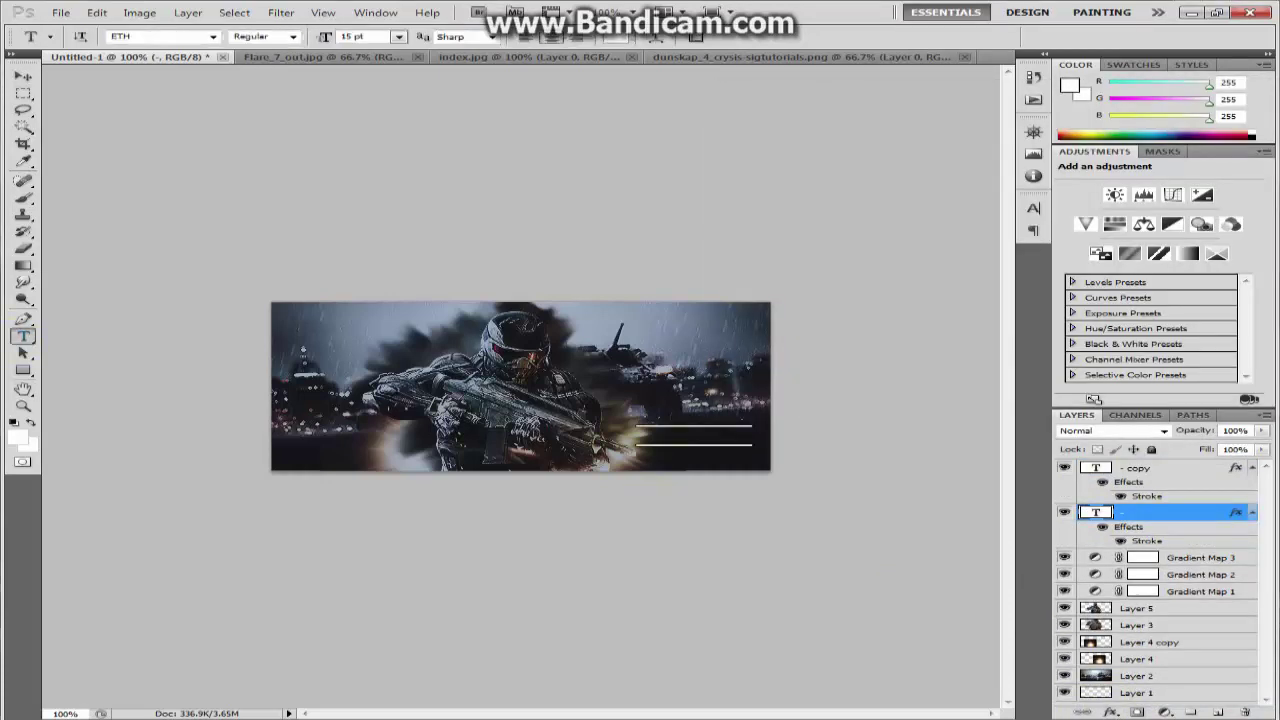
Type a row of dashes and try resizing it to 6, 2 and 1 pt.
click(613, 425)
click(398, 36)
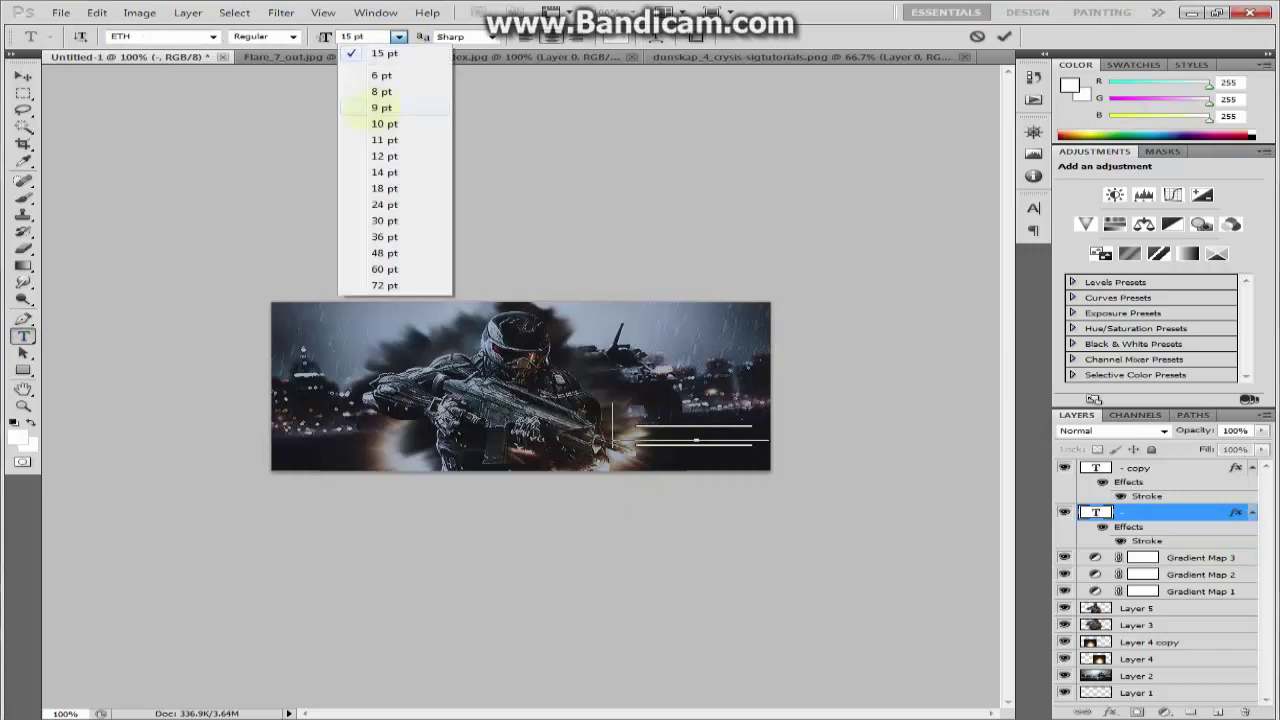
click(381, 75)
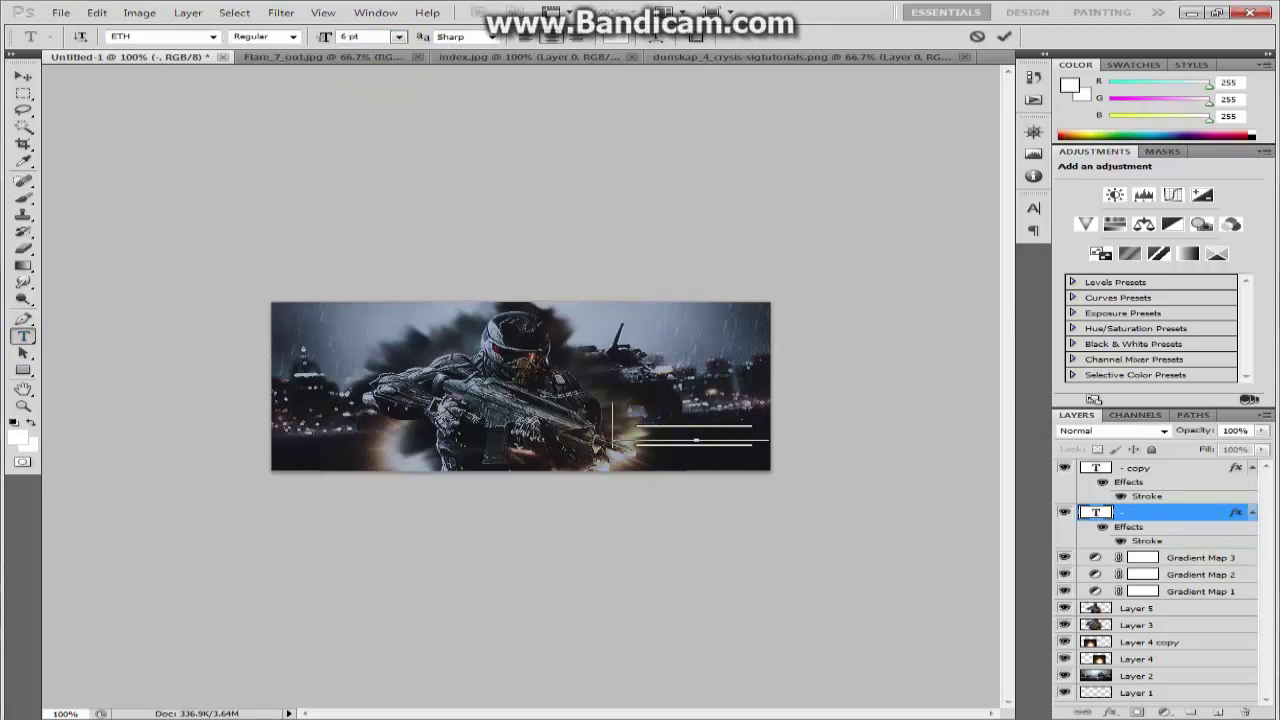
text(-----)
key(ctrl+a)
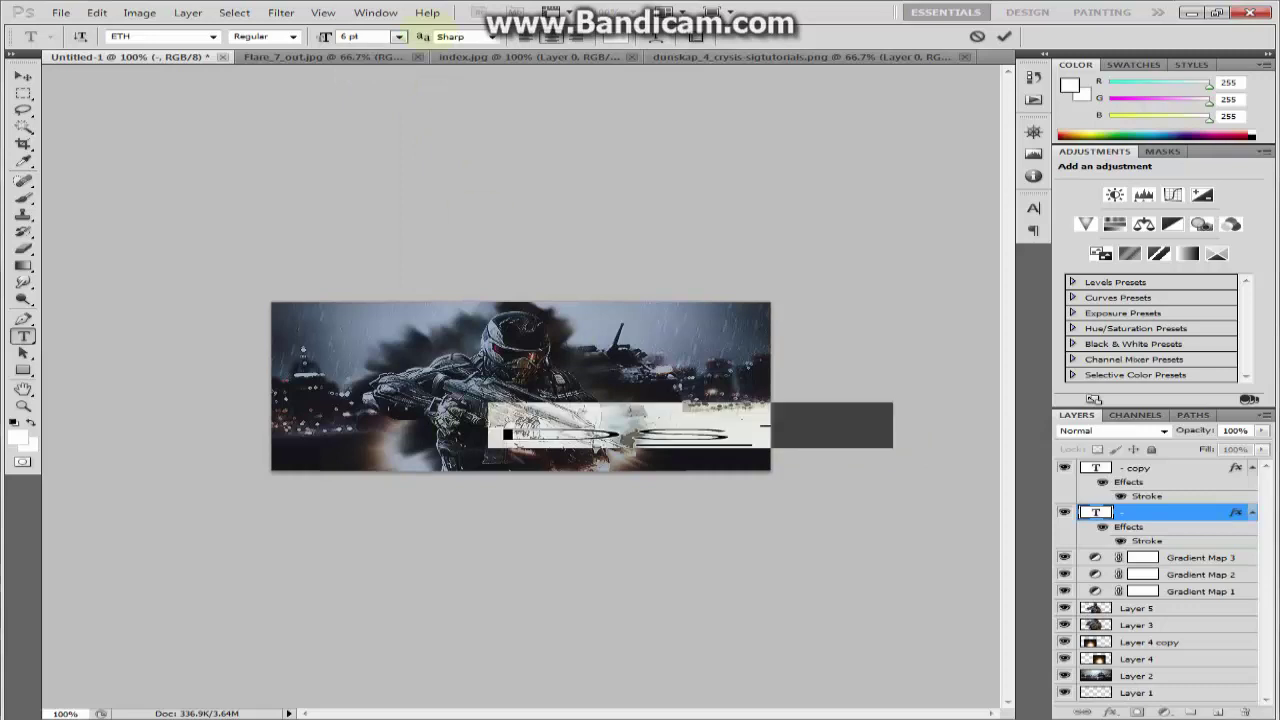
click(398, 36)
click(386, 72)
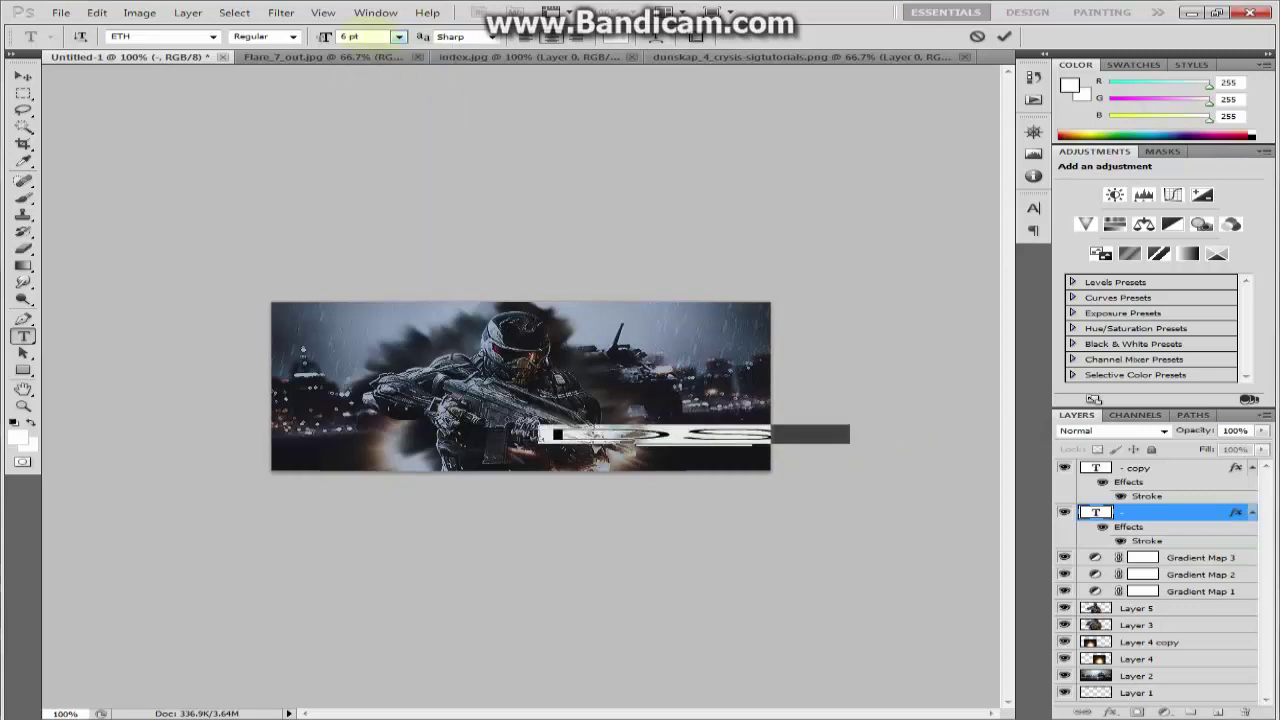
text(2)
key(Return)
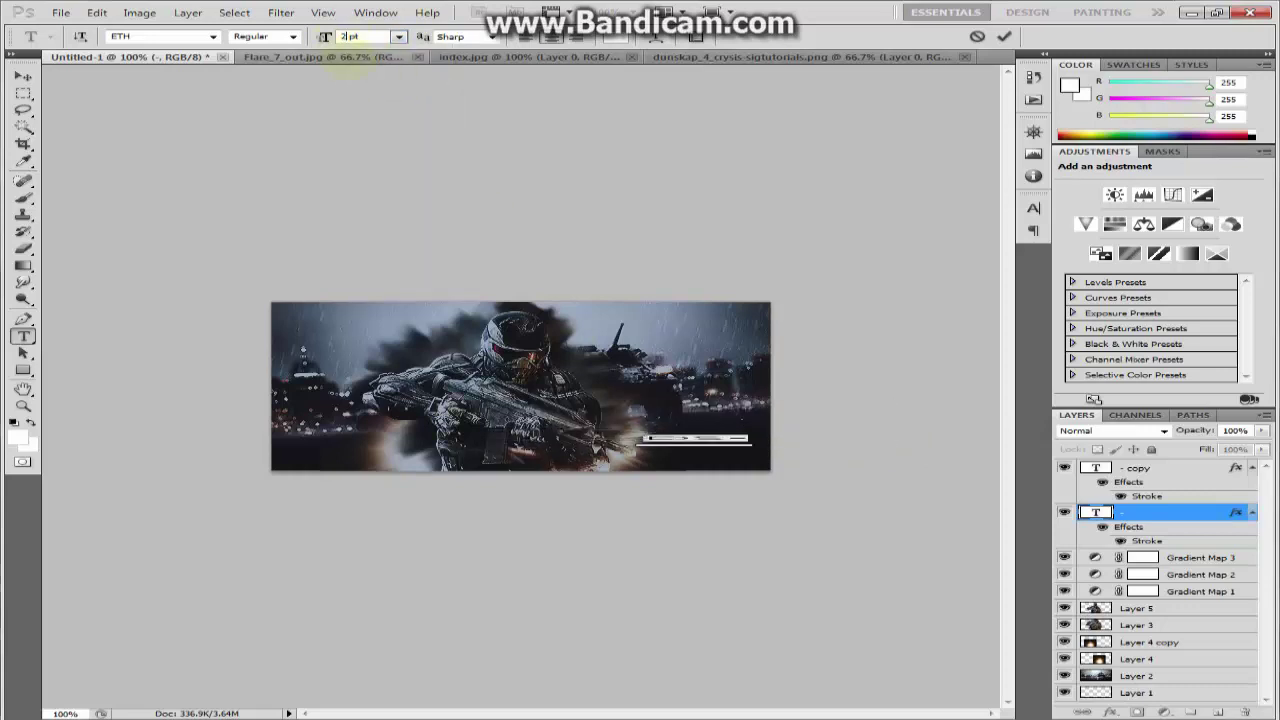
text(1)
key(Return)
Step back through the edit history to restore the plain dash line.
click(96, 12)
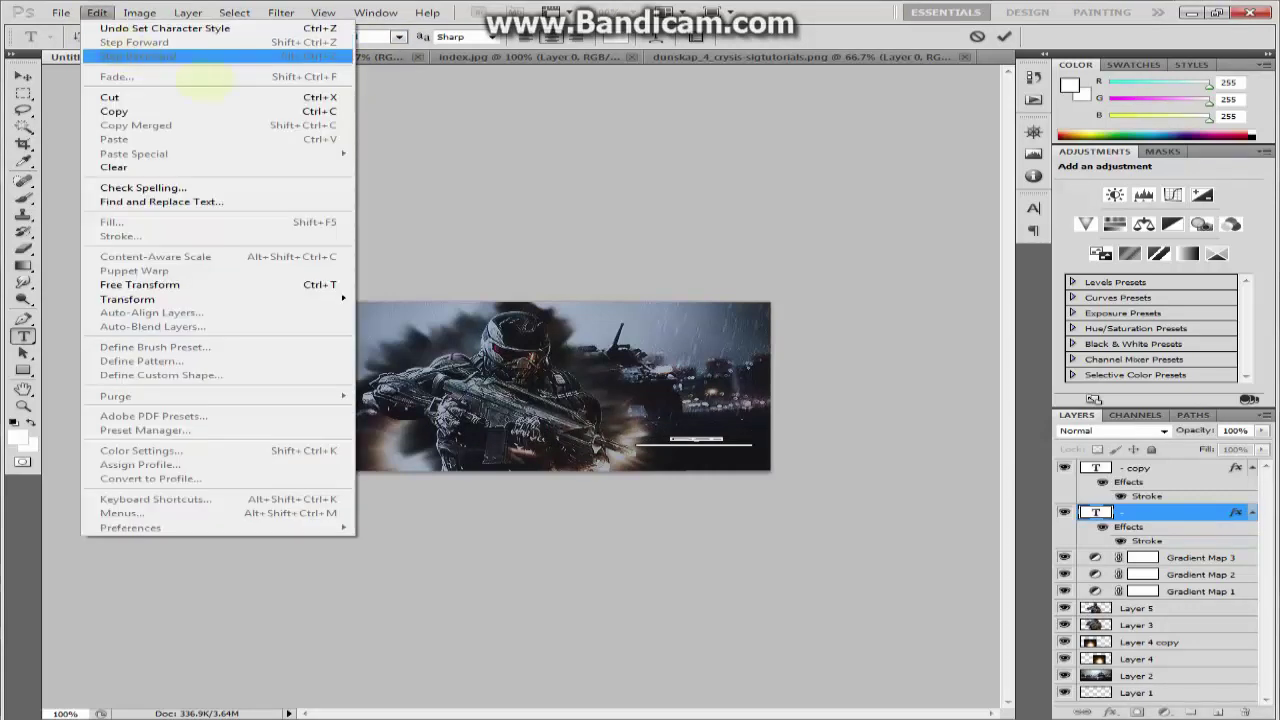
click(494, 204)
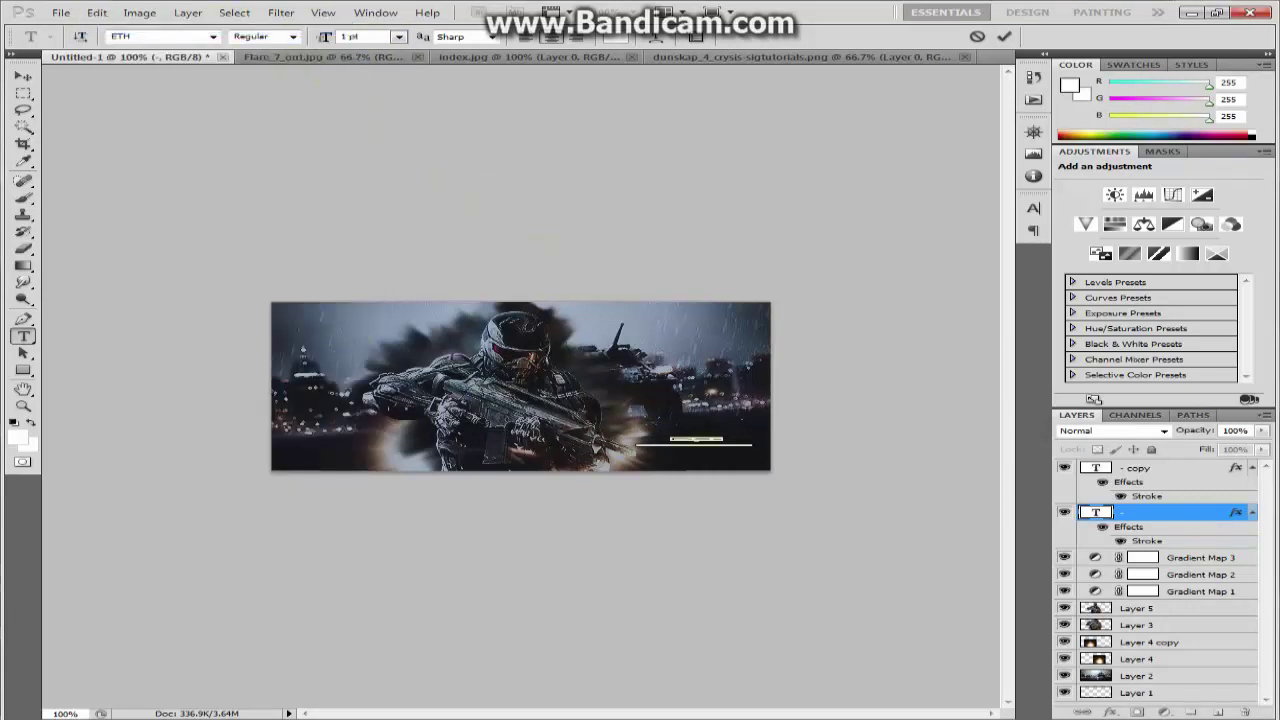
click(96, 12)
click(571, 149)
click(96, 12)
click(140, 50)
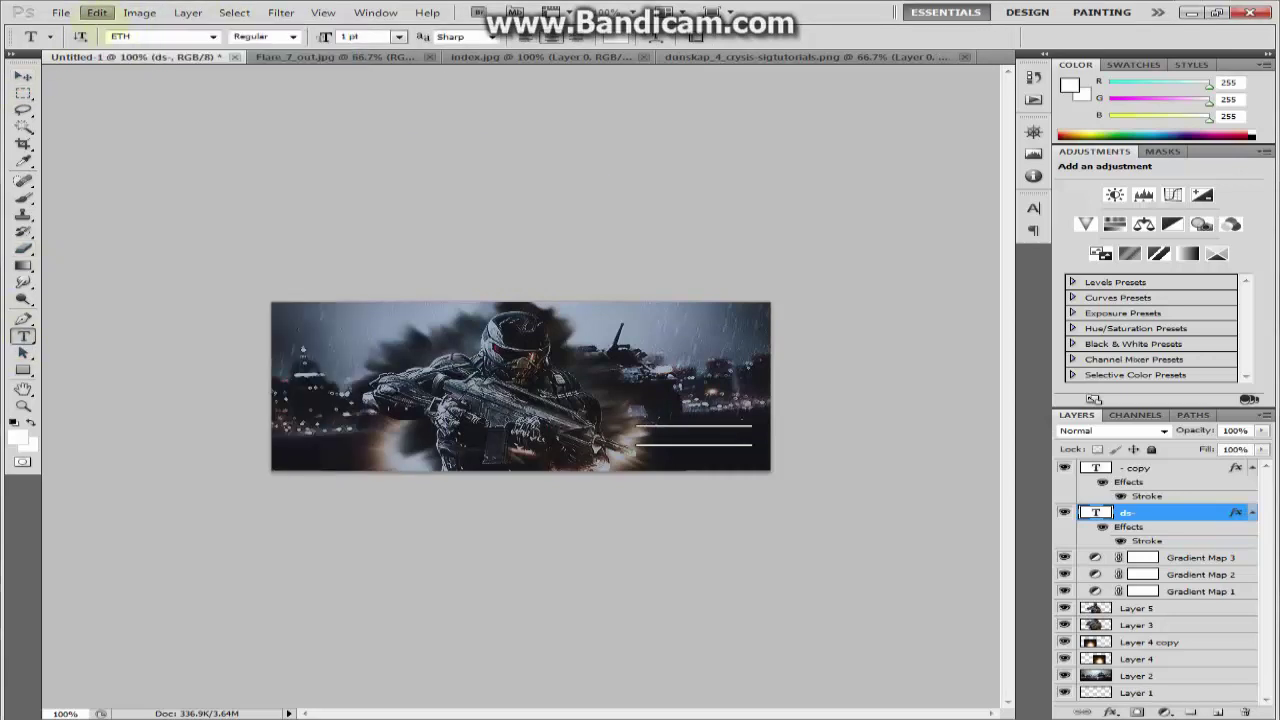
click(96, 12)
click(140, 32)
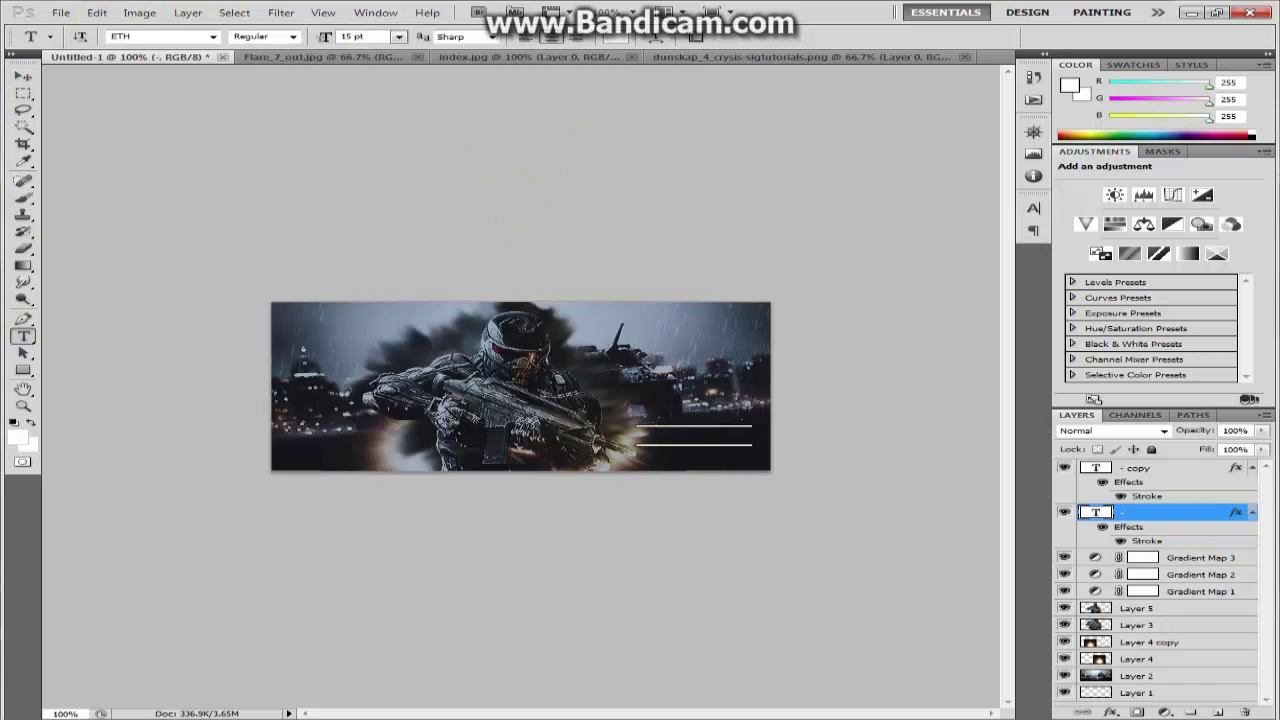
Type 'SOLDIER' at 6 pt and position it between the two white lines.
click(583, 422)
click(398, 36)
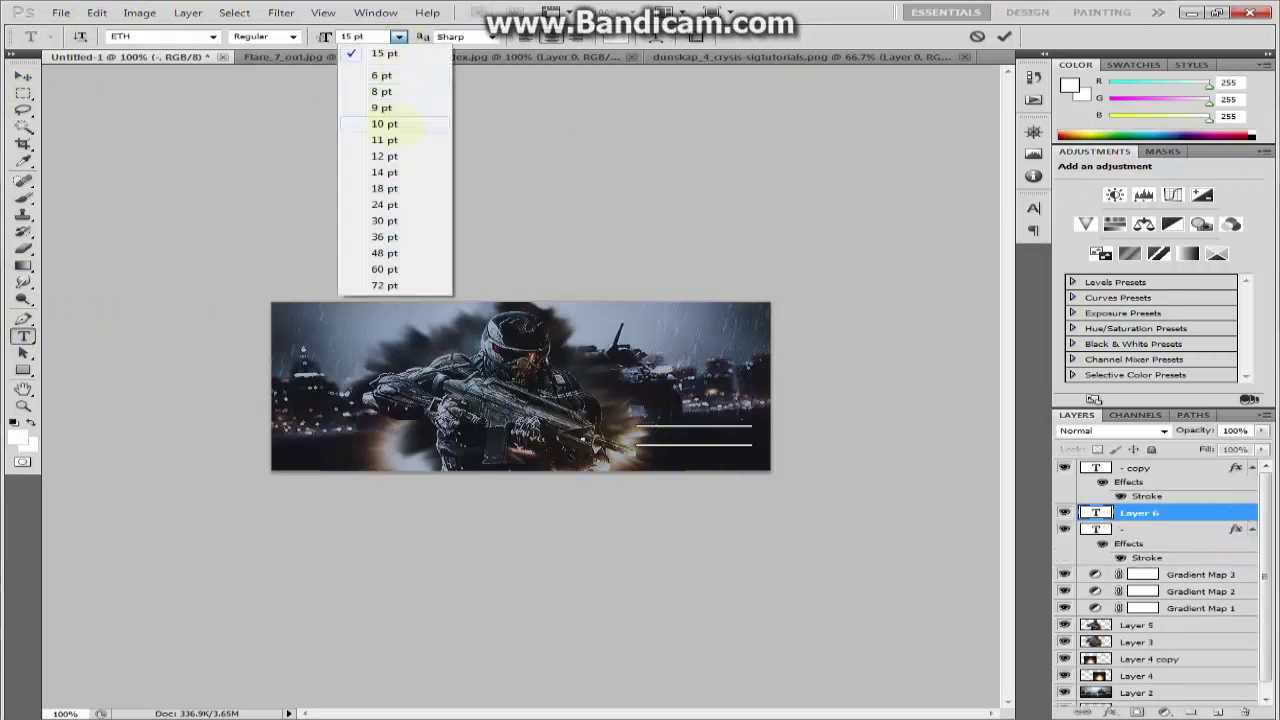
click(375, 85)
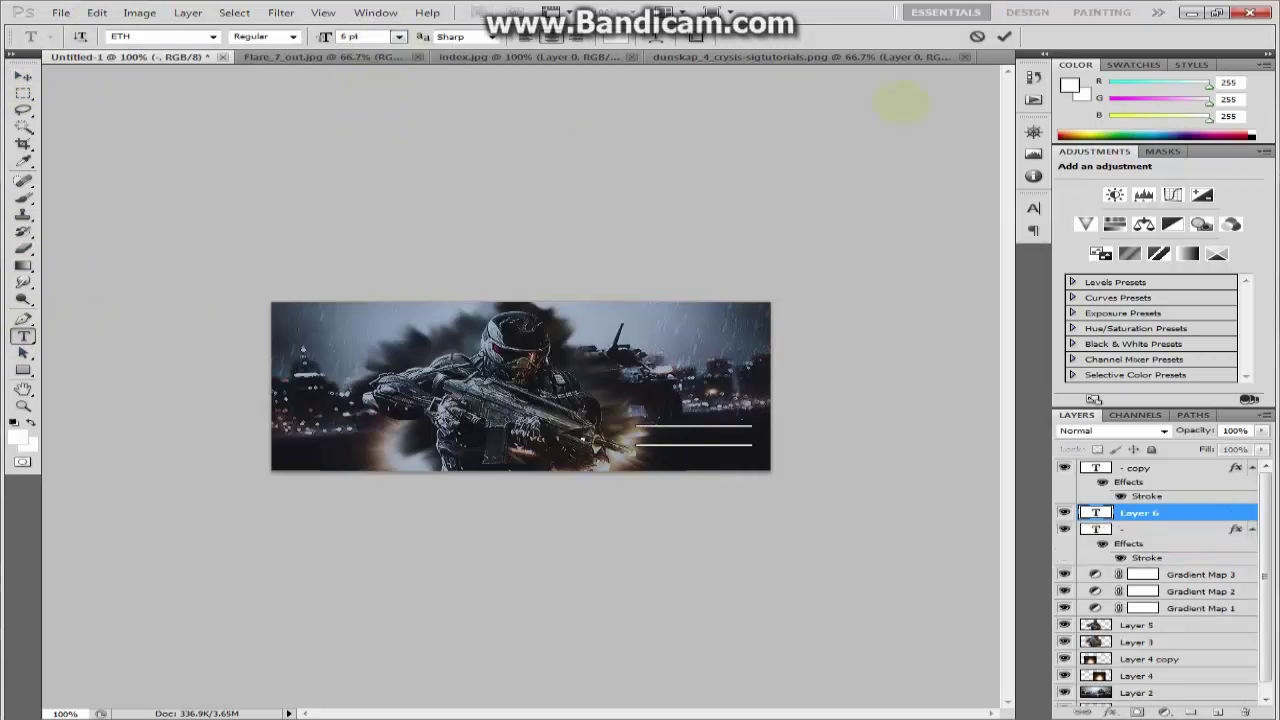
text(SOLDIER)
drag(583, 433, 697, 437)
click(23, 76)
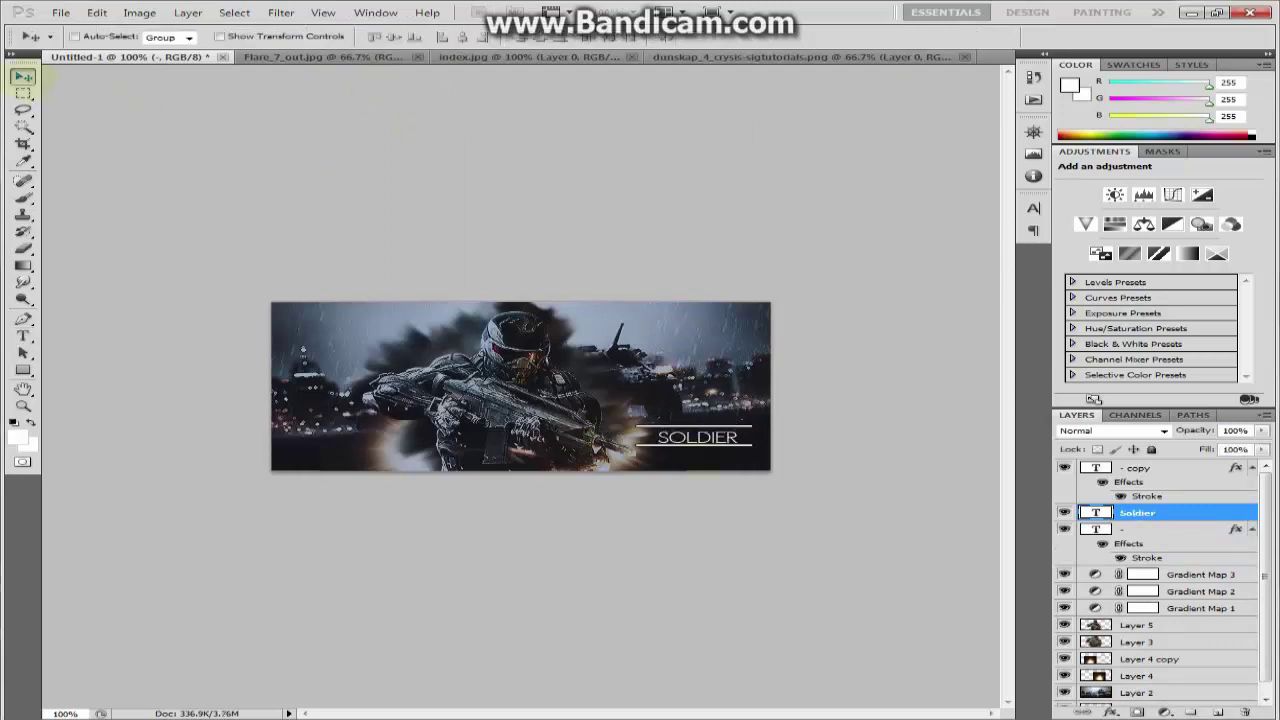
Nudge the upper white line up slightly and give it a gradient overlay.
click(1138, 468)
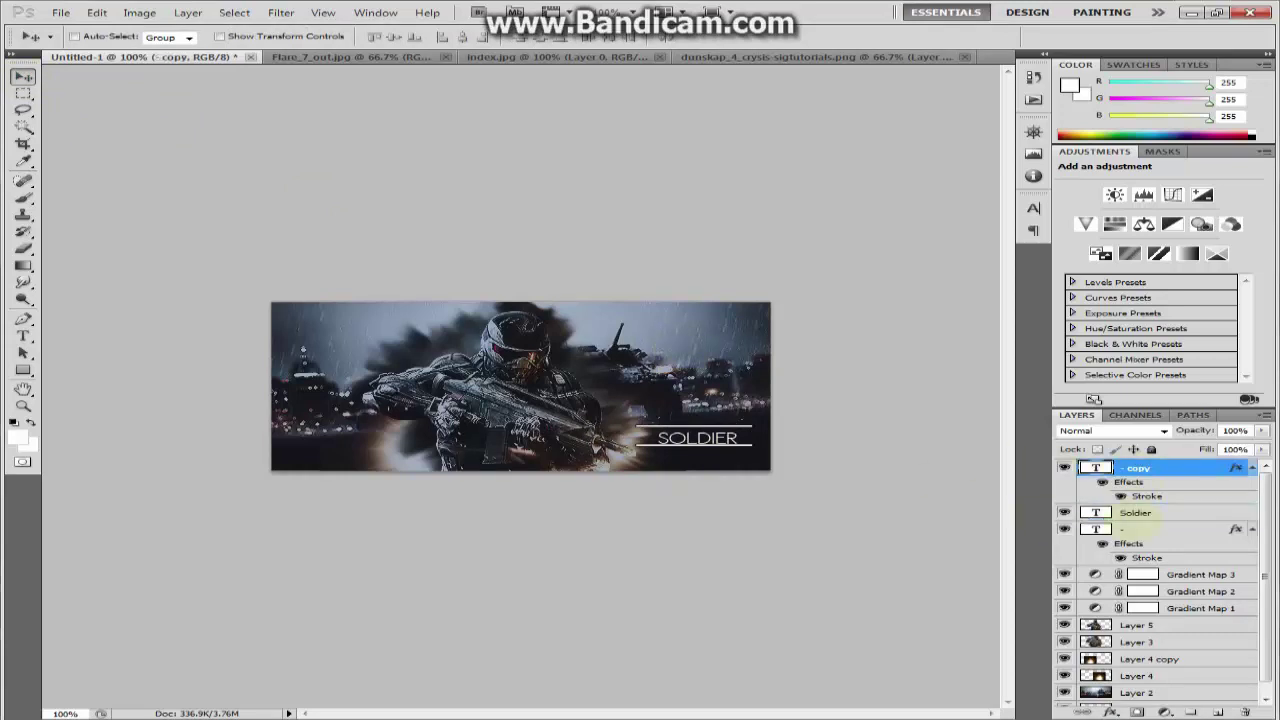
click(1133, 528)
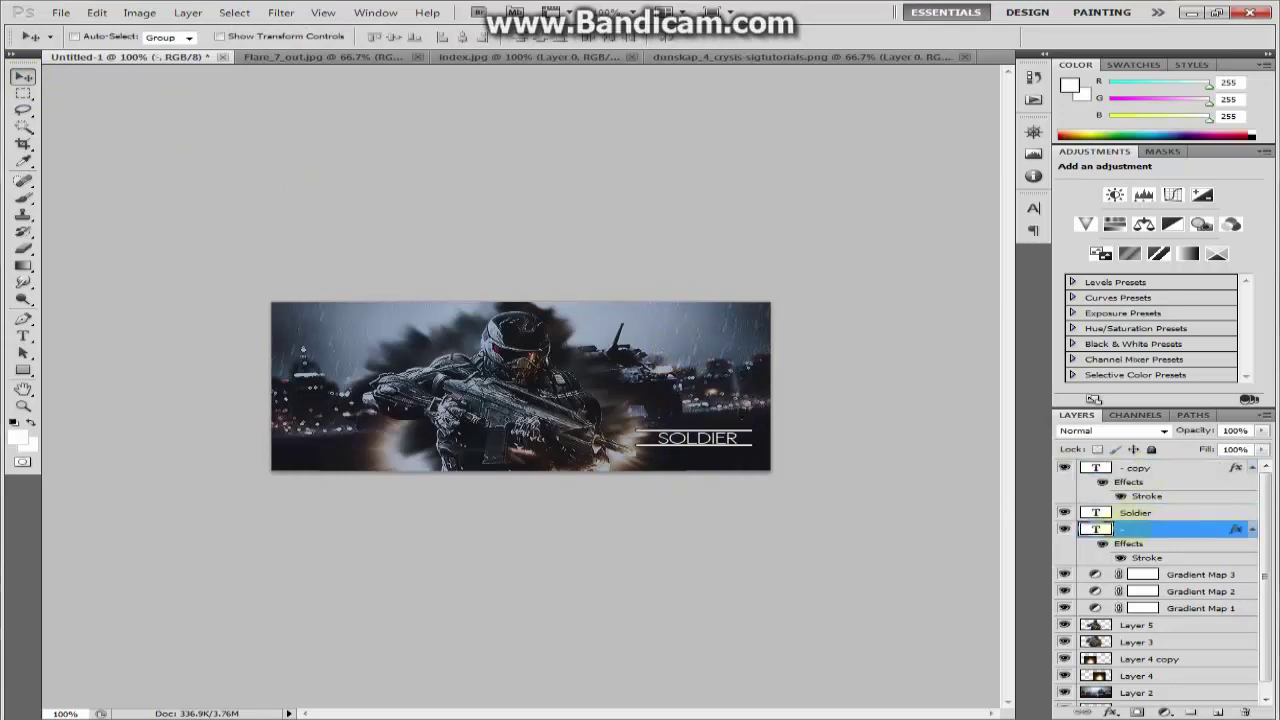
key(Up)
click(1110, 712)
key(Escape)
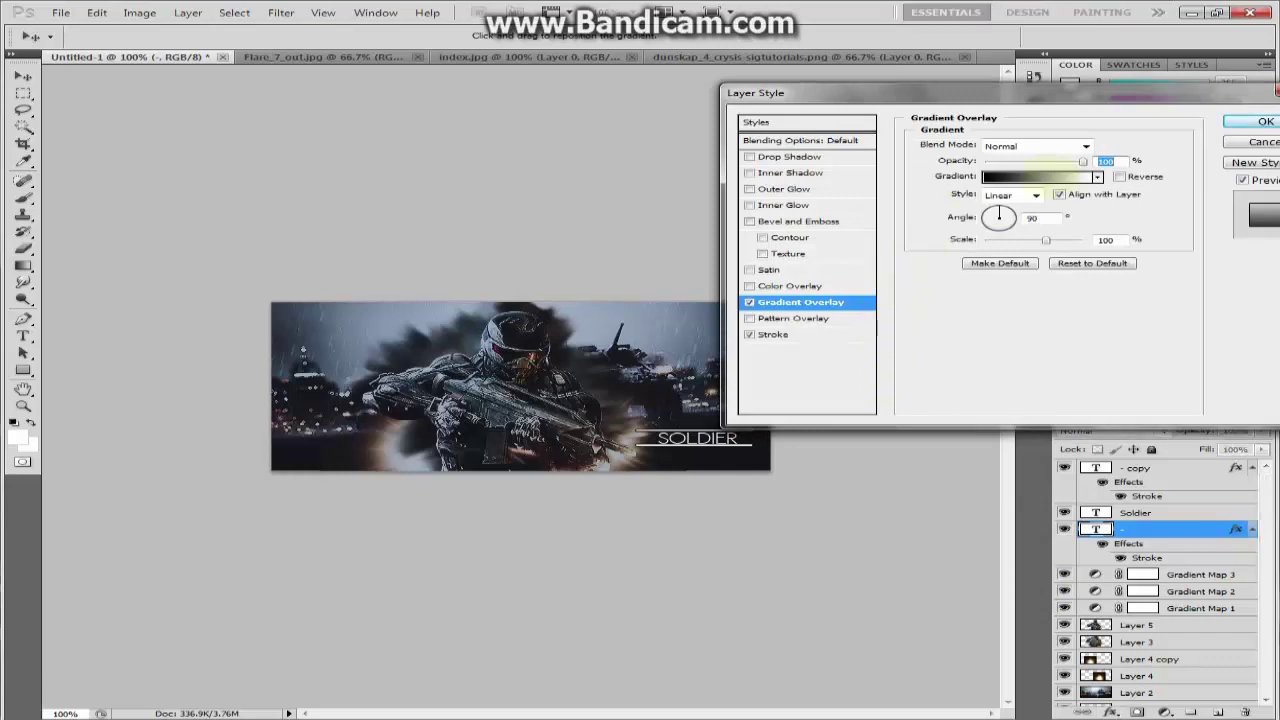
key(Return)
Give the SOLDIER title a gradient overlay at 61% opacity.
click(1135, 512)
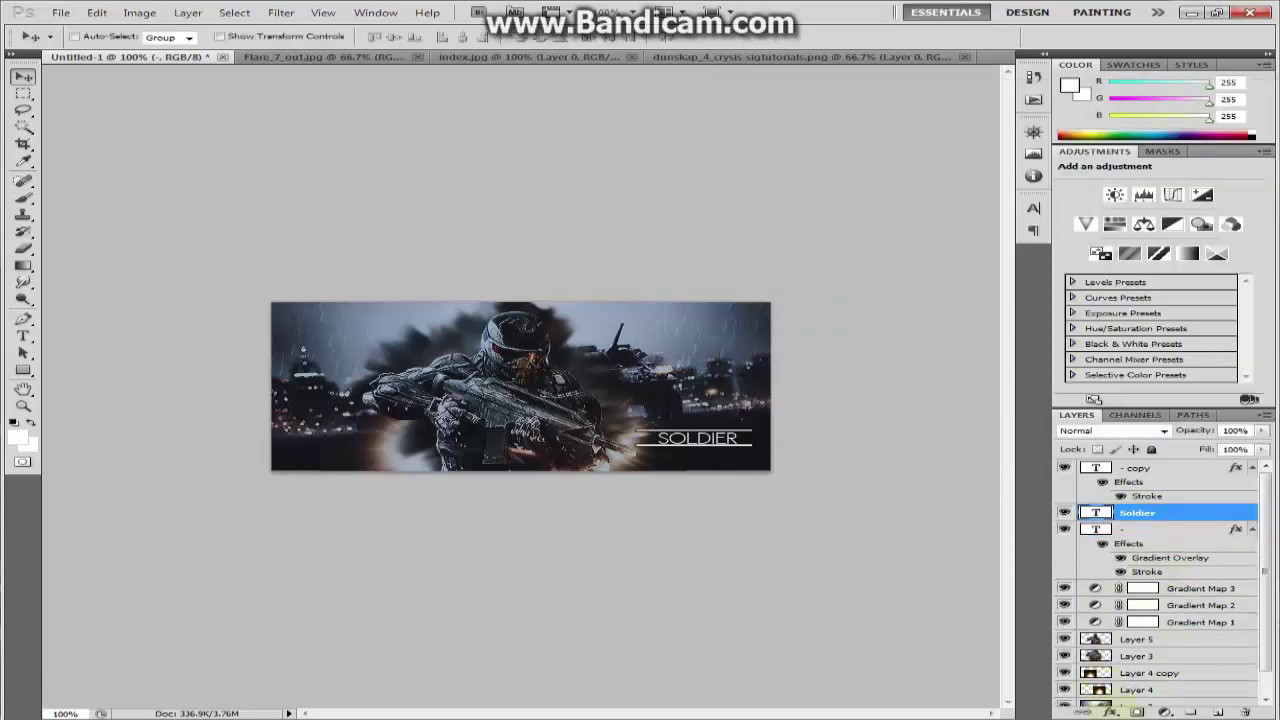
click(1110, 712)
click(1170, 666)
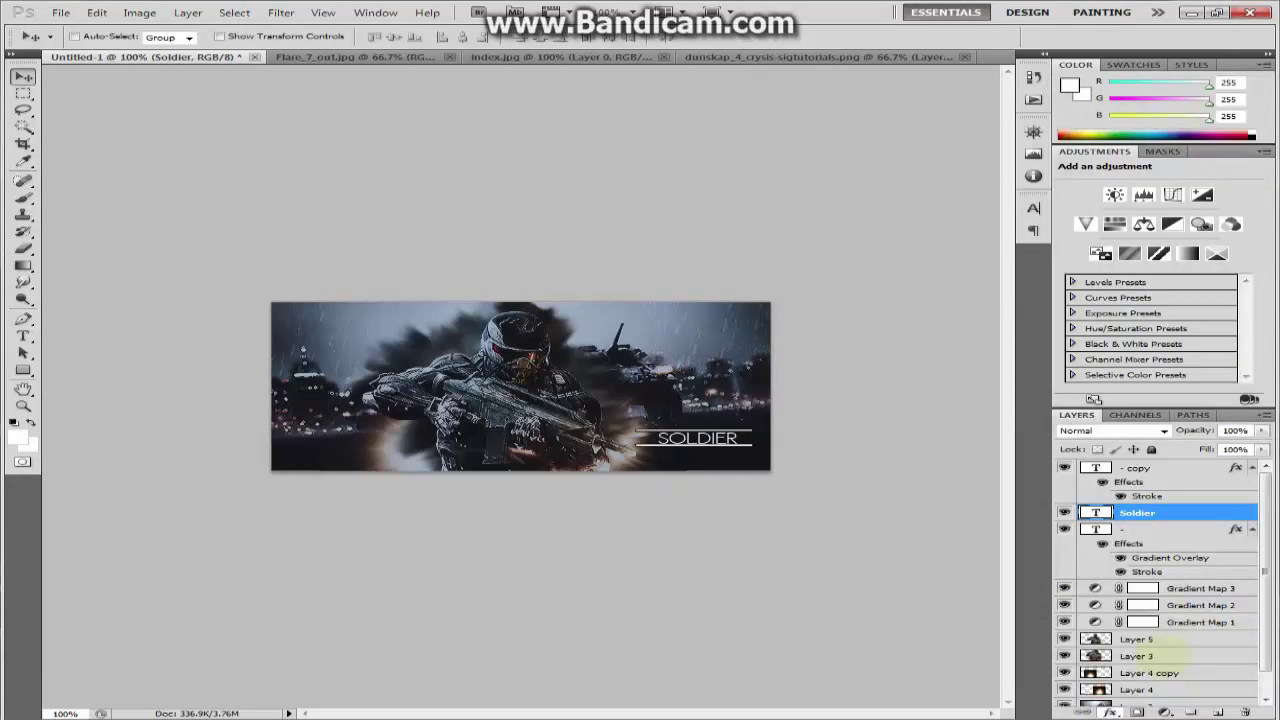
key(Escape)
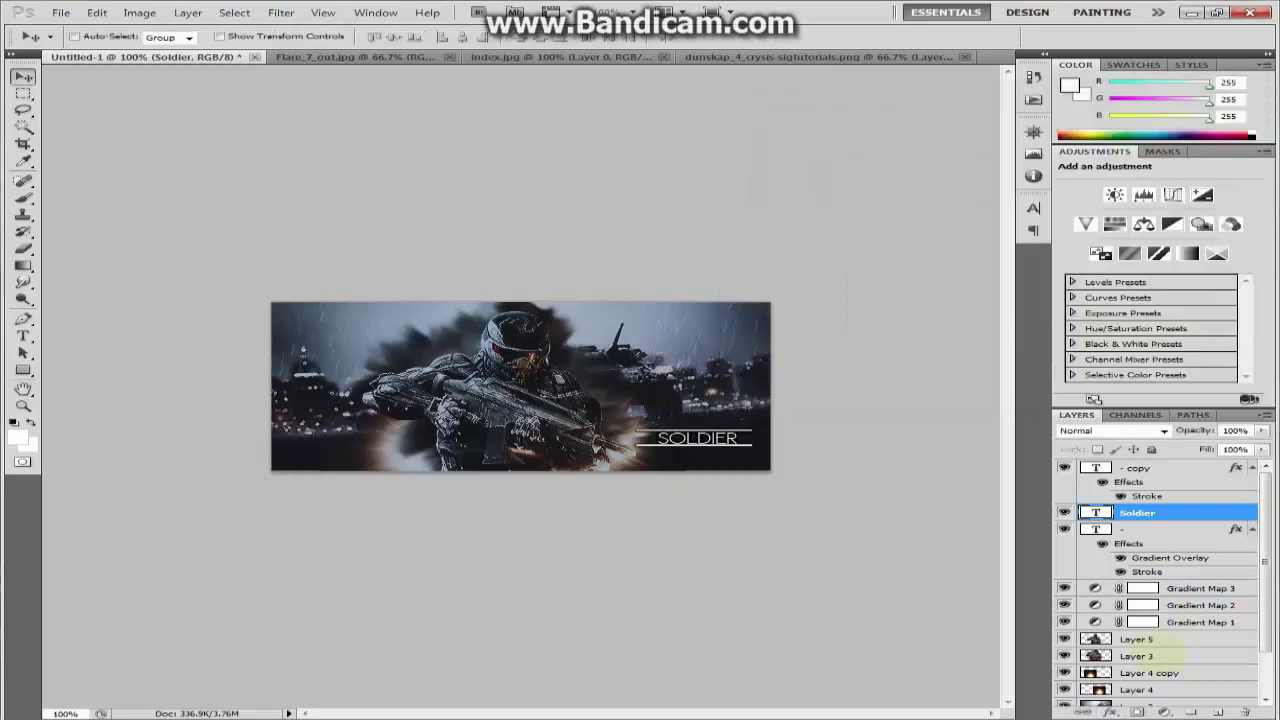
click(1110, 712)
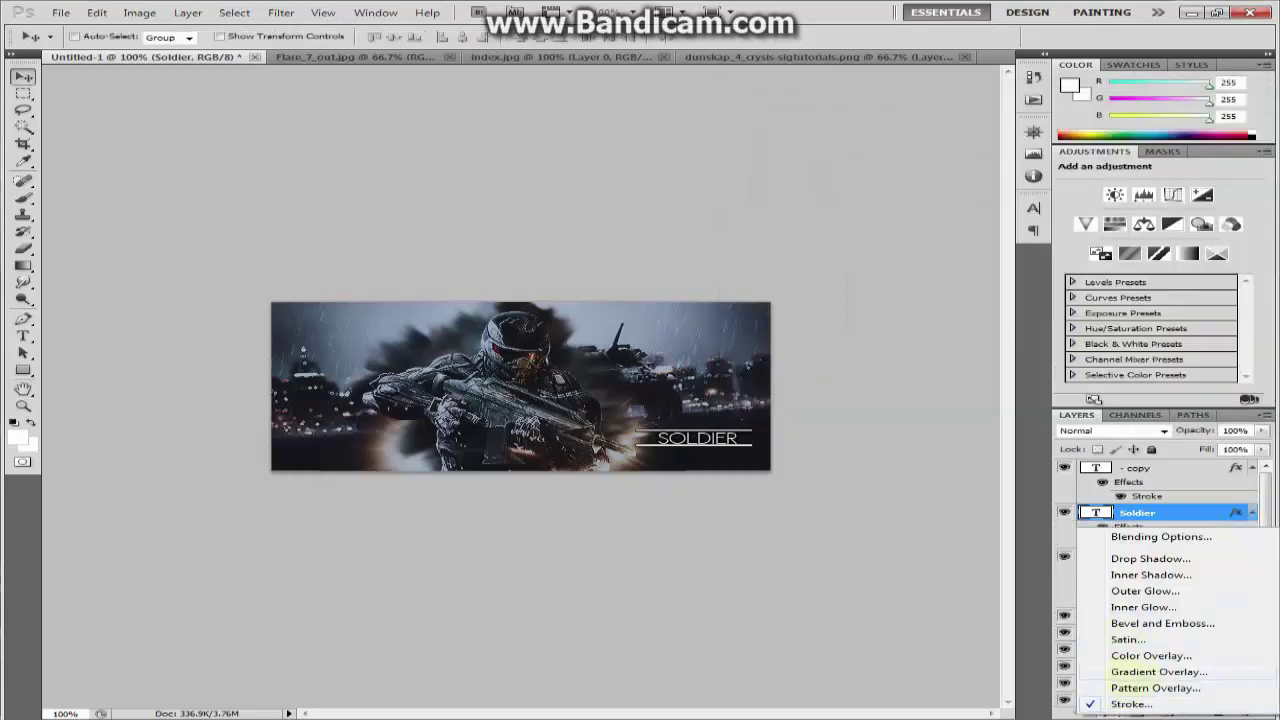
click(1159, 671)
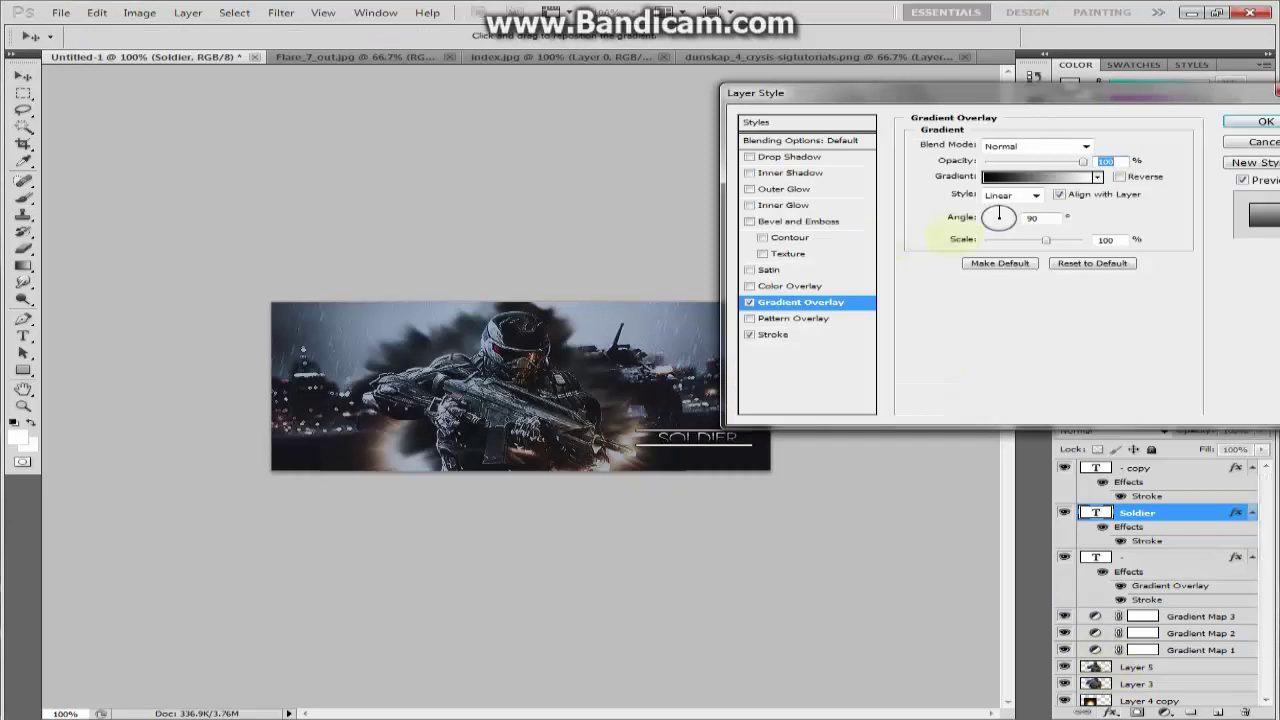
drag(1082, 161, 1044, 161)
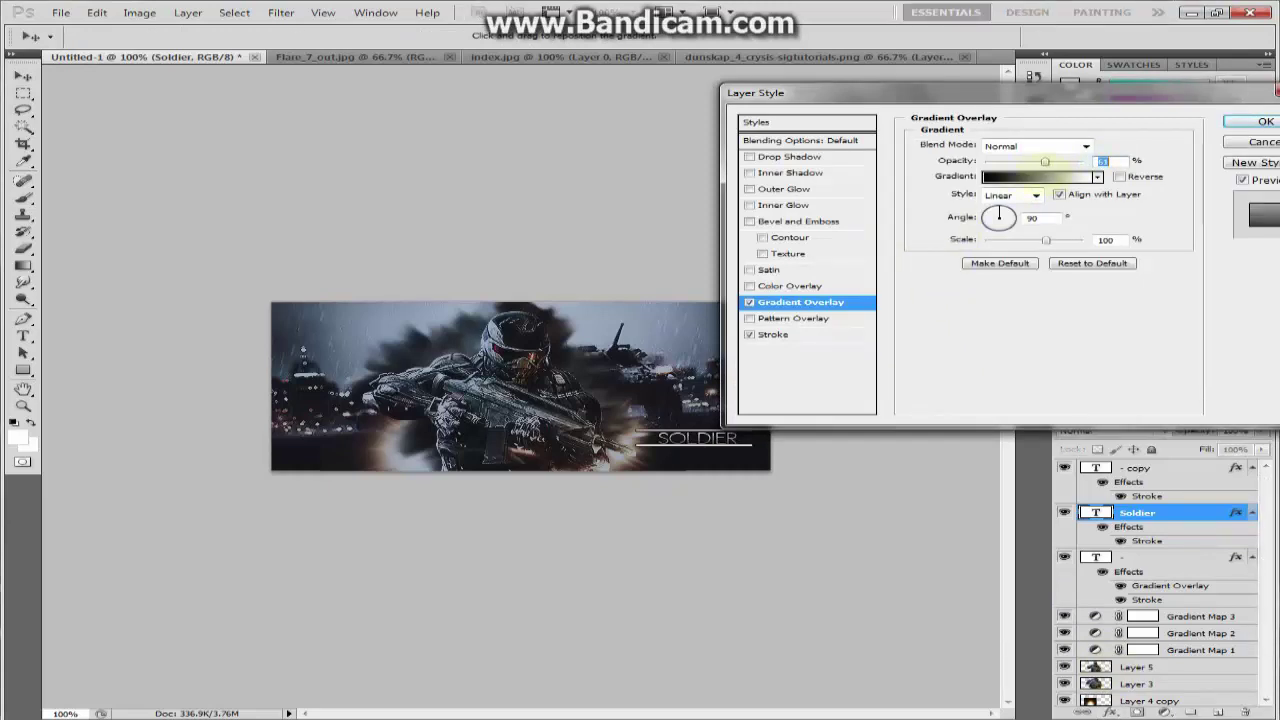
drag(1045, 240, 1064, 240)
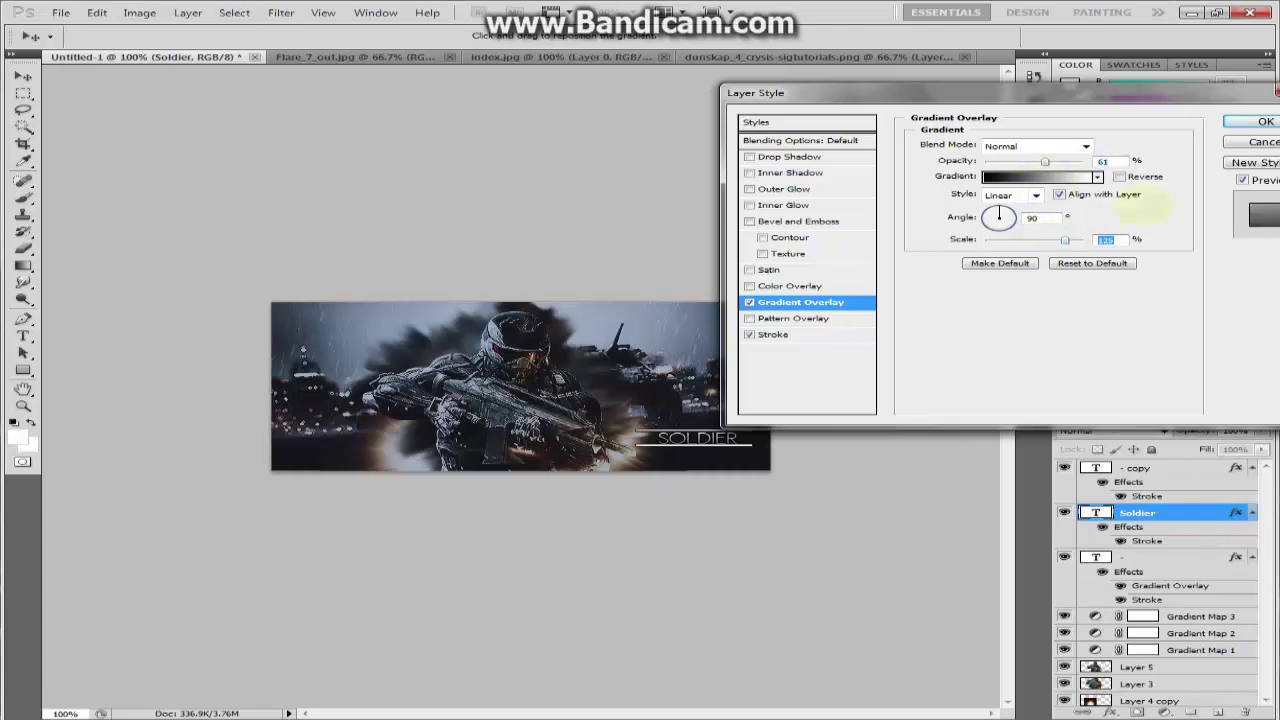
key(Return)
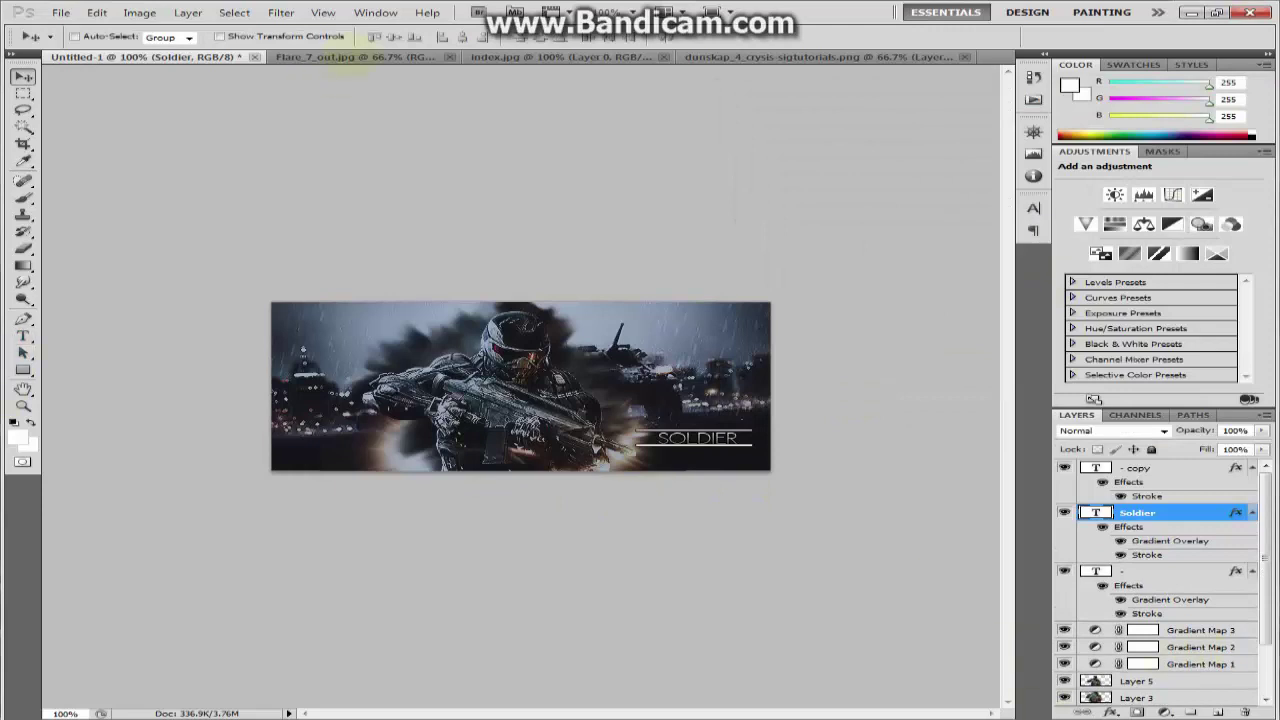
Unlock the Flare_7_out.jpg background and drag the flare image into the banner.
click(355, 57)
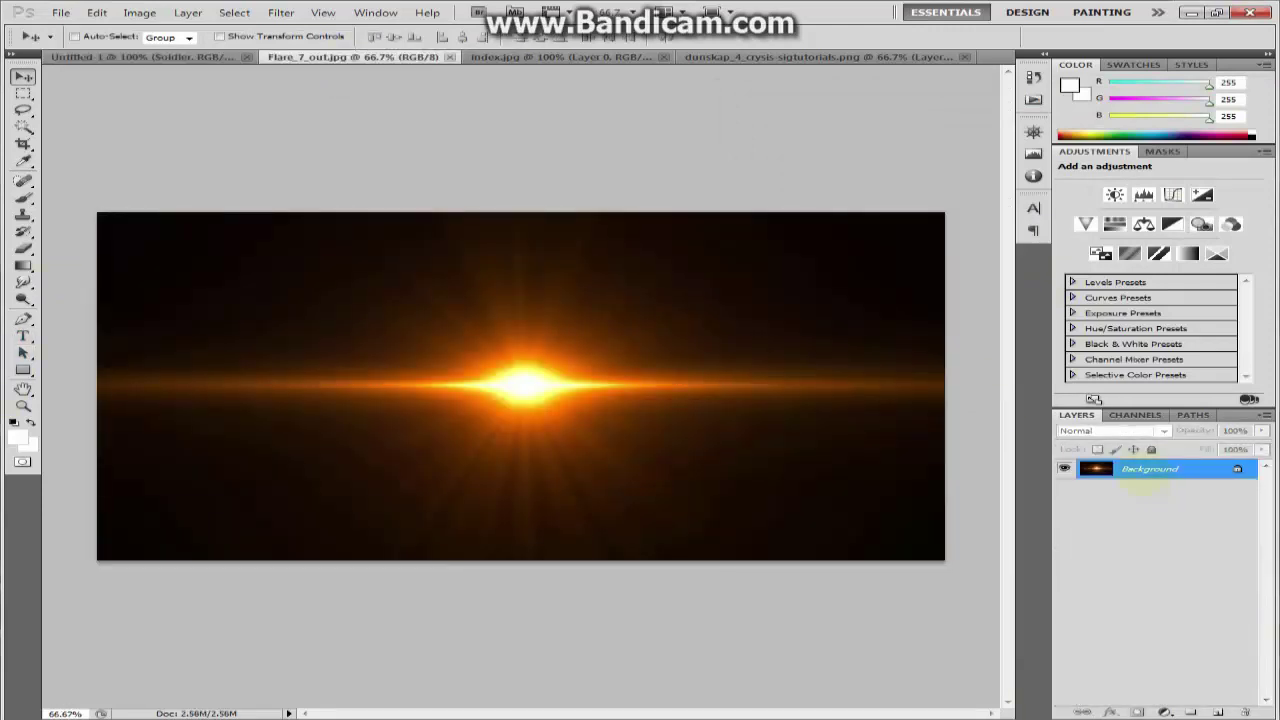
double_click(1150, 468)
key(Return)
mouse_move(500, 380)
mouse_down()
mouse_move(190, 57)
mouse_move(145, 252)
mouse_up()
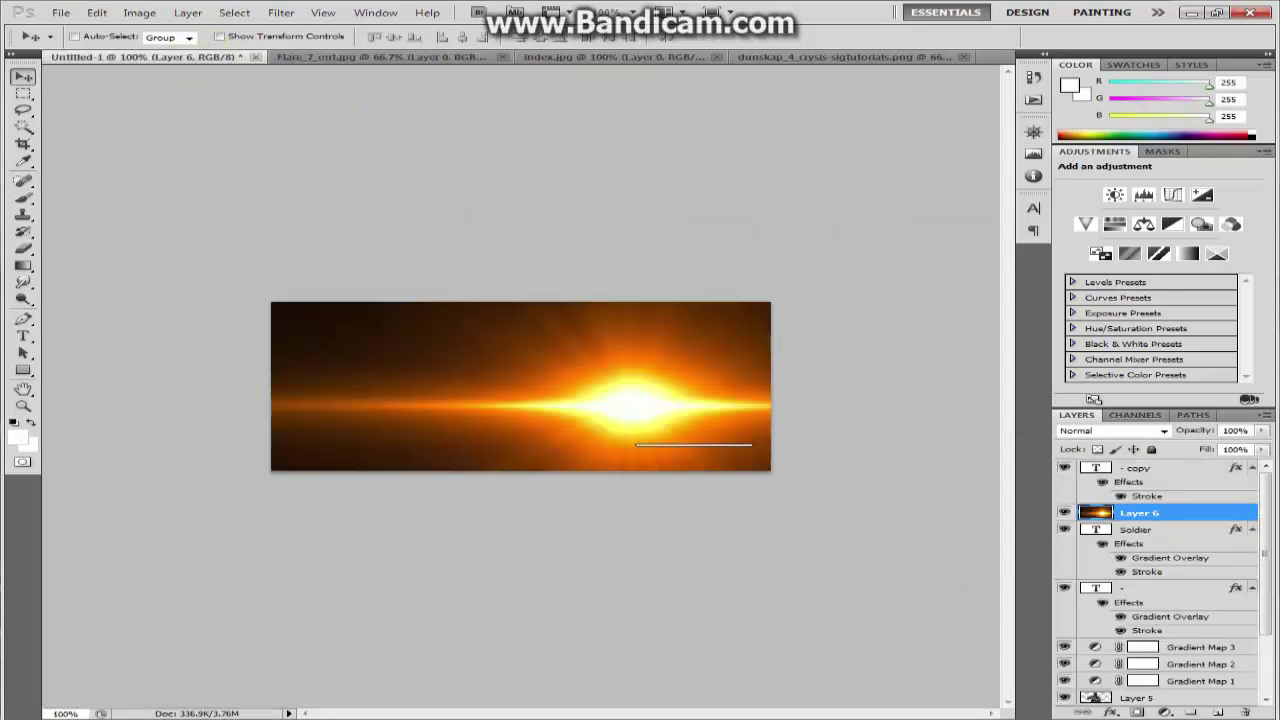
Scale the flare down to about 4.71% and place it just below SOLDIER.
key(ctrl+t)
drag(627, 407, 757, 417)
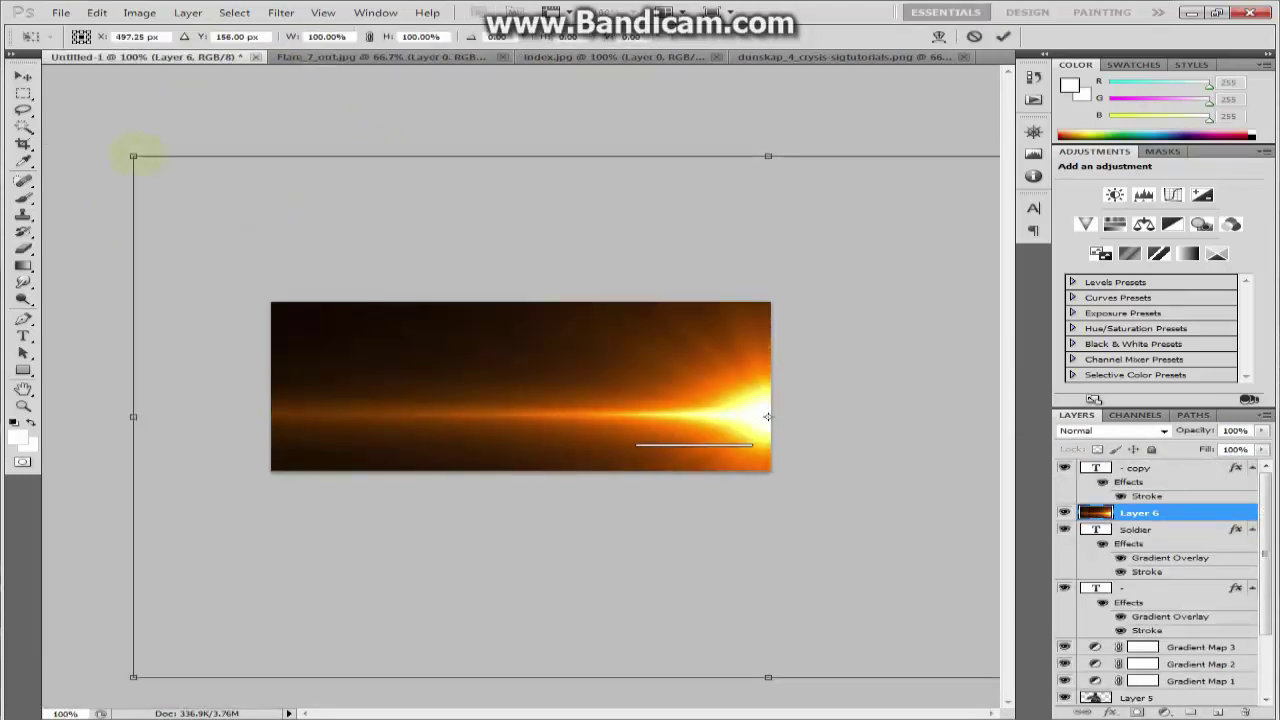
mouse_move(129, 157)
mouse_down()
mouse_move(936, 487)
mouse_move(278, 370)
mouse_move(664, 528)
mouse_up()
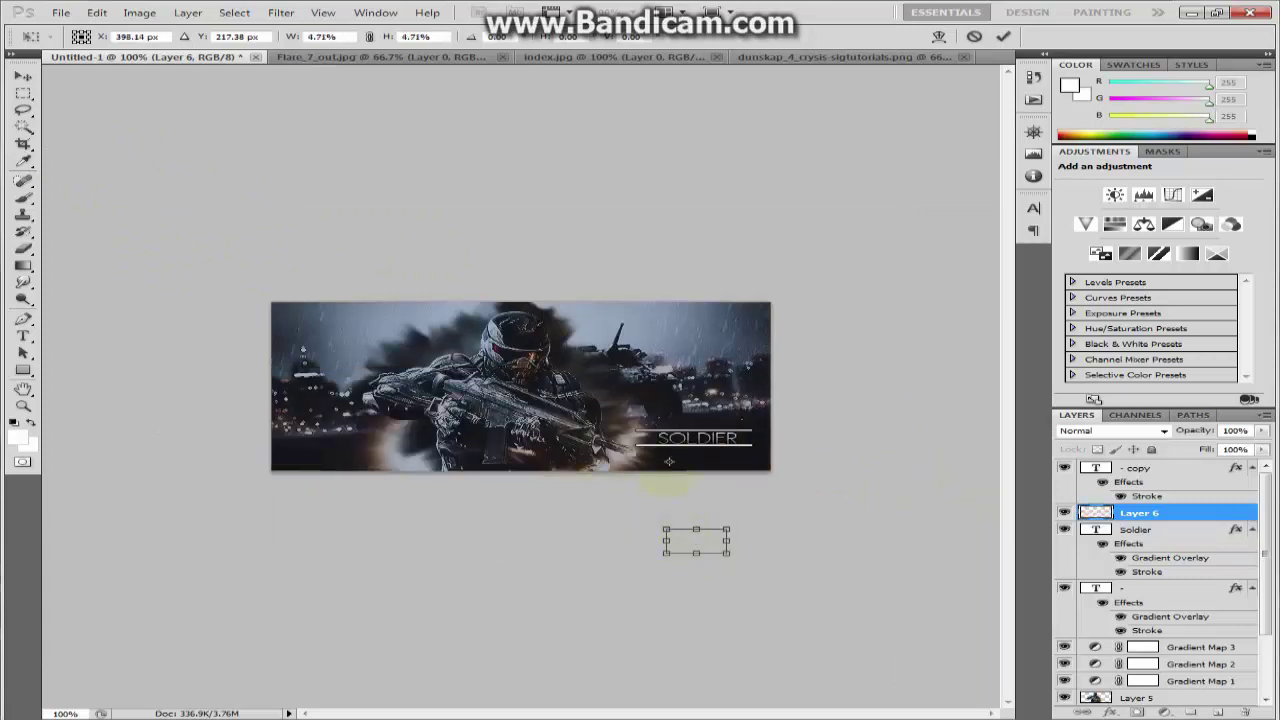
drag(696, 541, 694, 459)
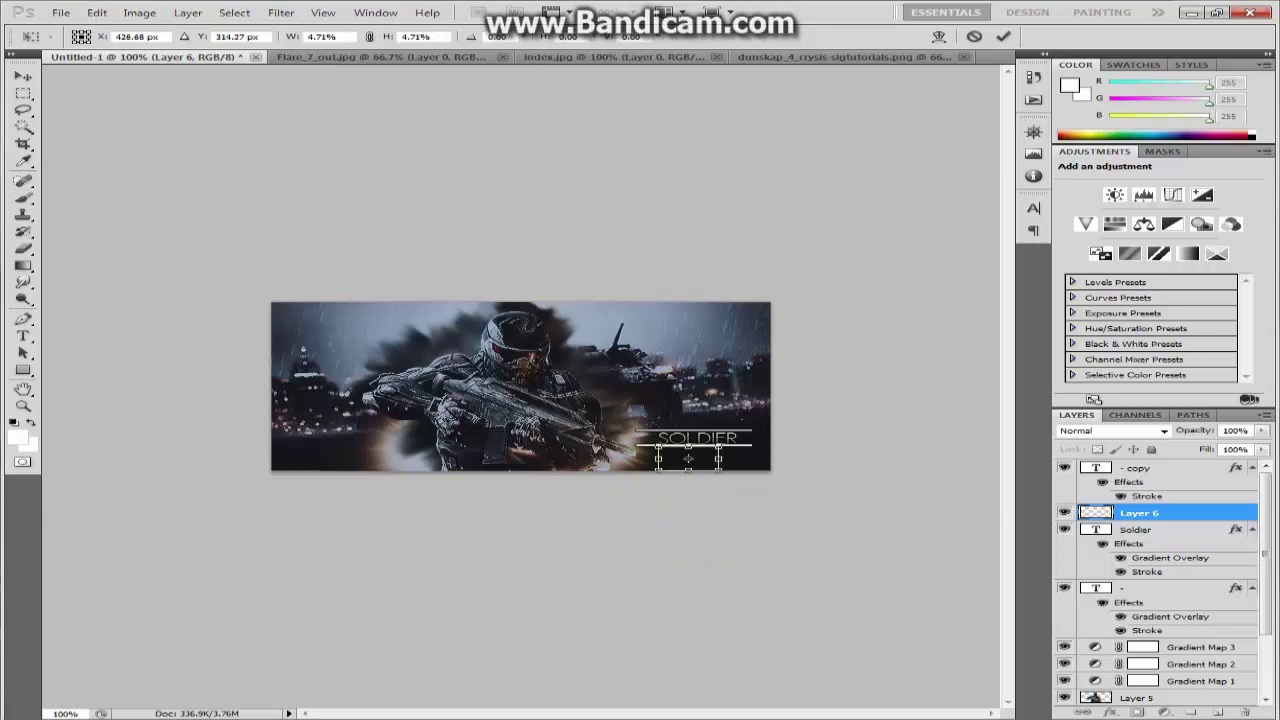
click(1164, 430)
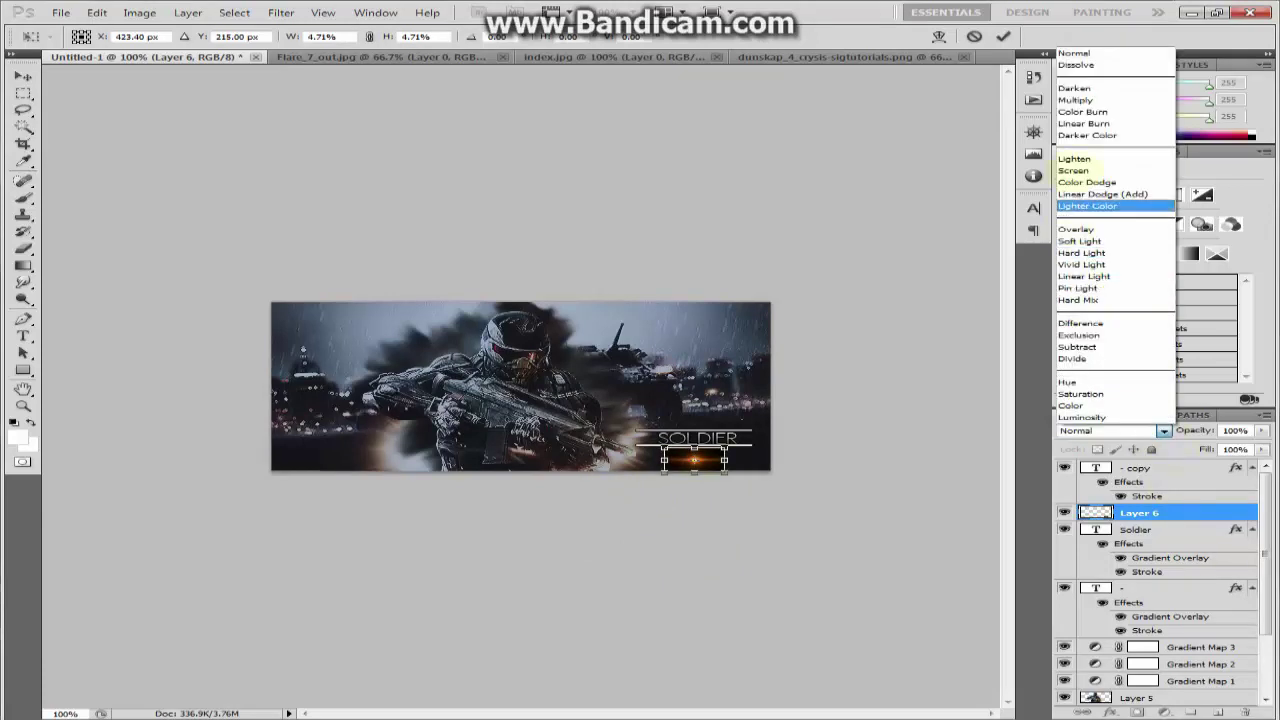
Set the flare layer to Lighten and move it onto SOLDIER, above the Soldier layer.
click(1110, 160)
drag(694, 459, 699, 430)
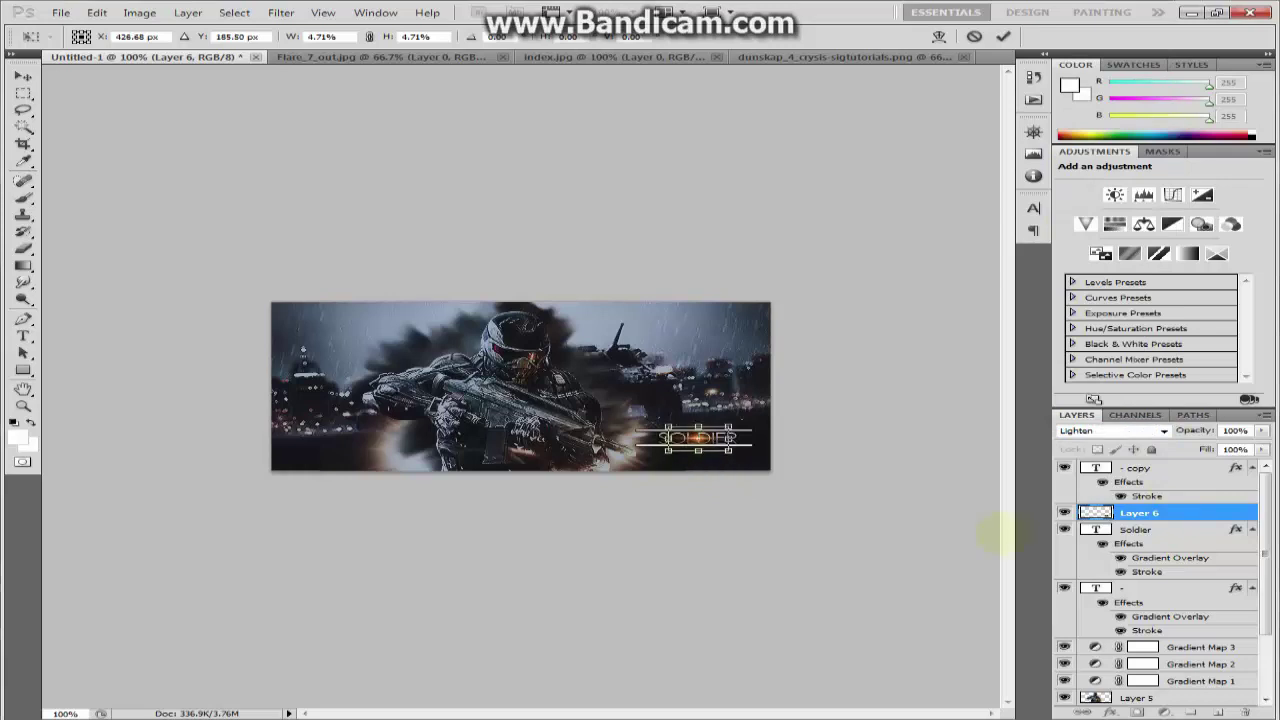
key(Return)
drag(1140, 512, 1140, 580)
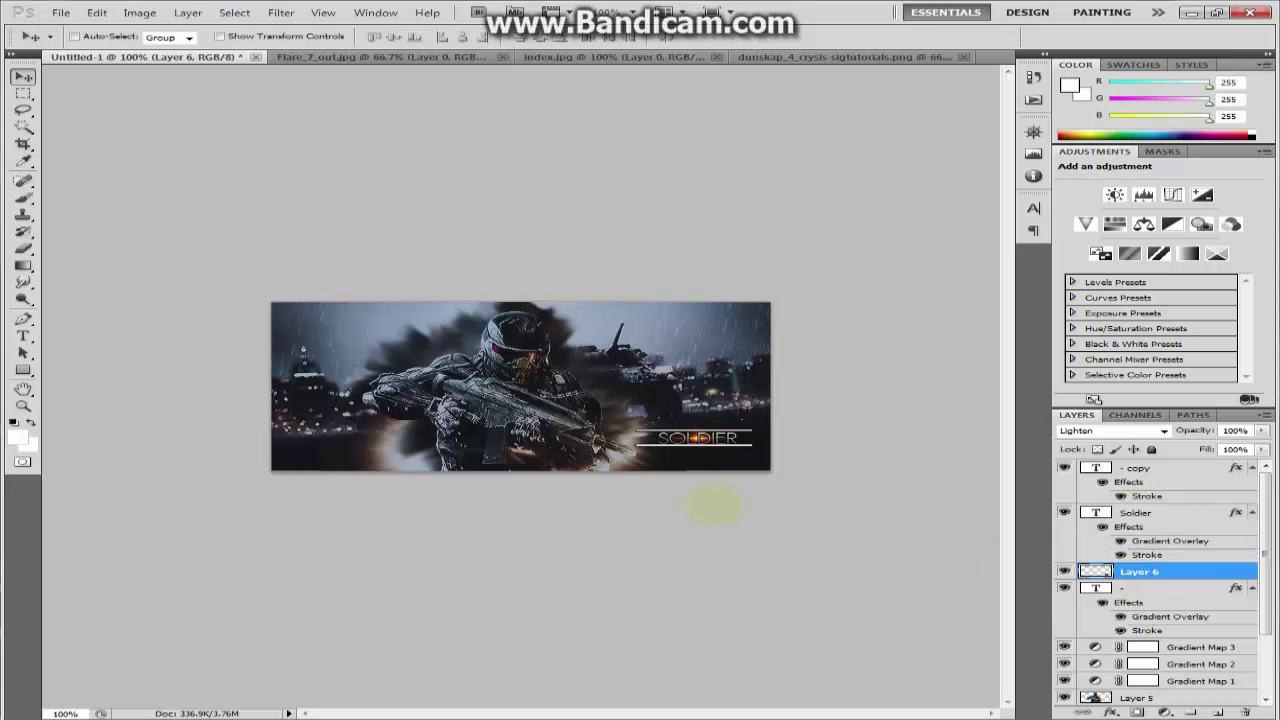
drag(1180, 571, 1158, 500)
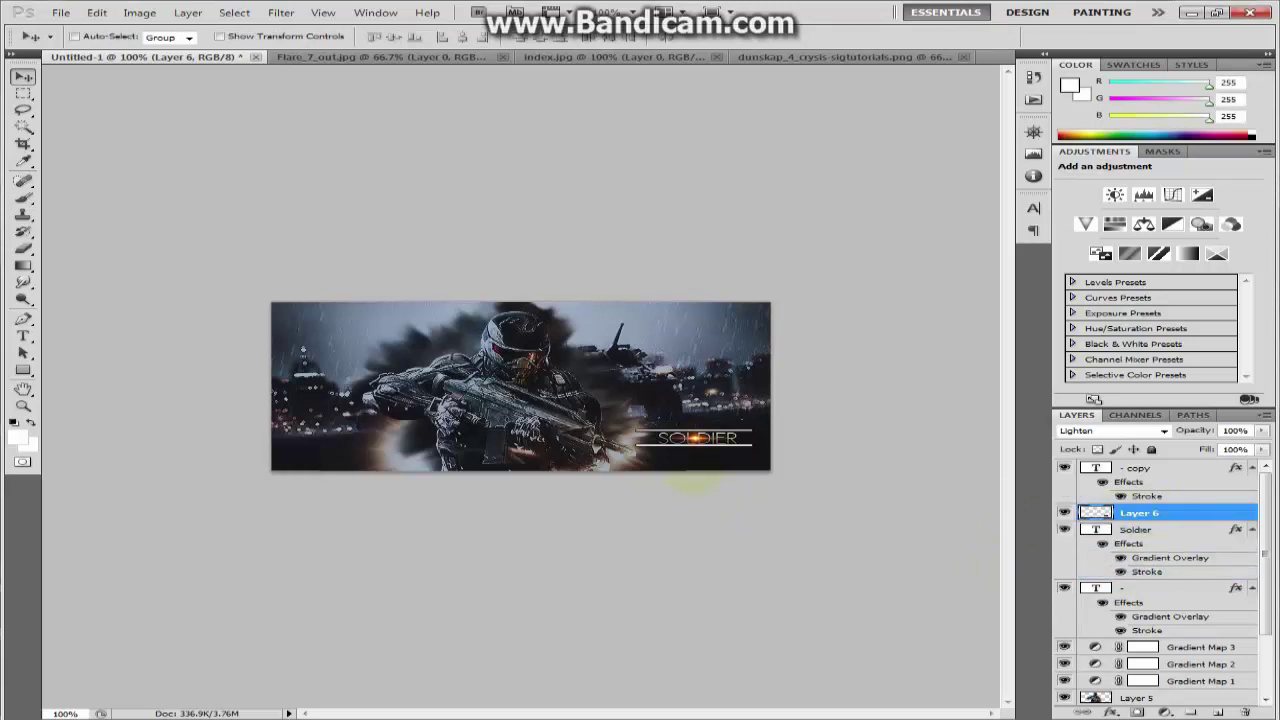
Stretch the flare's width to 146% and lower its layer opacity.
key(ctrl+t)
drag(728, 440, 757, 440)
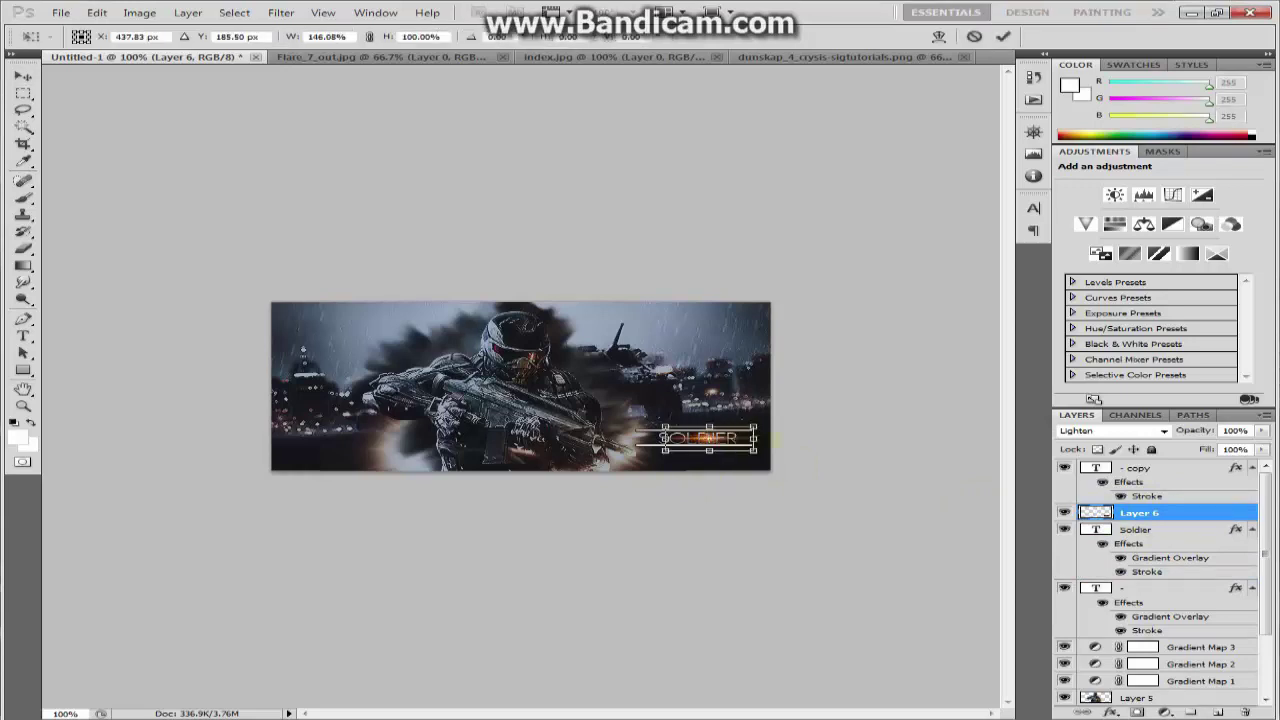
key(Return)
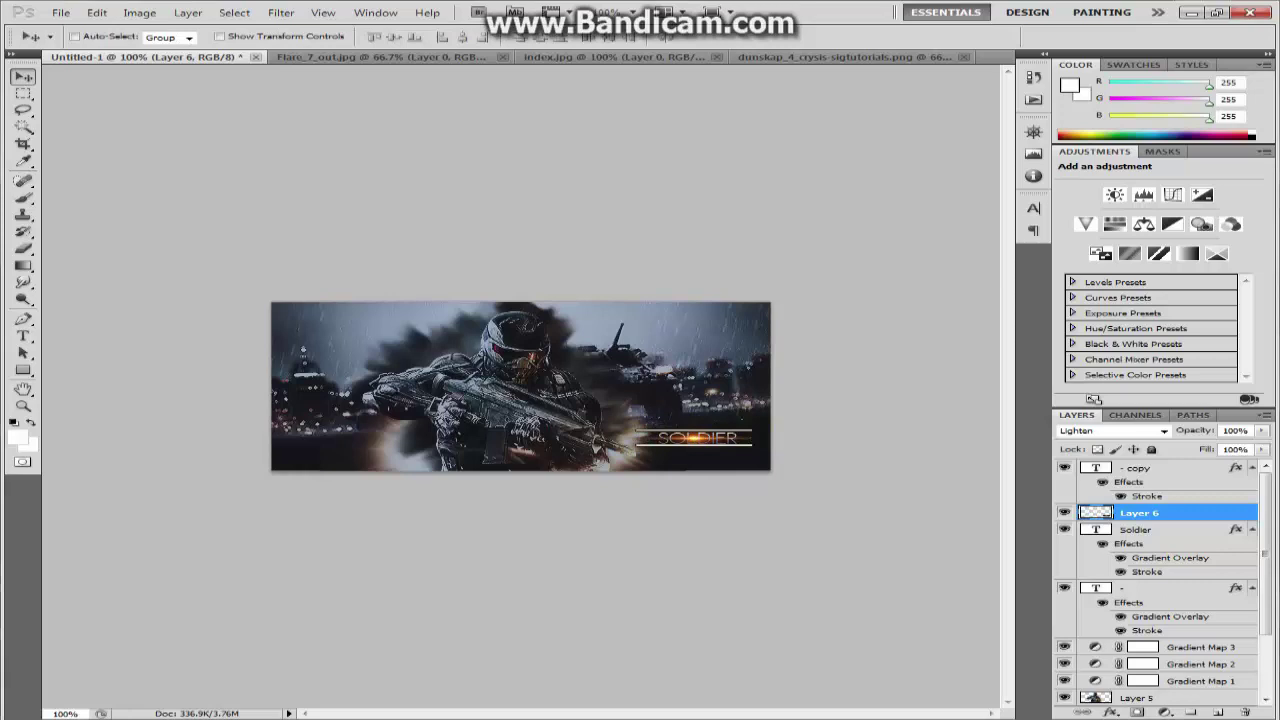
key(ctrl+t)
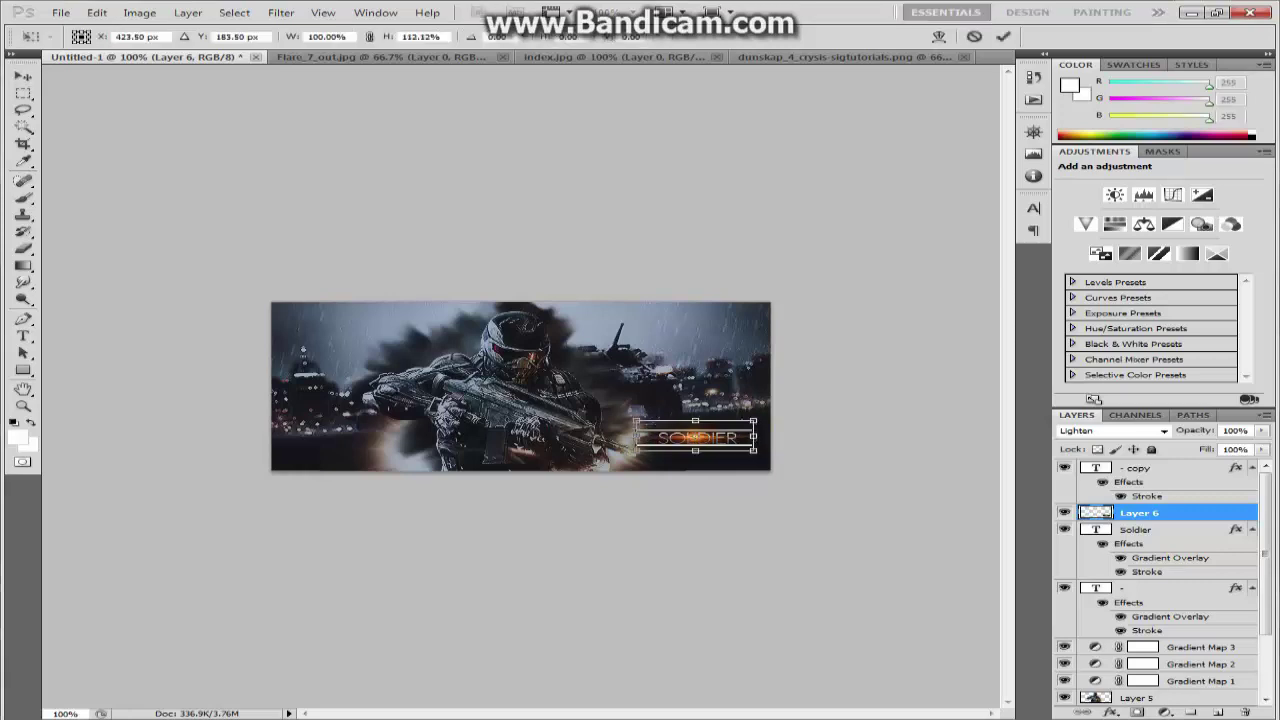
key(Return)
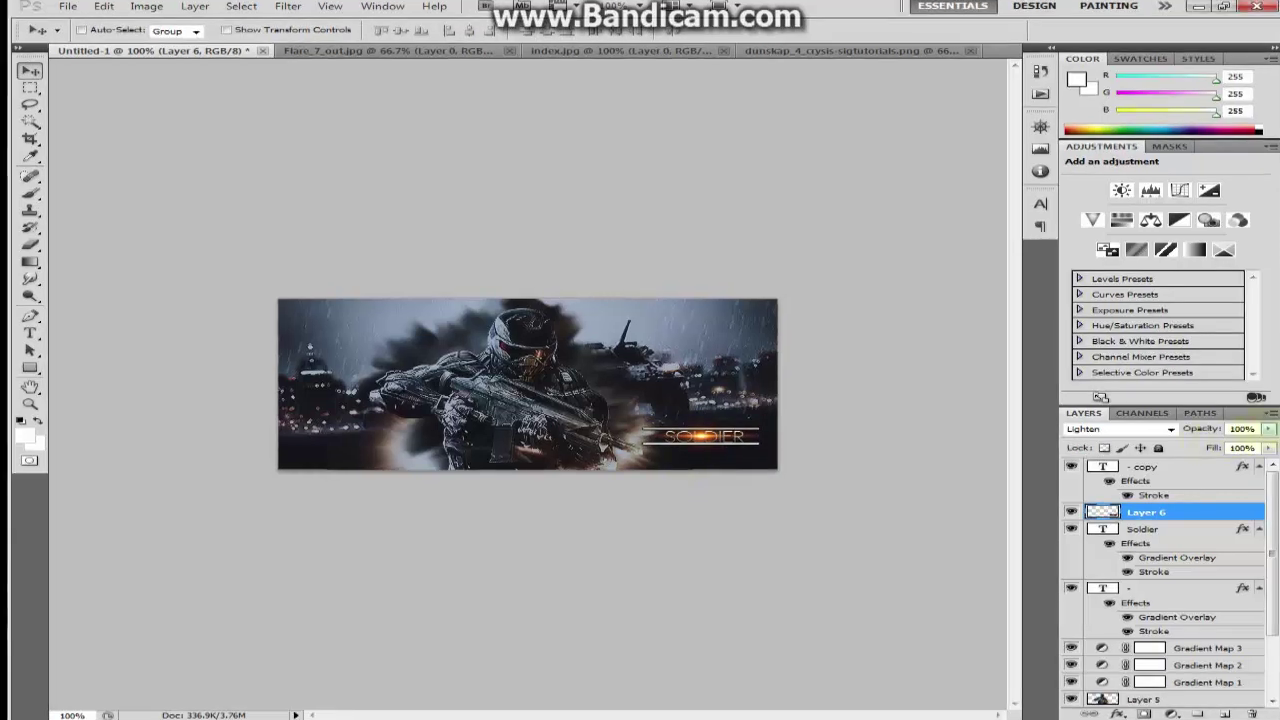
click(1267, 428)
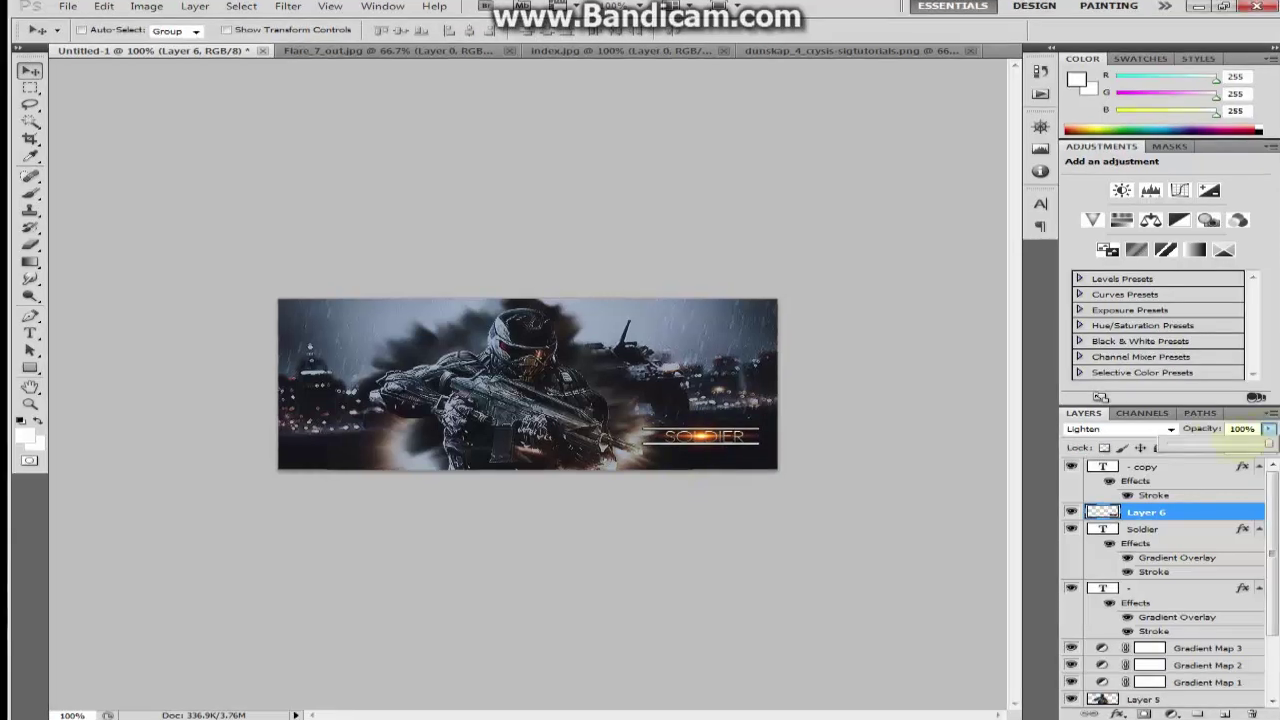